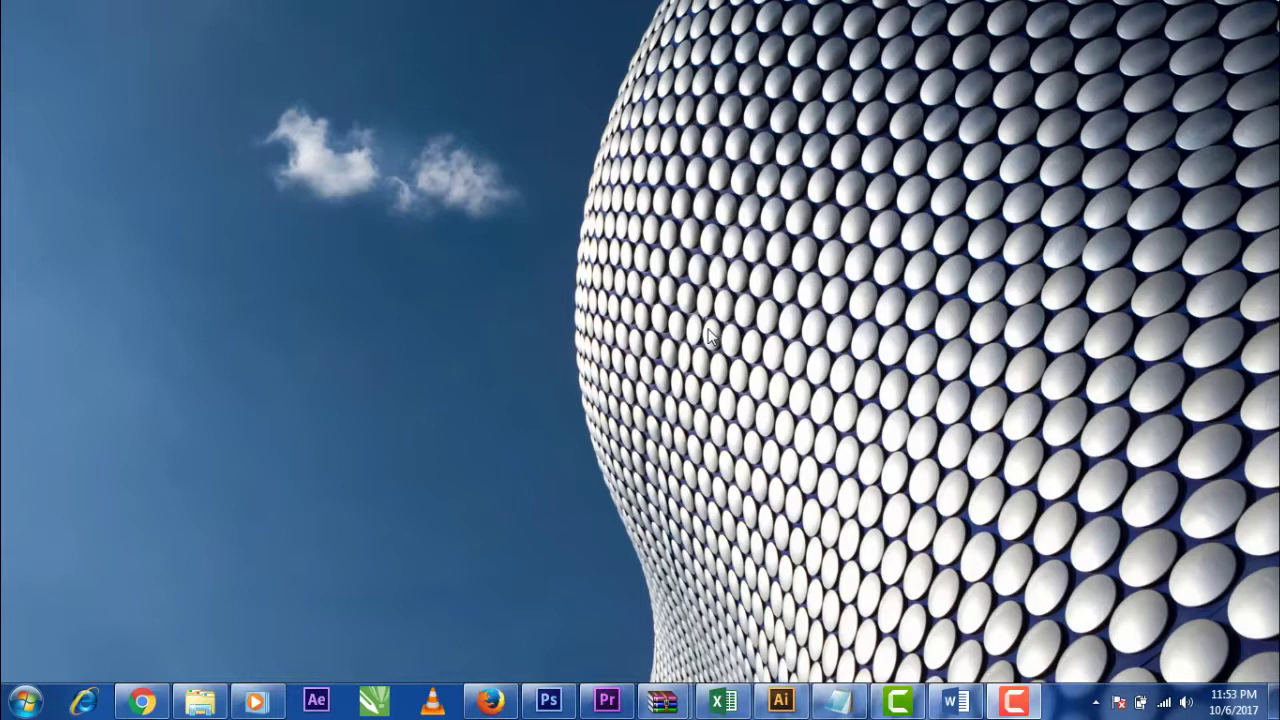
# Launch CorelDRAW X7 and create a new A3 portrait document.
pyautogui.click(374, 700)
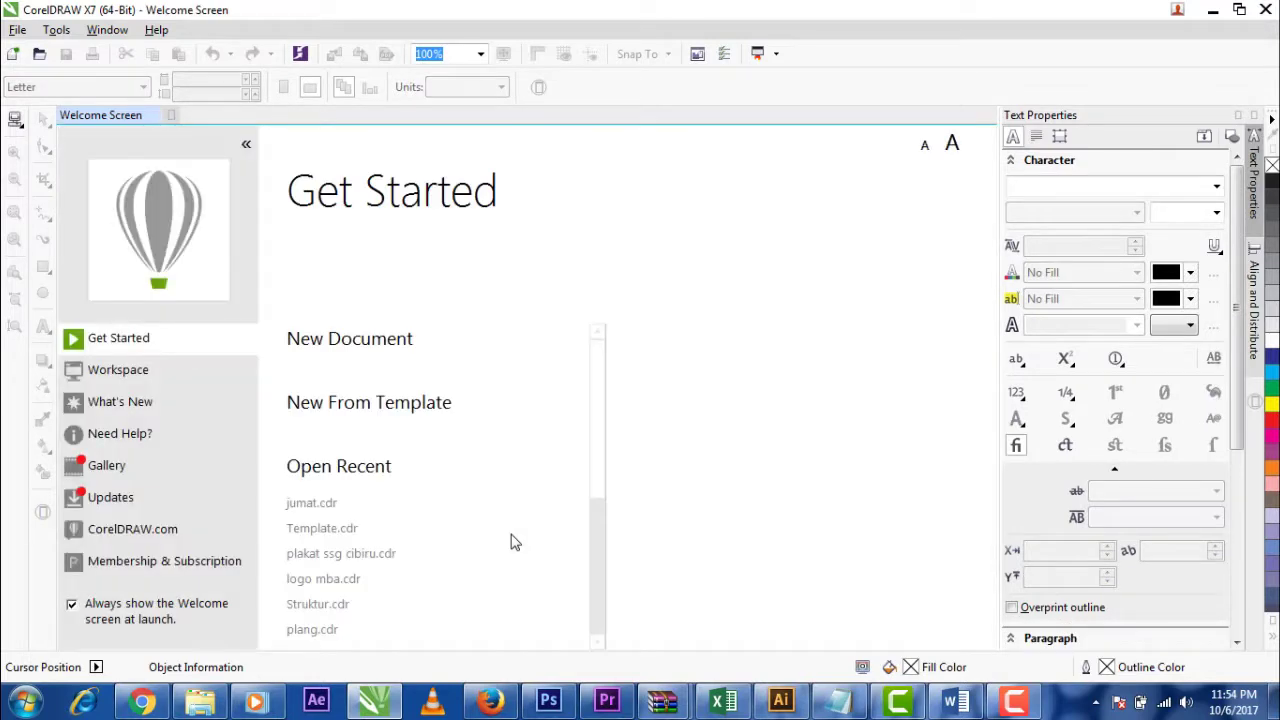
pyautogui.click(393, 346)
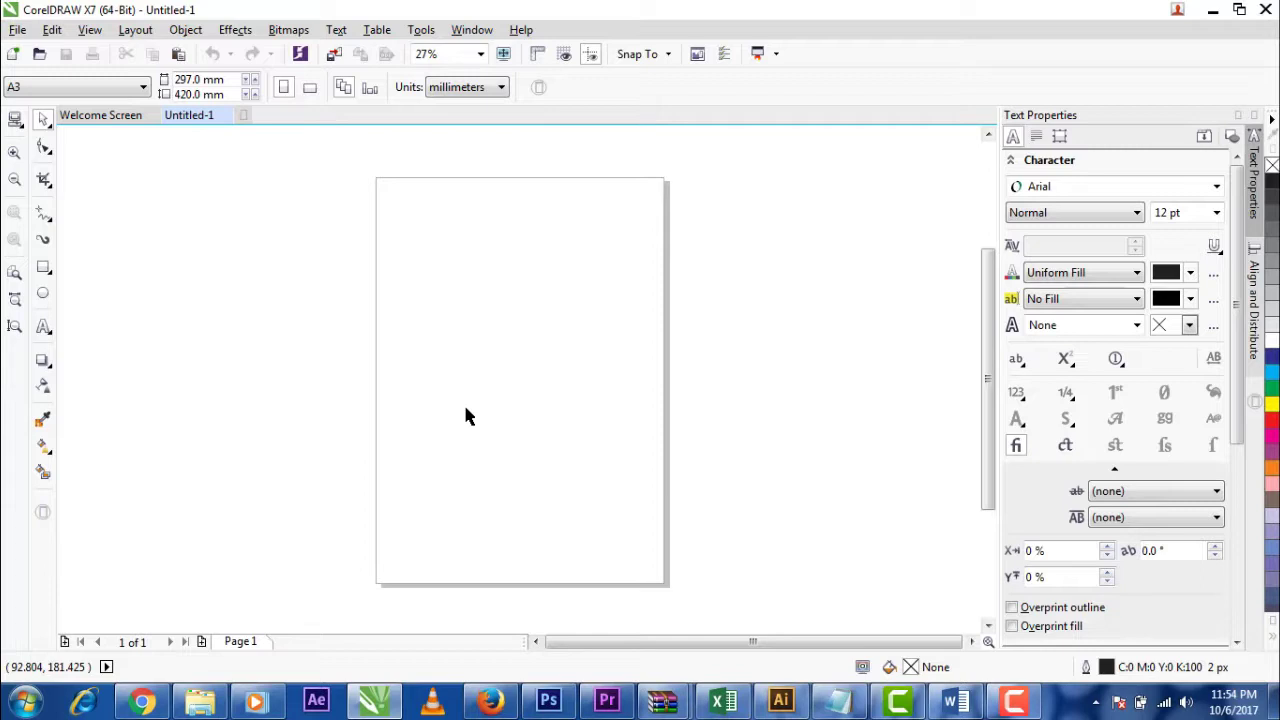
# Draw an outlined square about 227 mm on each side in the middle of the page and adjust its position.
pyautogui.click(44, 268)
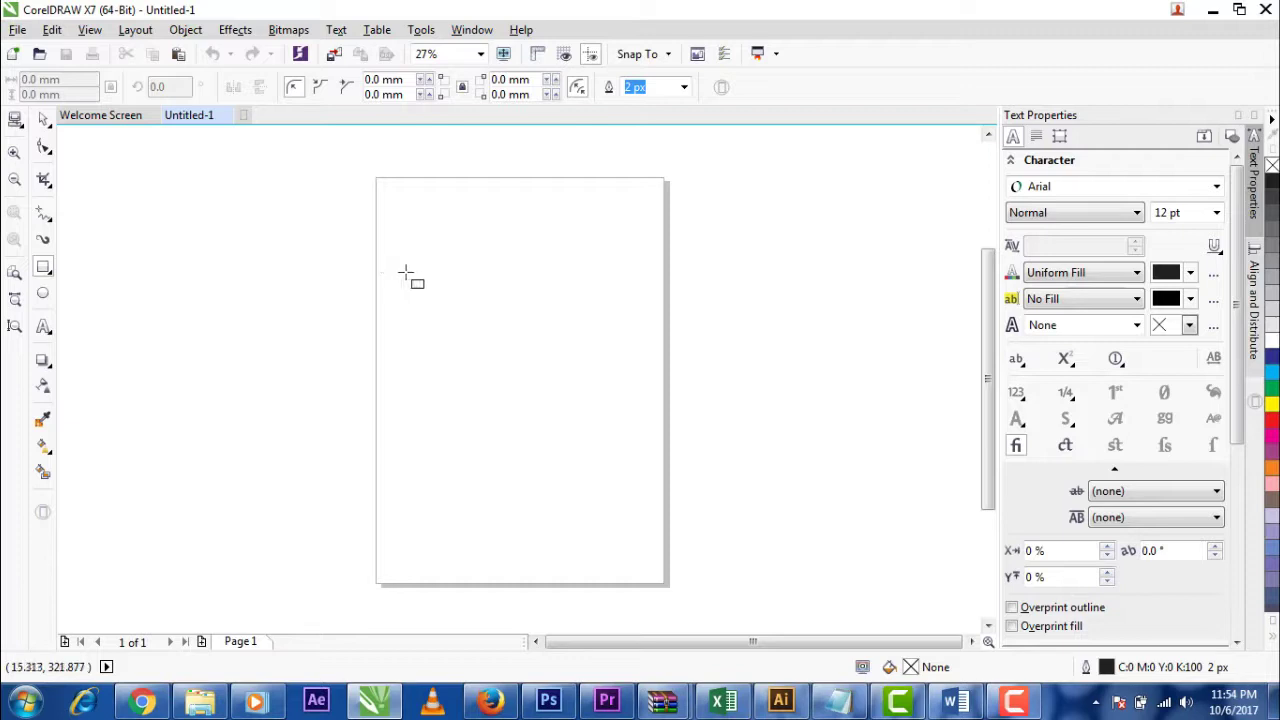
pyautogui.moveTo(414, 273)
pyautogui.mouseDown()
pyautogui.moveTo(477, 363)
pyautogui.moveTo(500, 358)
pyautogui.moveTo(609, 451)
pyautogui.moveTo(634, 491)
pyautogui.mouseUp()
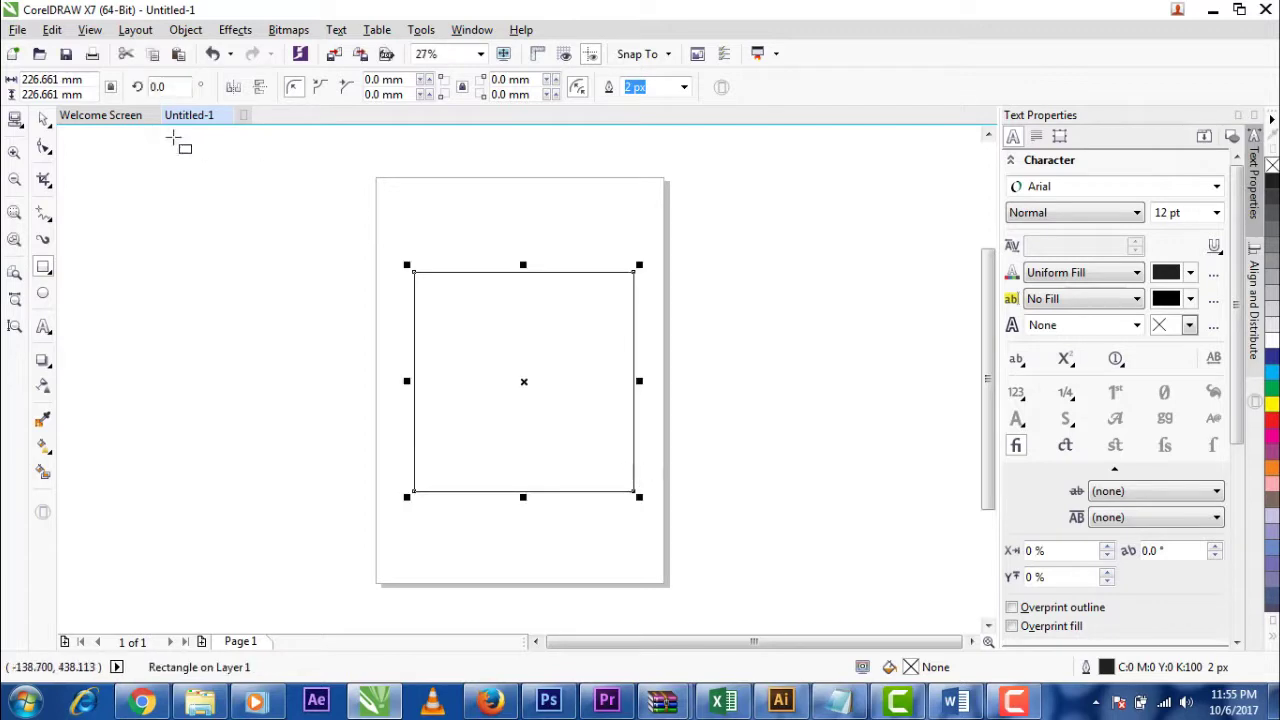
pyautogui.click(43, 121)
pyautogui.moveTo(571, 386); pyautogui.dragTo(514, 354)
pyautogui.scroll(2, 528, 354)
pyautogui.moveTo(420, 295); pyautogui.dragTo(503, 300)
pyautogui.click(797, 259)
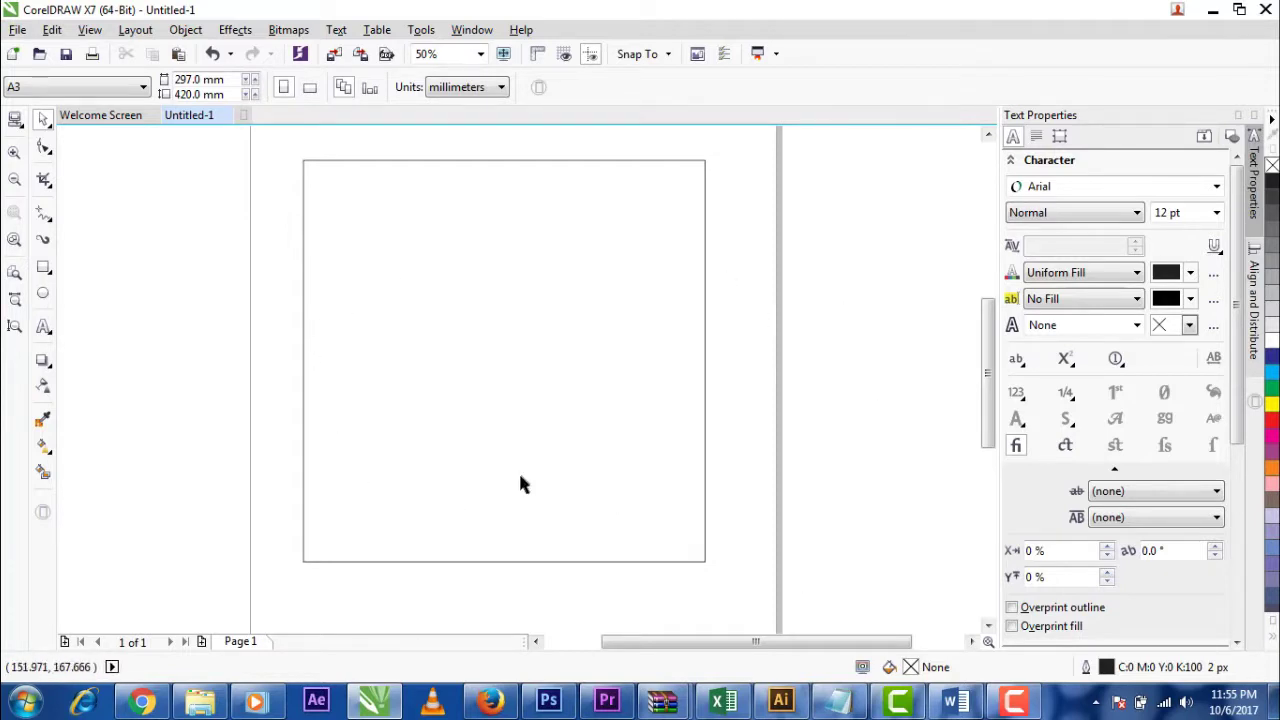
pyautogui.click(535, 440)
pyautogui.moveTo(469, 314); pyautogui.dragTo(505, 302)
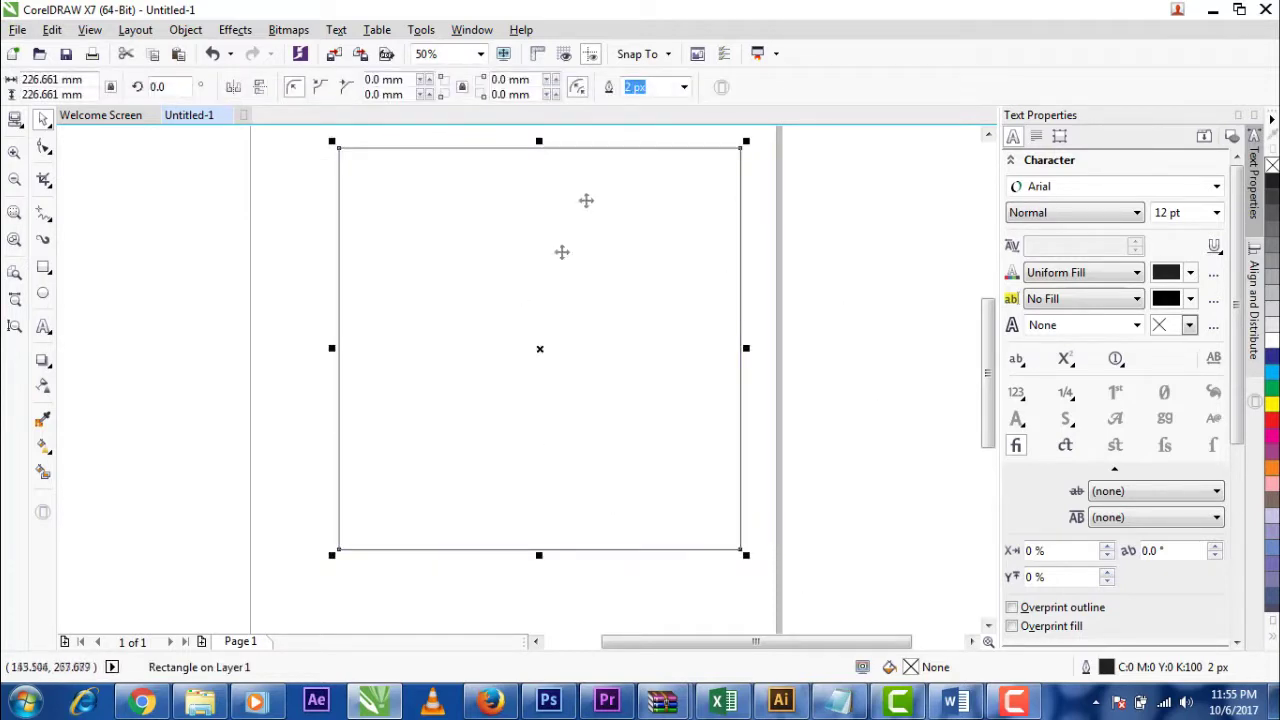
pyautogui.moveTo(676, 256); pyautogui.dragTo(658, 274)
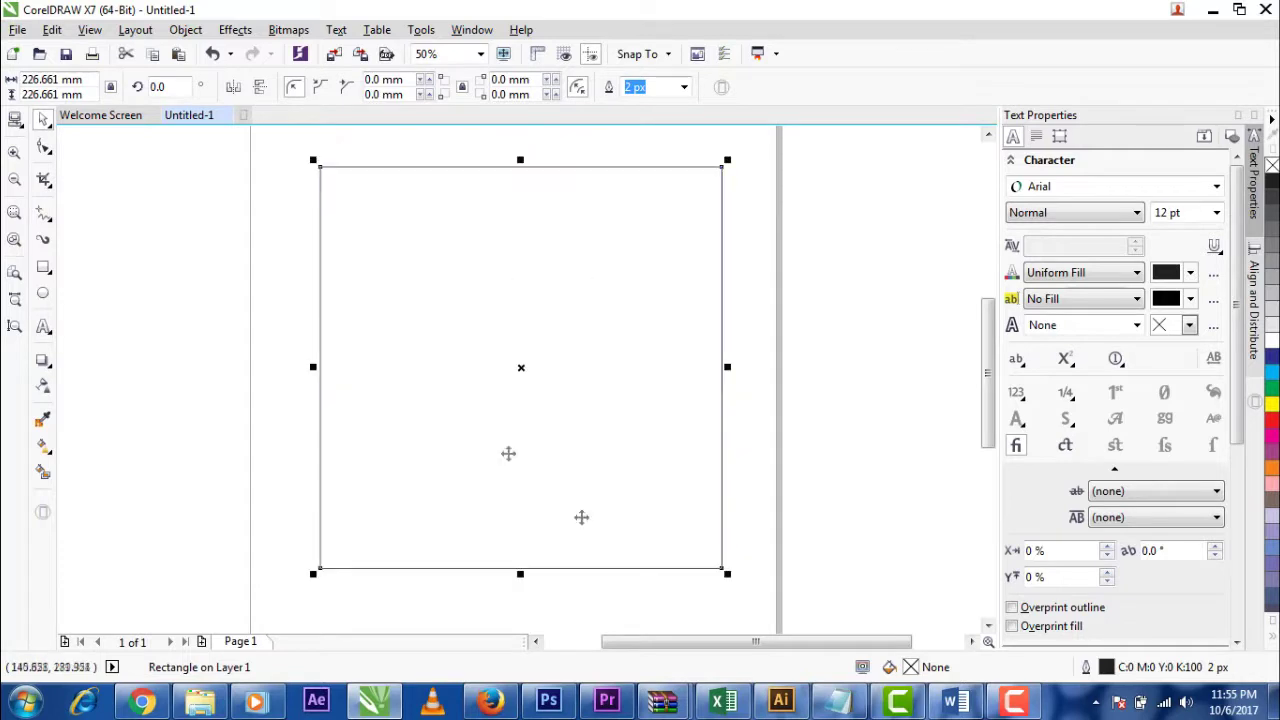
pyautogui.click(797, 280)
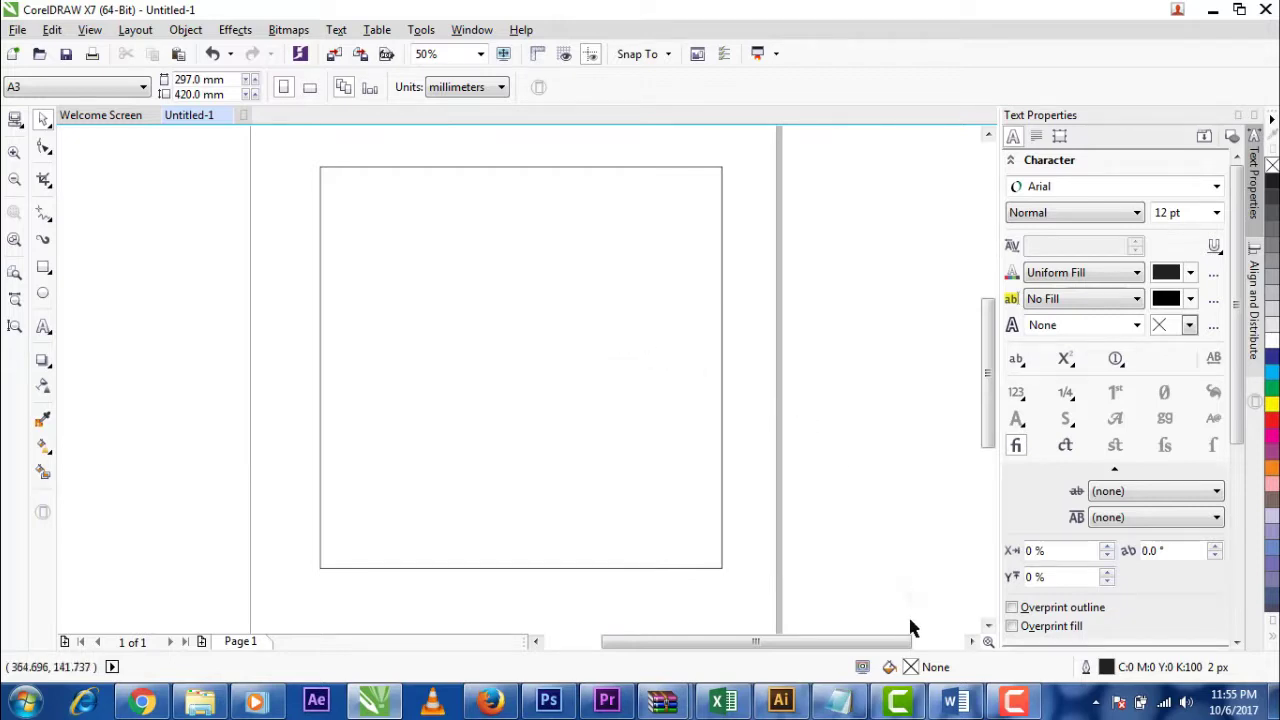
# Review and select the full quote text in Notepad, and return to the drawing.
pyautogui.click(838, 700)
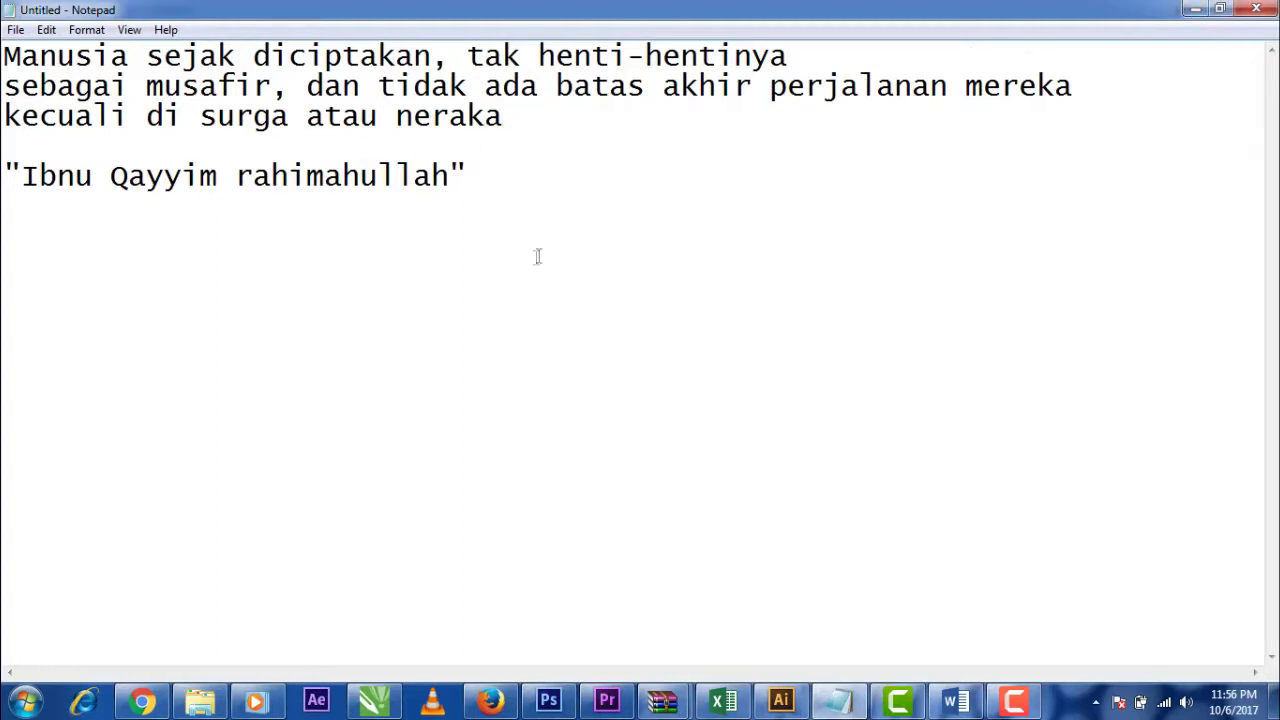
pyautogui.hotkey('ctrl', 'a')
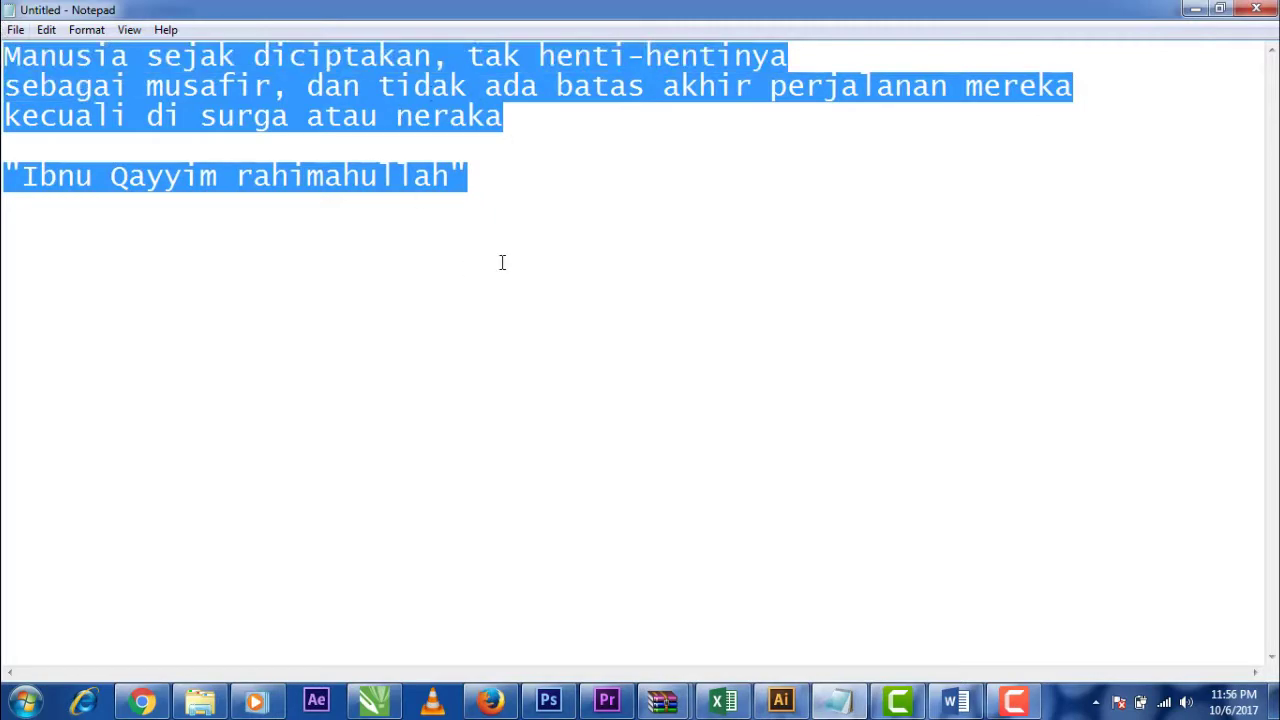
pyautogui.click(1195, 9)
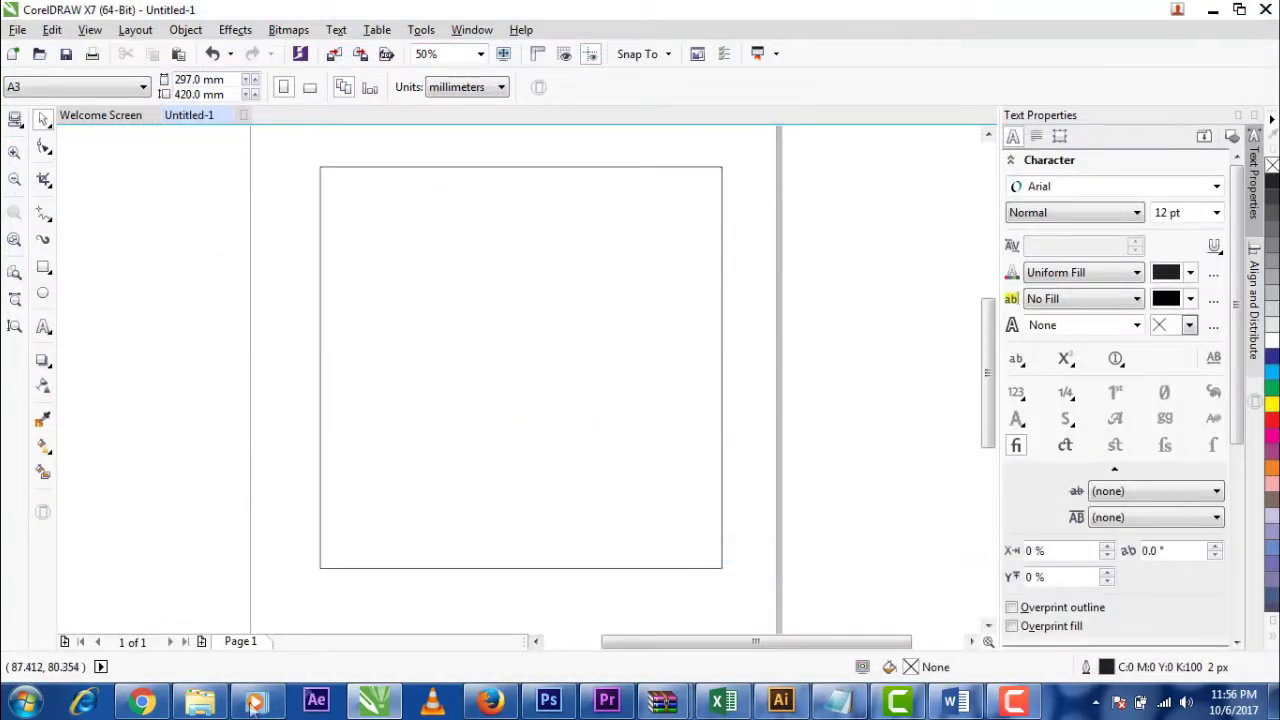
# Switch to Windows Explorer and open the Belajar Typografi folder inside SSG DT on Local Disk (E:).
pyautogui.click(201, 703)
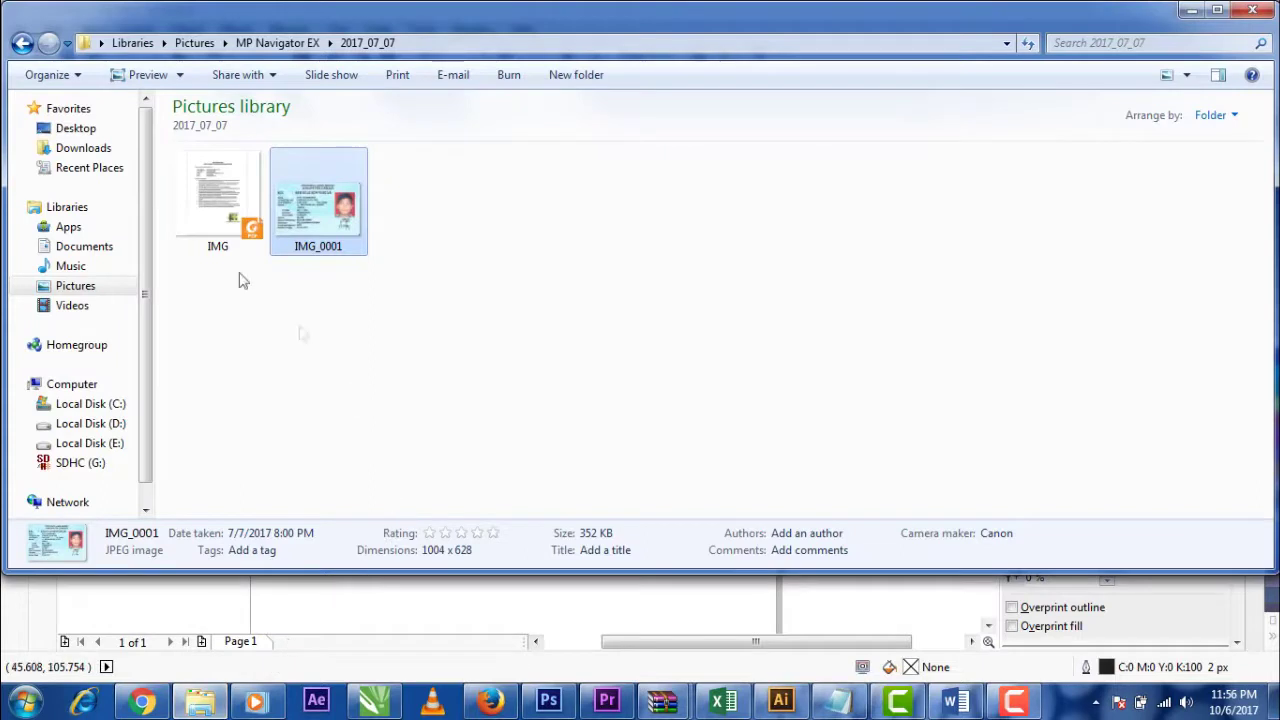
pyautogui.click(21, 43)
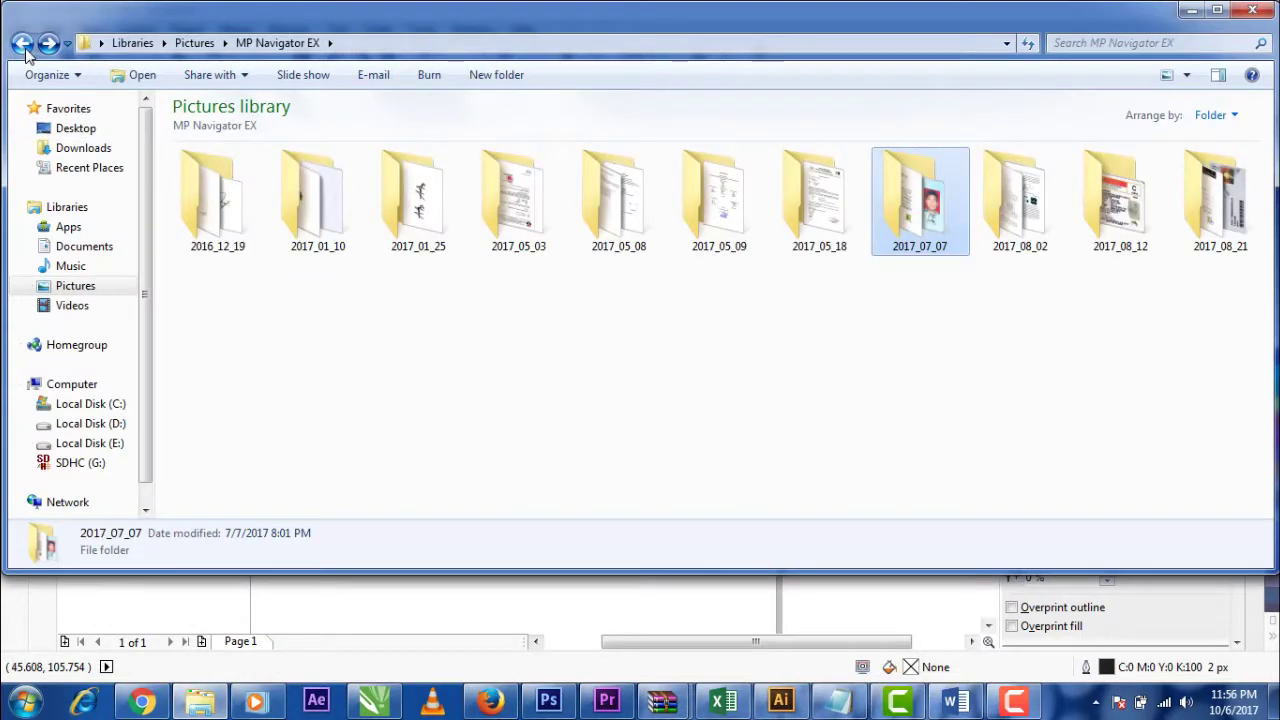
pyautogui.click(89, 443)
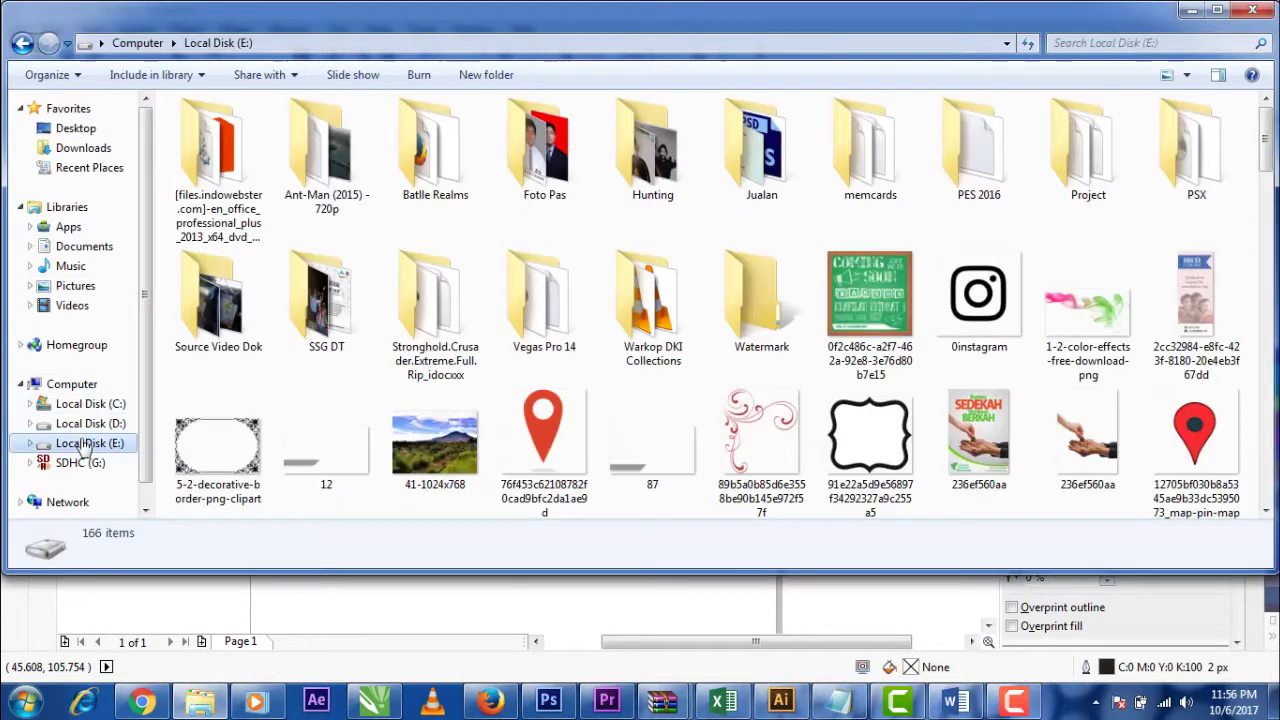
pyautogui.doubleClick(352, 328)
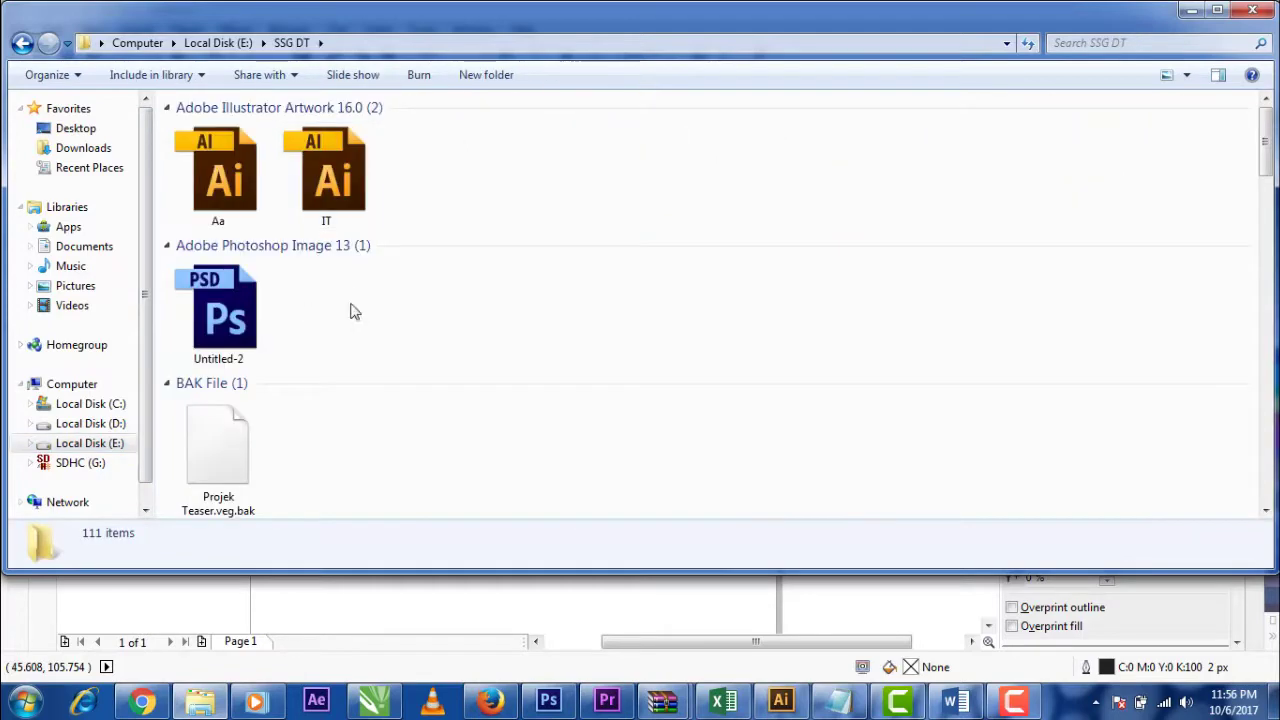
pyautogui.scroll(-5, 330, 340)
pyautogui.scroll(-5, 500, 330)
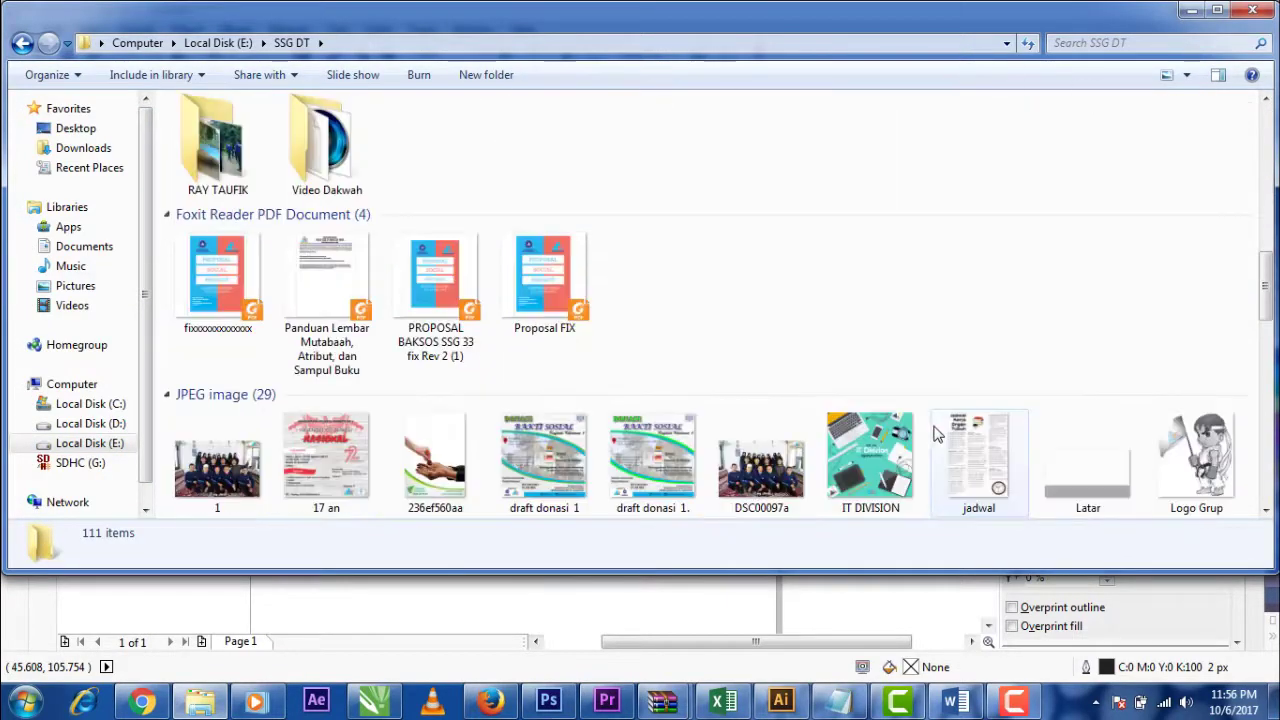
pyautogui.scroll(3, 900, 414)
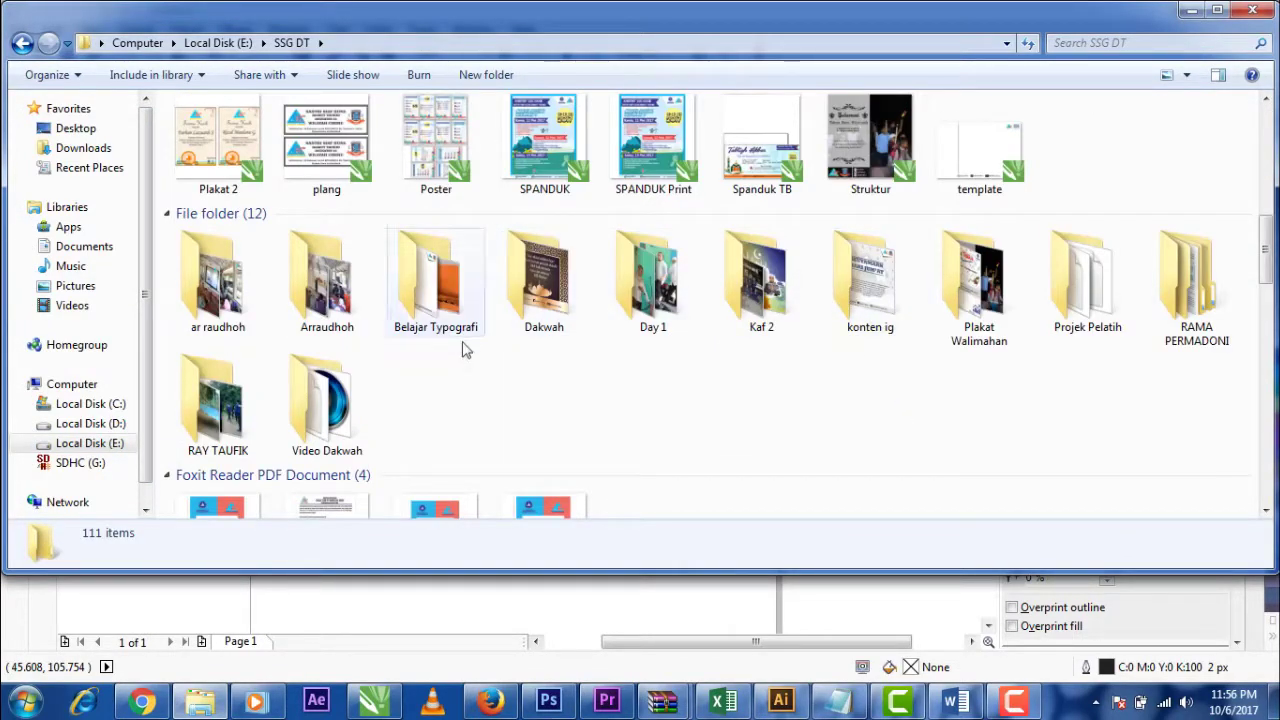
pyautogui.doubleClick(436, 285)
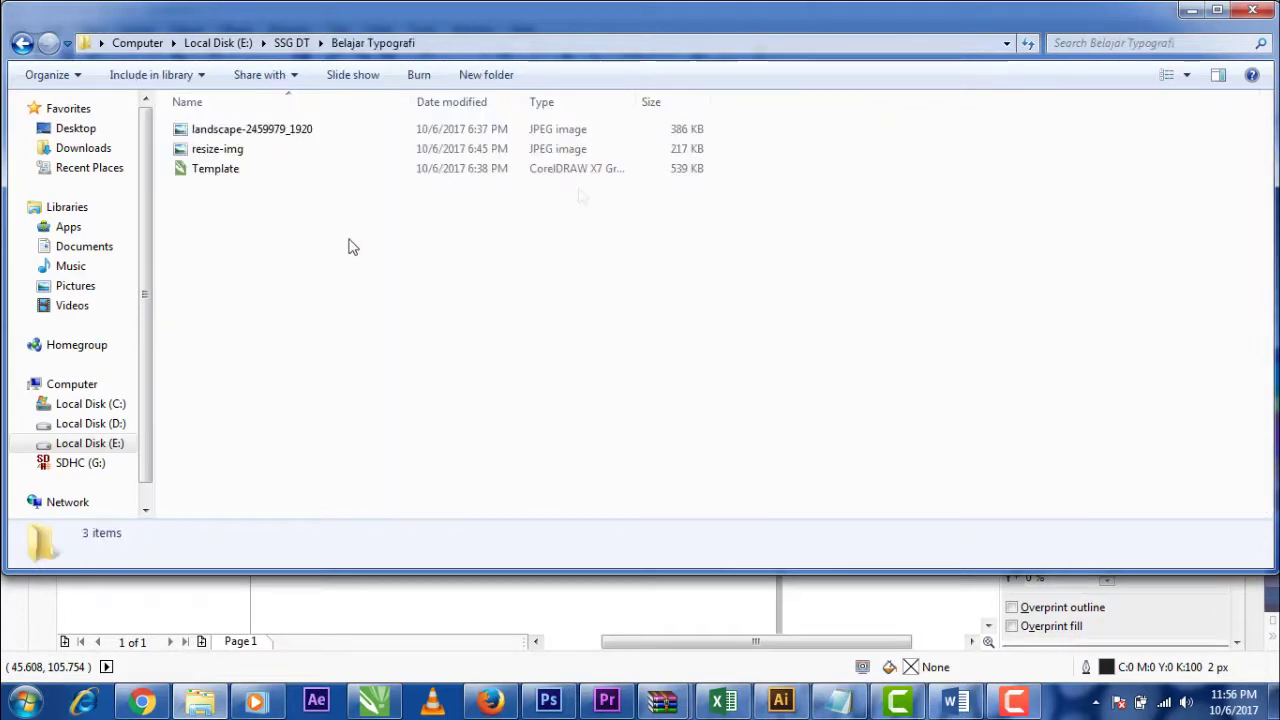
# Display the folder's files as thumbnails and preview the resize-img picture.
pyautogui.click(1186, 75)
pyautogui.click(1160, 84)
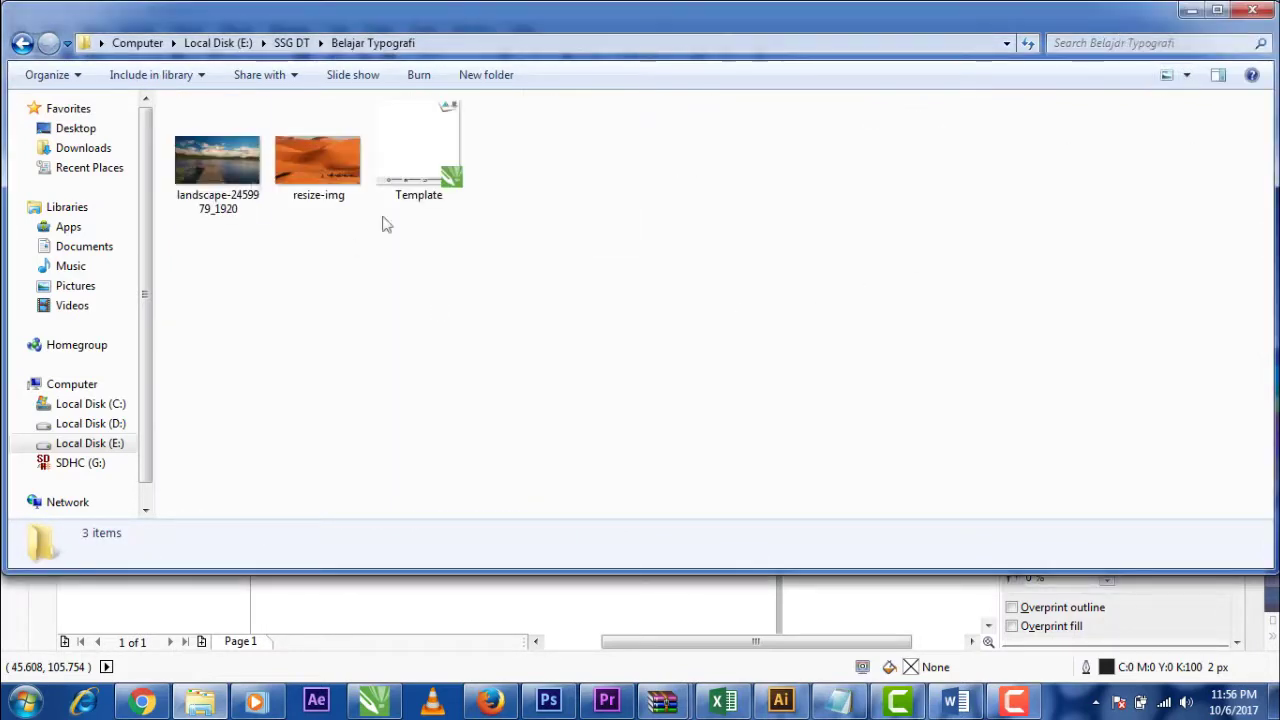
pyautogui.doubleClick(327, 145)
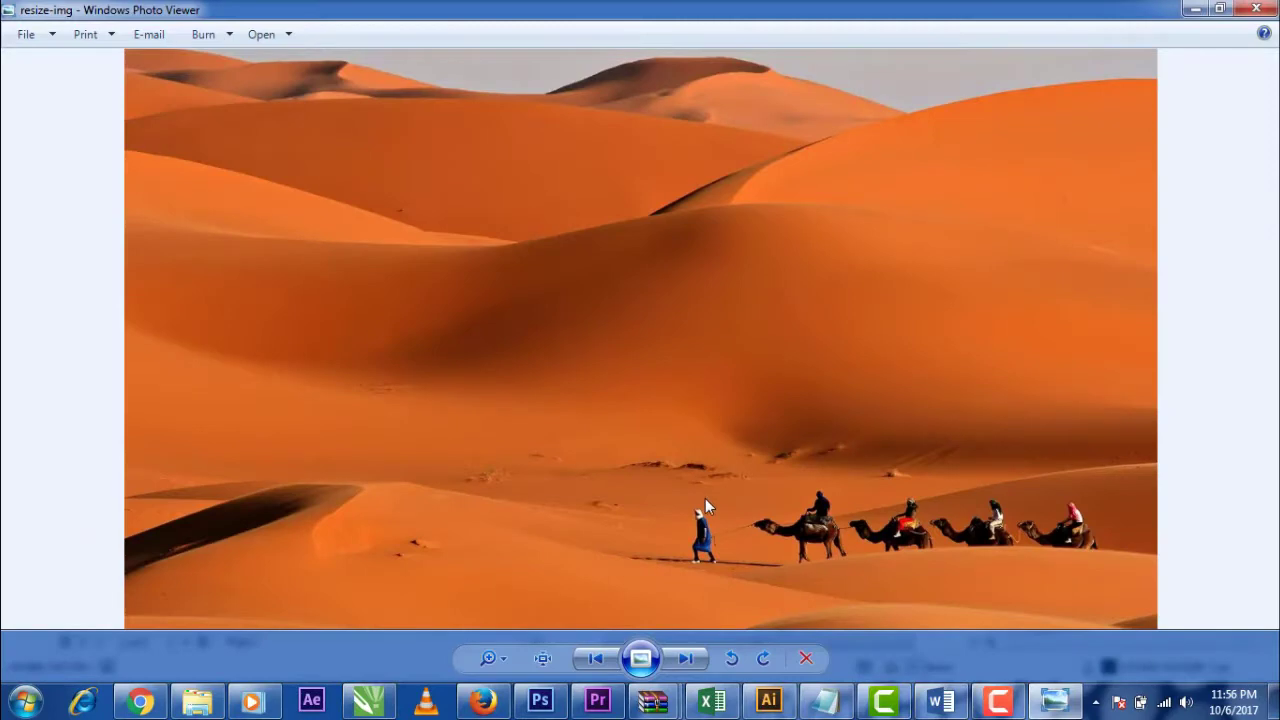
pyautogui.click(1197, 12)
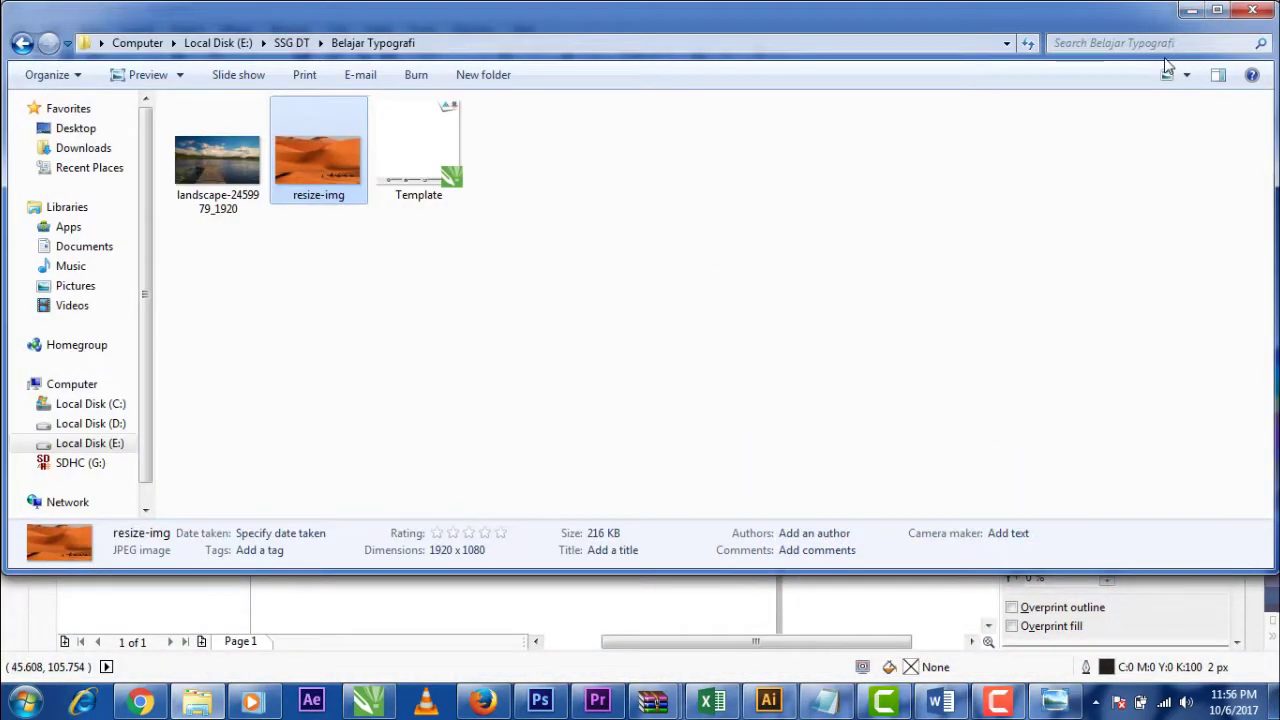
# Copy the resize-img picture and paste it into the CorelDRAW page.
pyautogui.rightClick(336, 150)
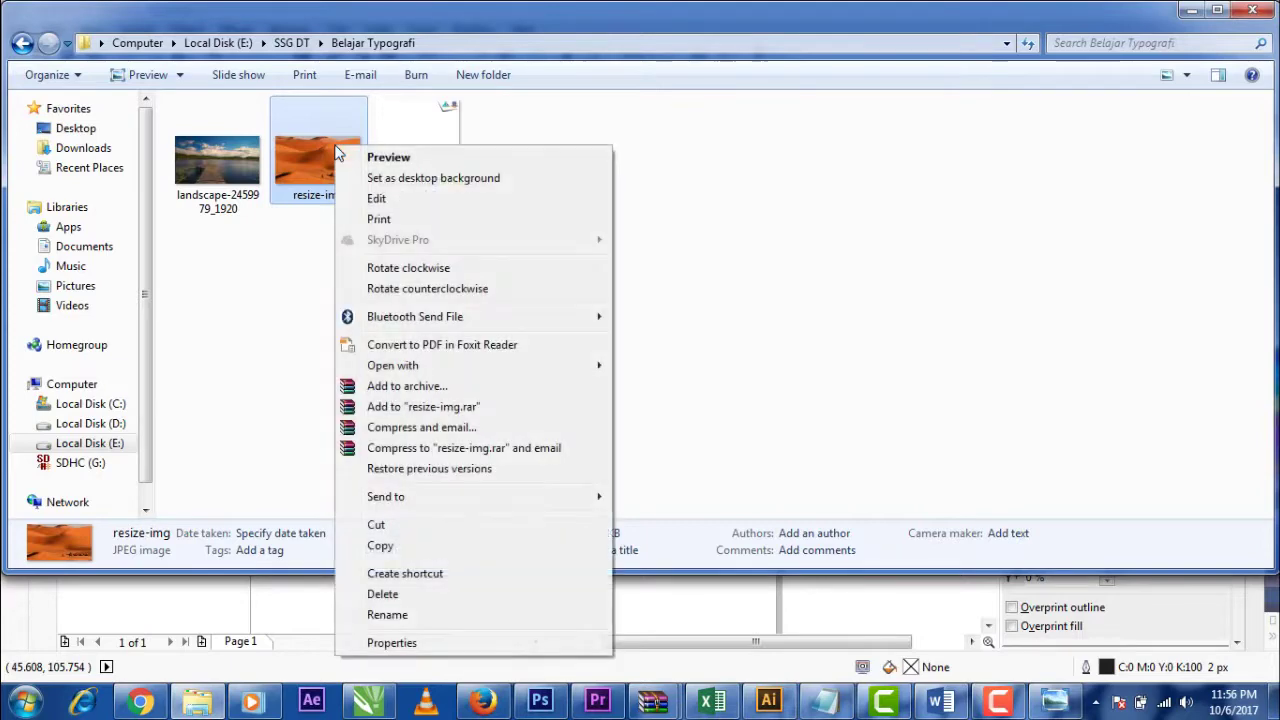
pyautogui.click(412, 545)
pyautogui.click(304, 600)
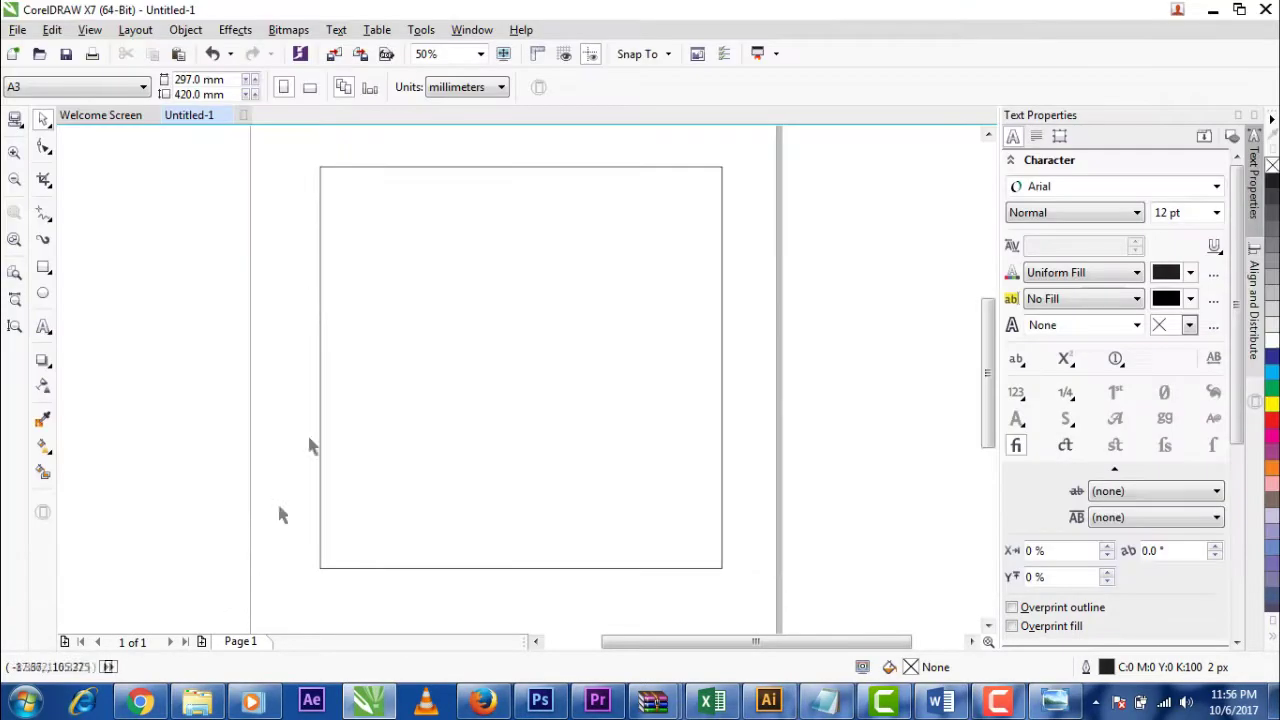
pyautogui.rightClick(268, 285)
pyautogui.click(377, 410)
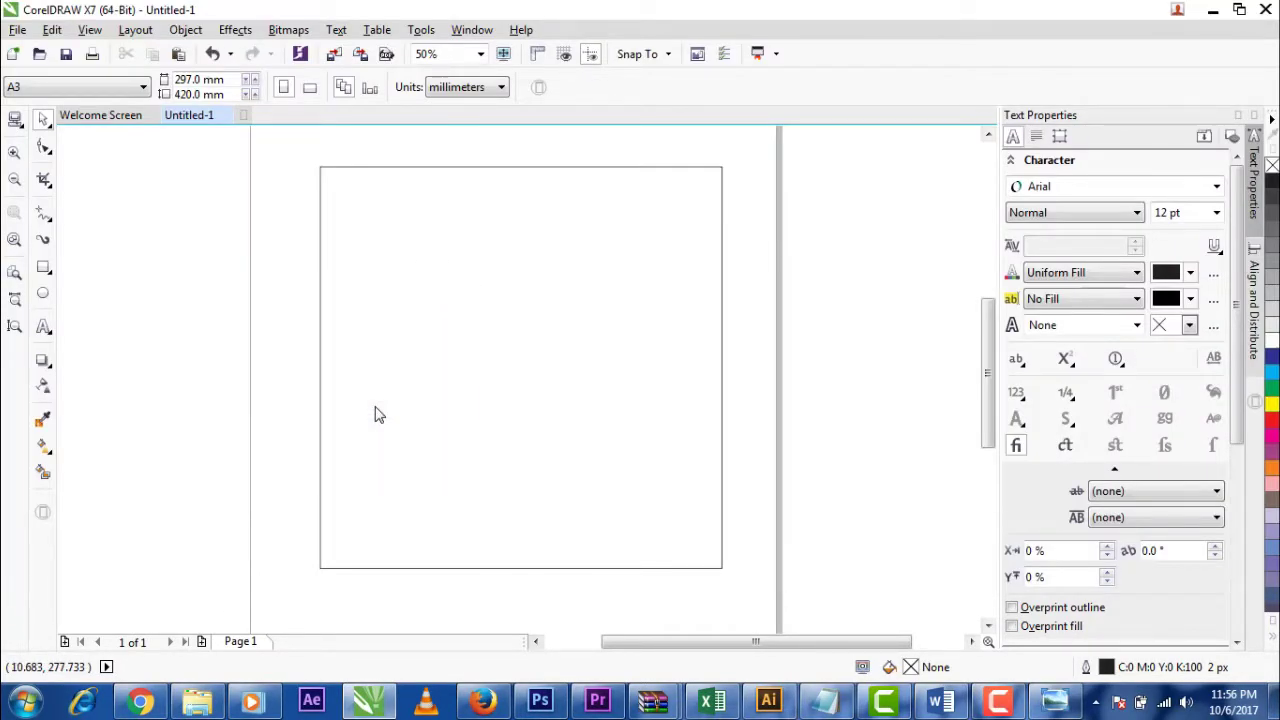
# Enlarge the desert image to about 428 × 241 mm and place it over the square, leaving the square's upper edge uncovered.
pyautogui.moveTo(591, 374); pyautogui.dragTo(279, 207)
pyautogui.moveTo(355, 325); pyautogui.dragTo(786, 563)
pyautogui.moveTo(669, 453); pyautogui.dragTo(676, 364)
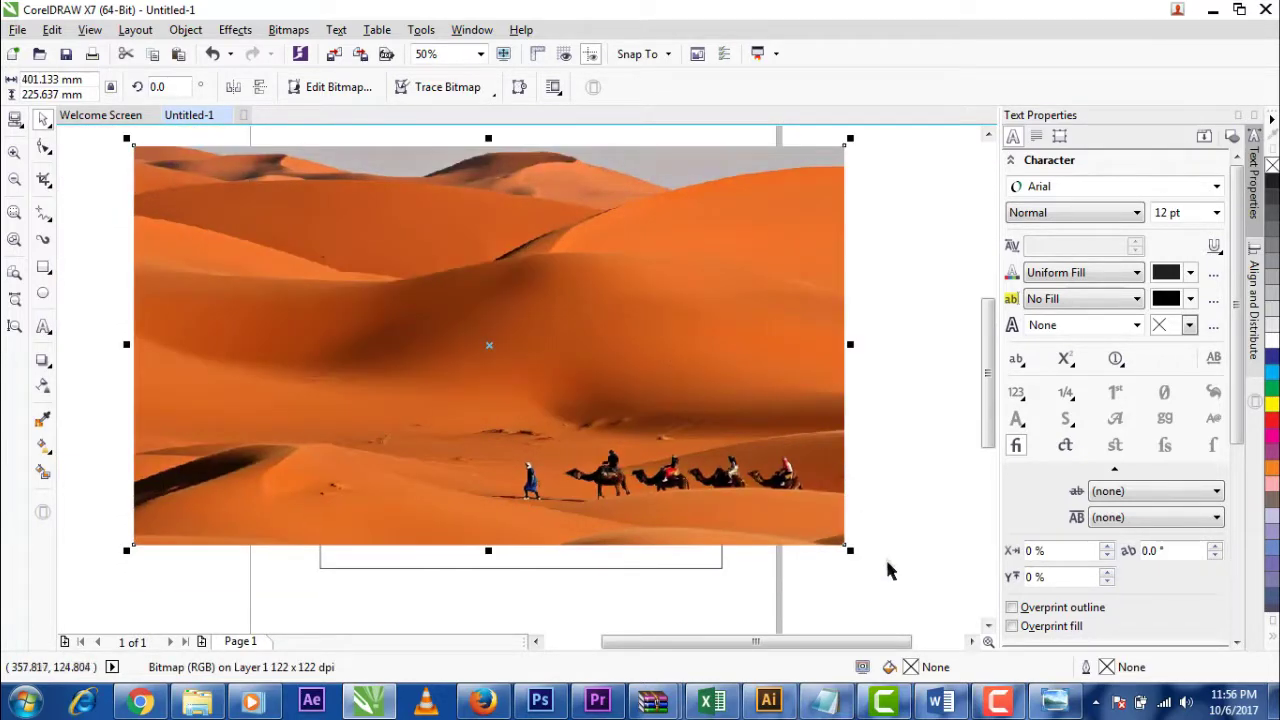
pyautogui.moveTo(850, 550); pyautogui.dragTo(898, 604)
pyautogui.moveTo(789, 520); pyautogui.dragTo(651, 476)
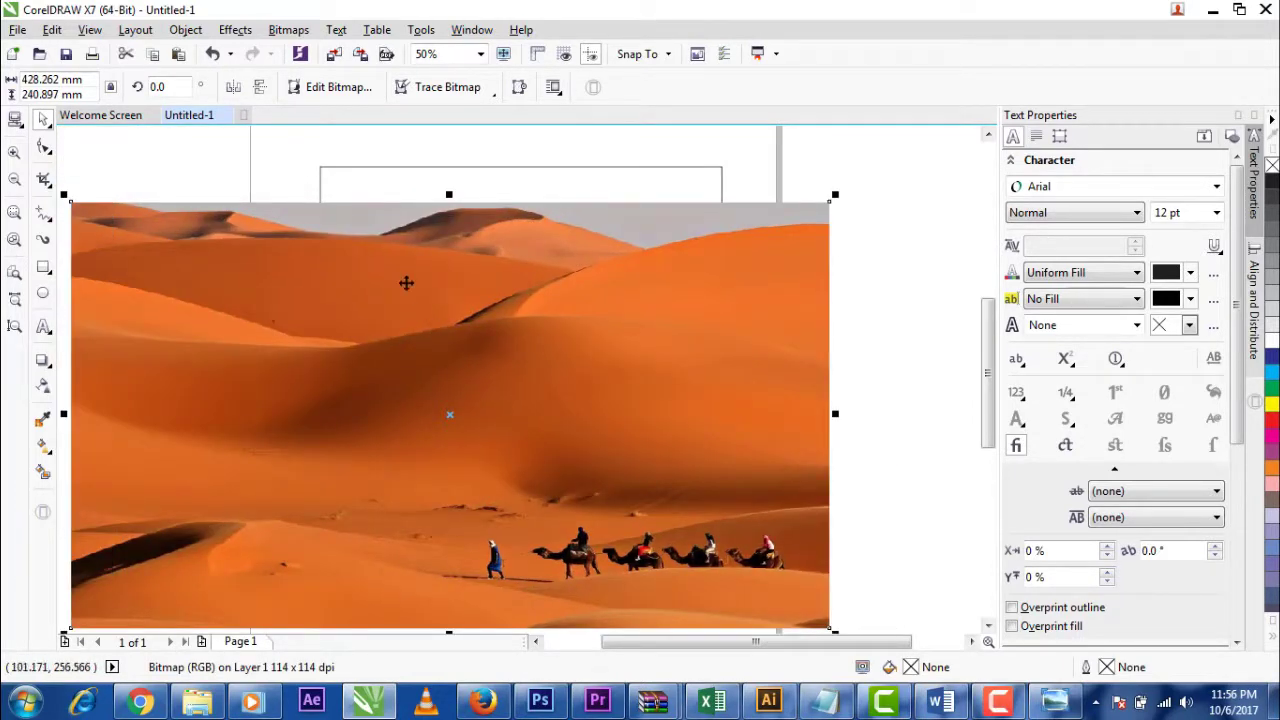
# PowerClip the desert image inside the square frame and shift the clipped square slightly up and to the left.
pyautogui.click(185, 30)
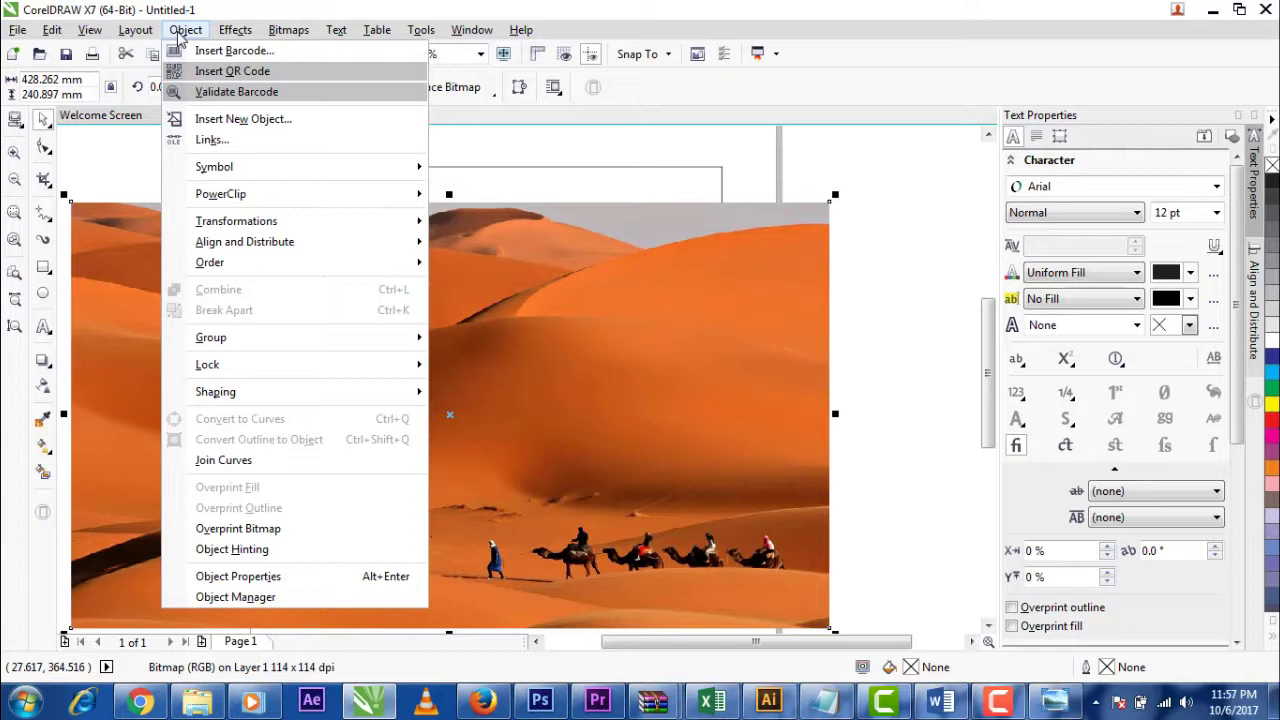
pyautogui.moveTo(268, 197)
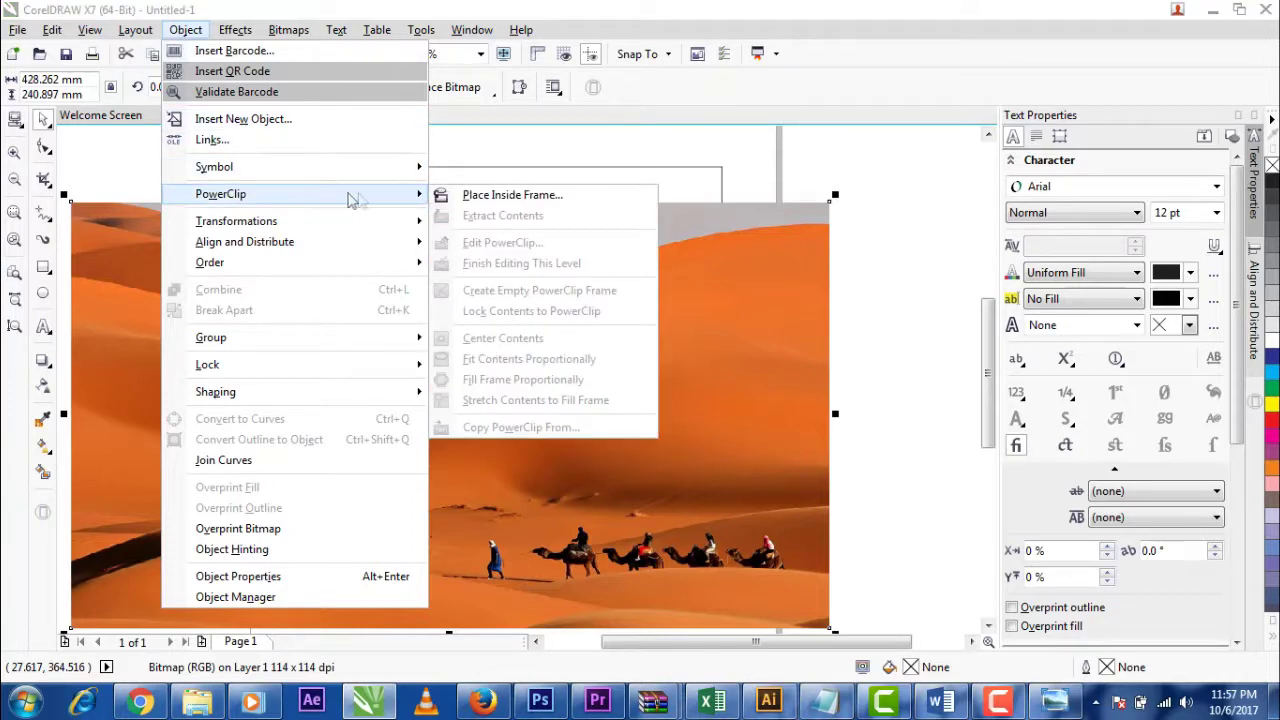
pyautogui.click(490, 197)
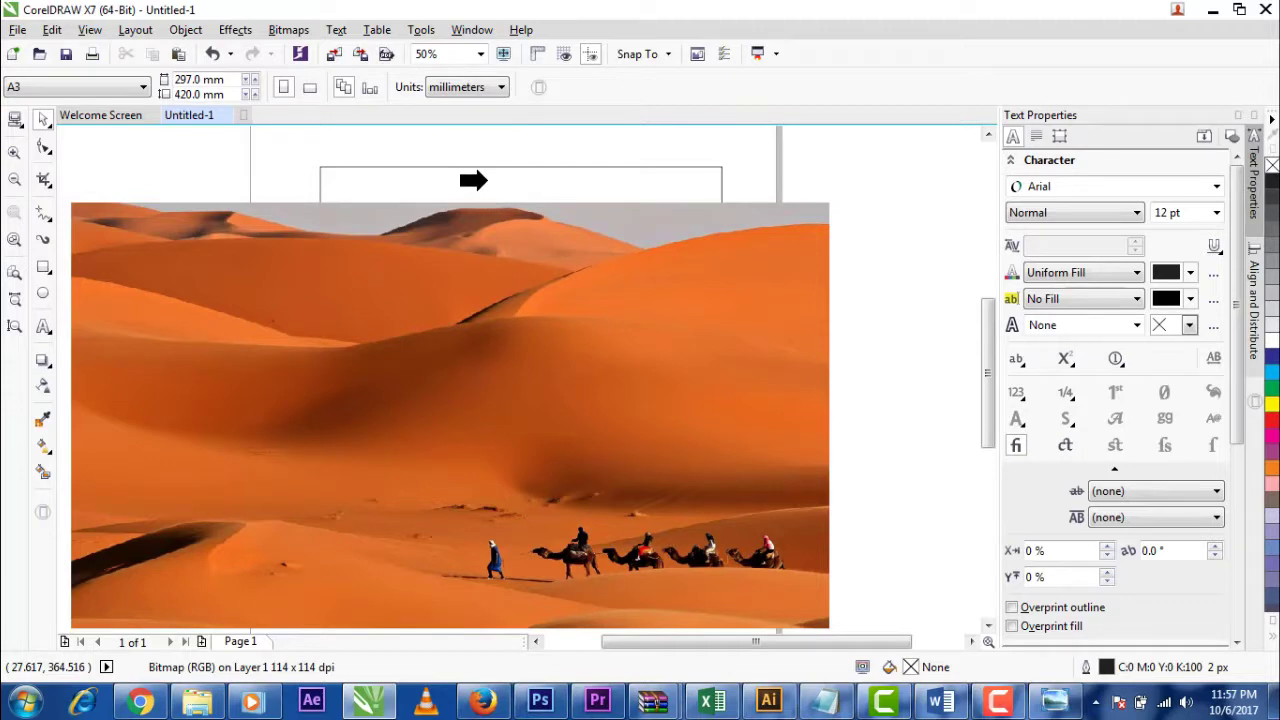
pyautogui.click(473, 180)
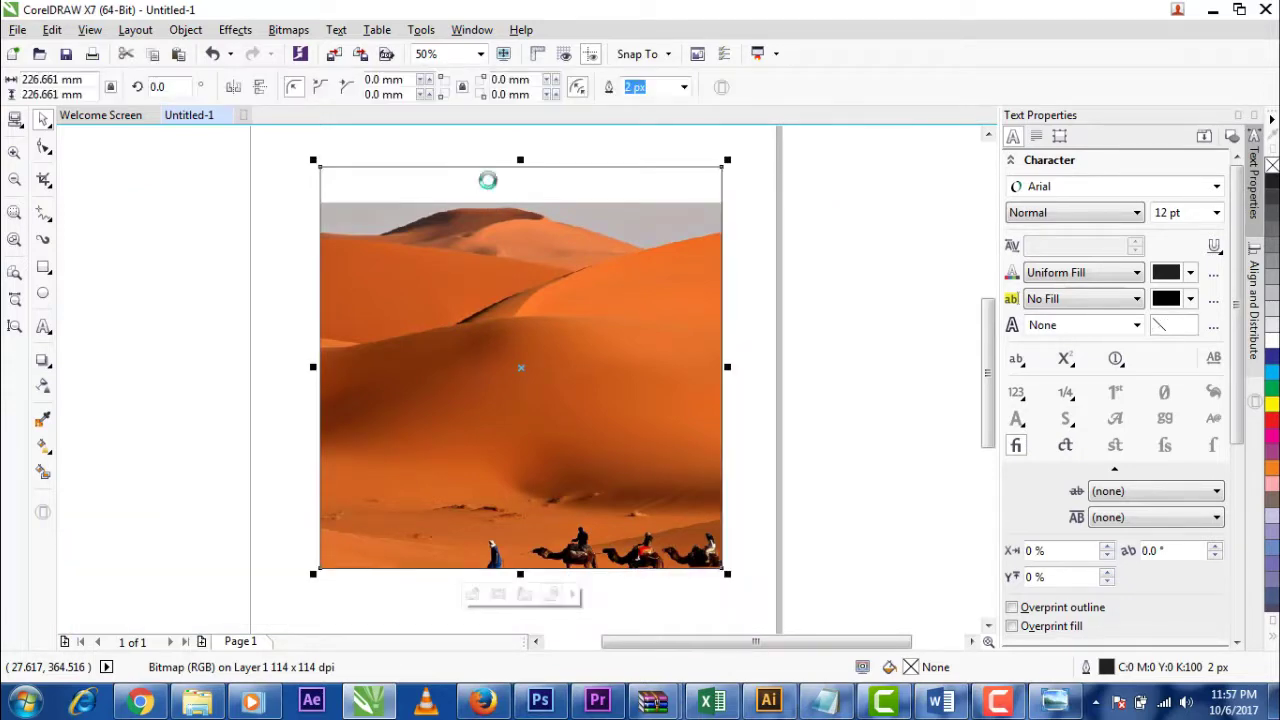
pyautogui.moveTo(643, 340); pyautogui.dragTo(611, 324)
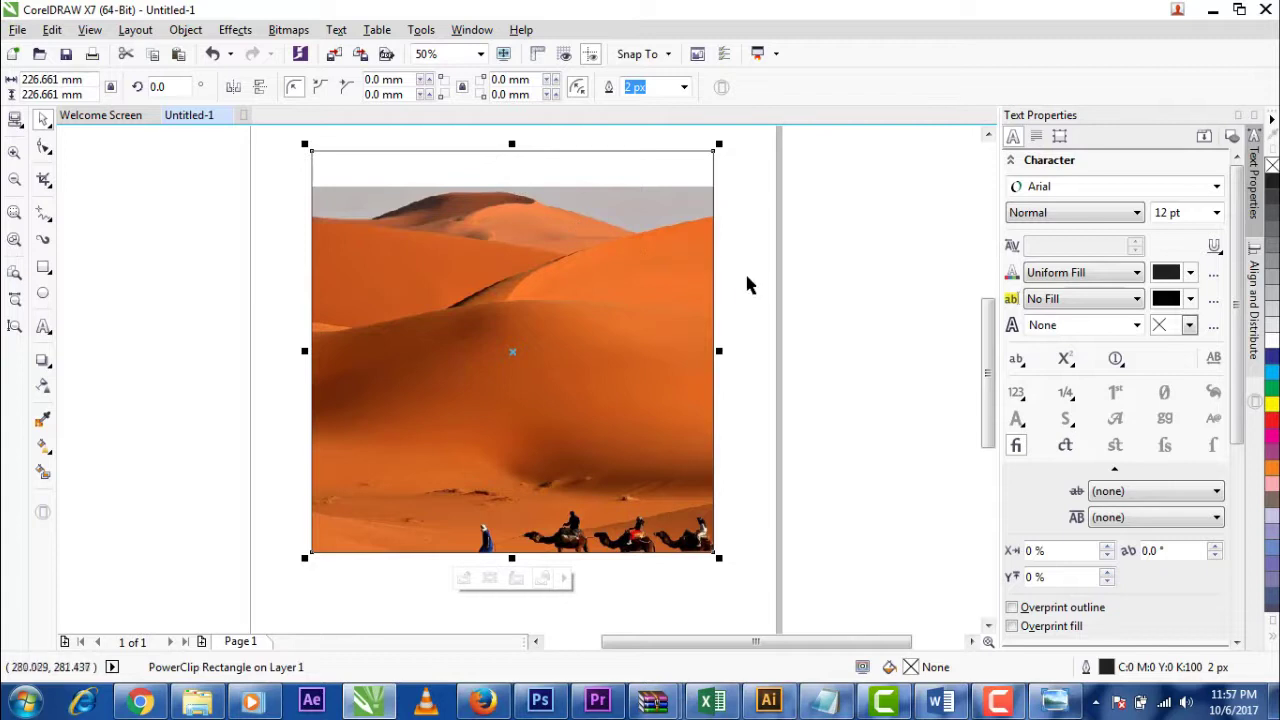
pyautogui.click(748, 285)
# Edit the PowerClip contents and move the desert image up and left until it fills the square with the caravan inside.
pyautogui.click(520, 325)
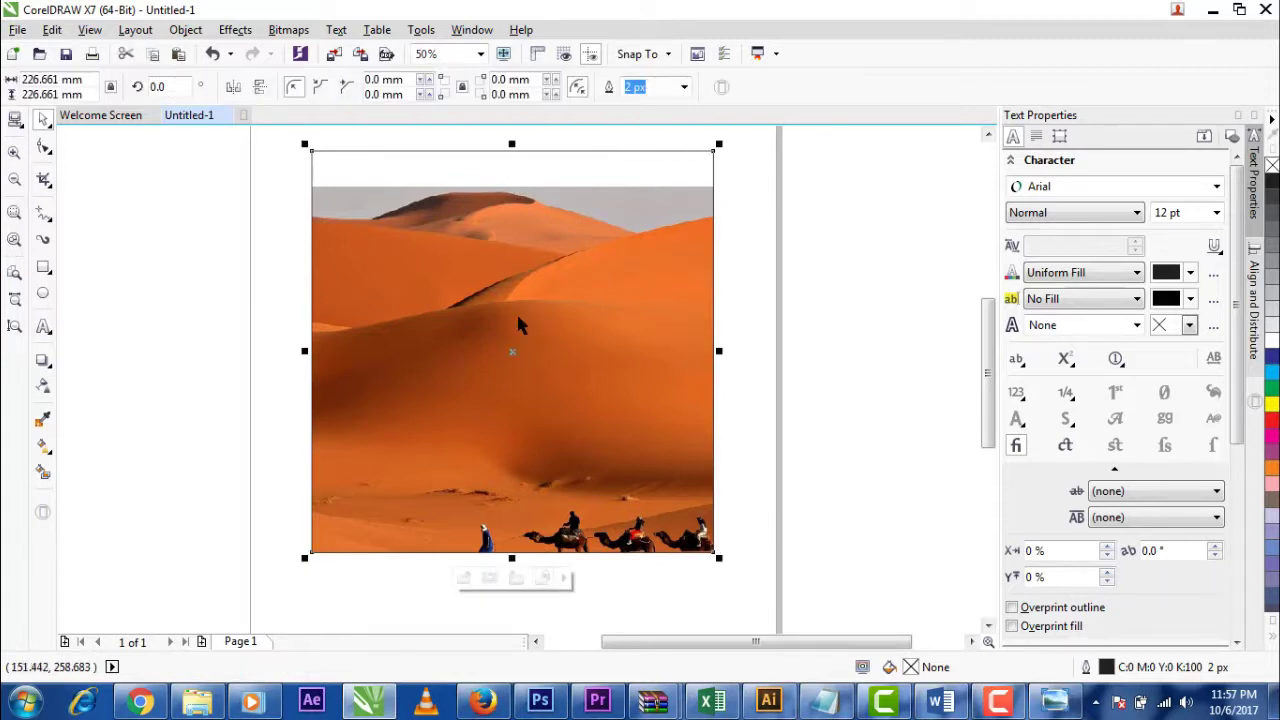
pyautogui.click(190, 30)
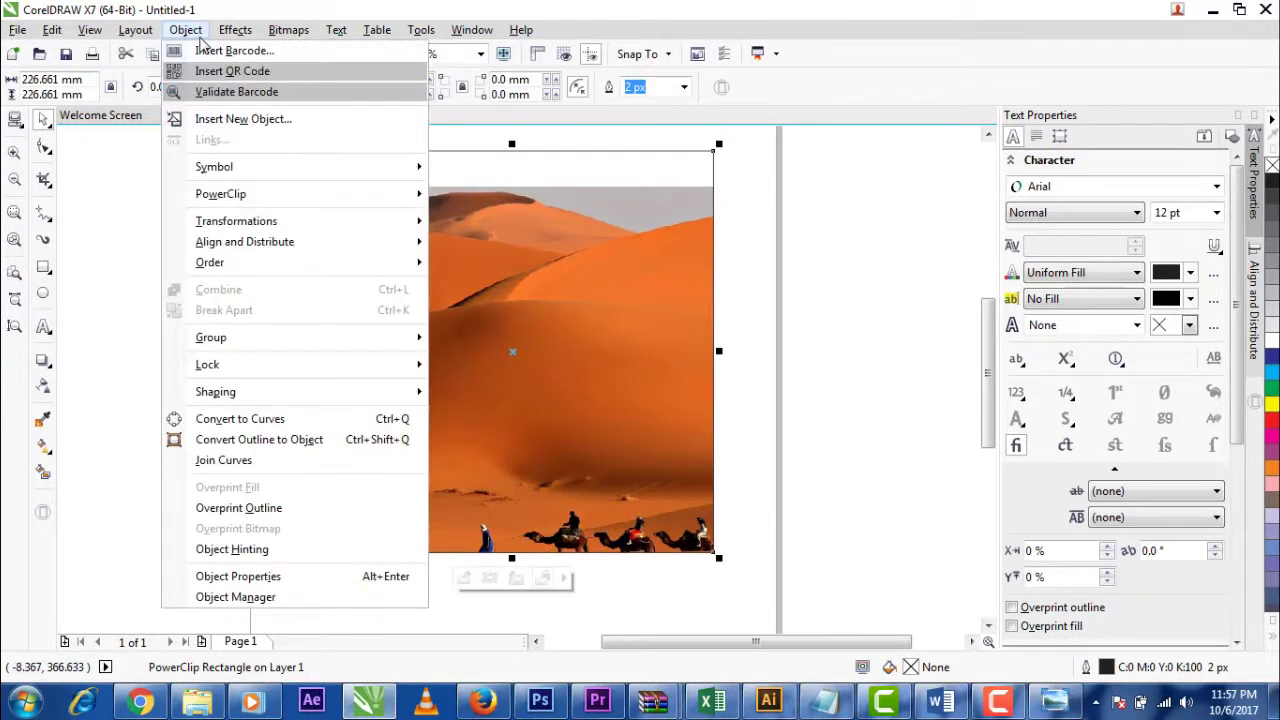
pyautogui.moveTo(279, 203)
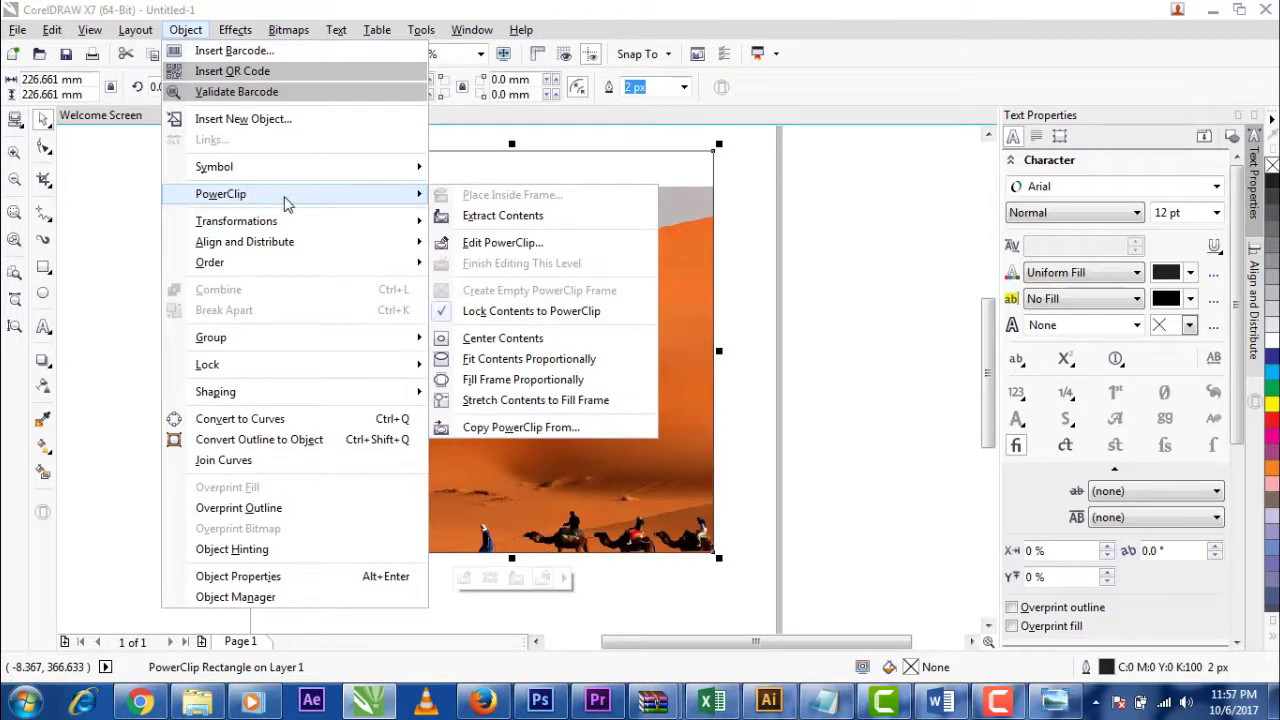
pyautogui.click(503, 242)
pyautogui.moveTo(783, 460); pyautogui.dragTo(771, 397)
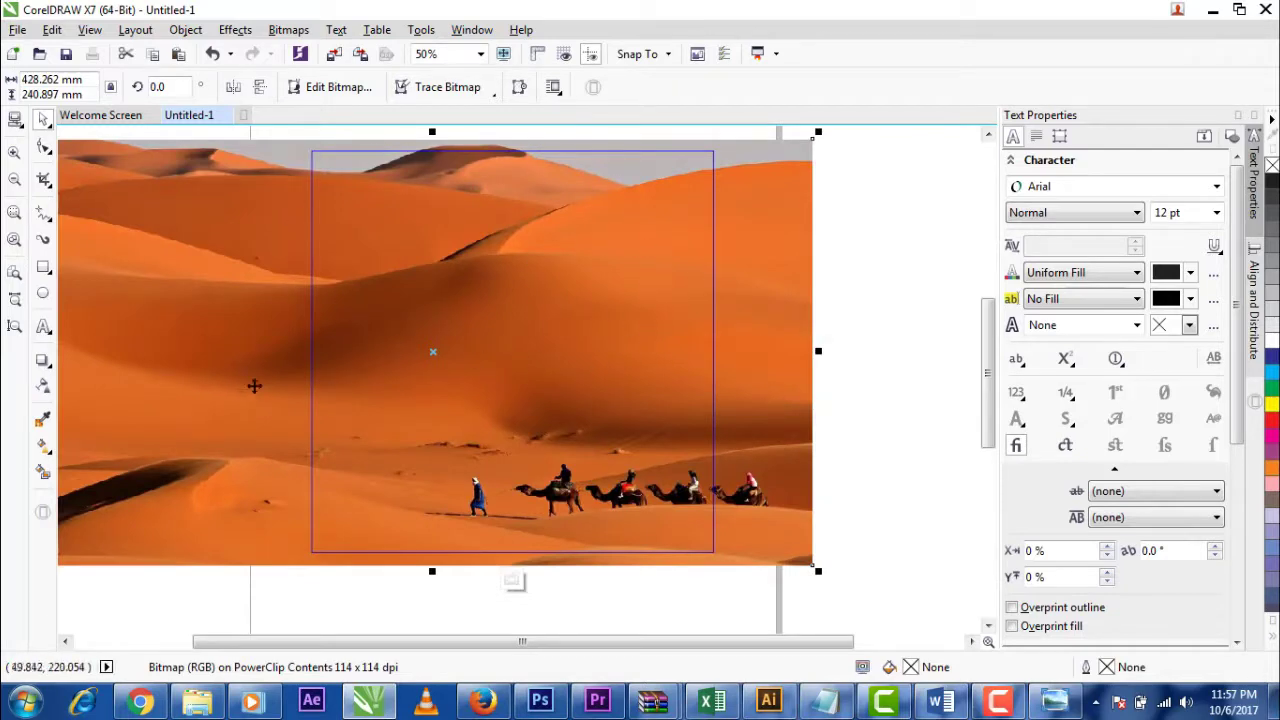
pyautogui.moveTo(180, 394); pyautogui.dragTo(128, 390)
pyautogui.click(128, 390)
pyautogui.moveTo(737, 309); pyautogui.dragTo(737, 303)
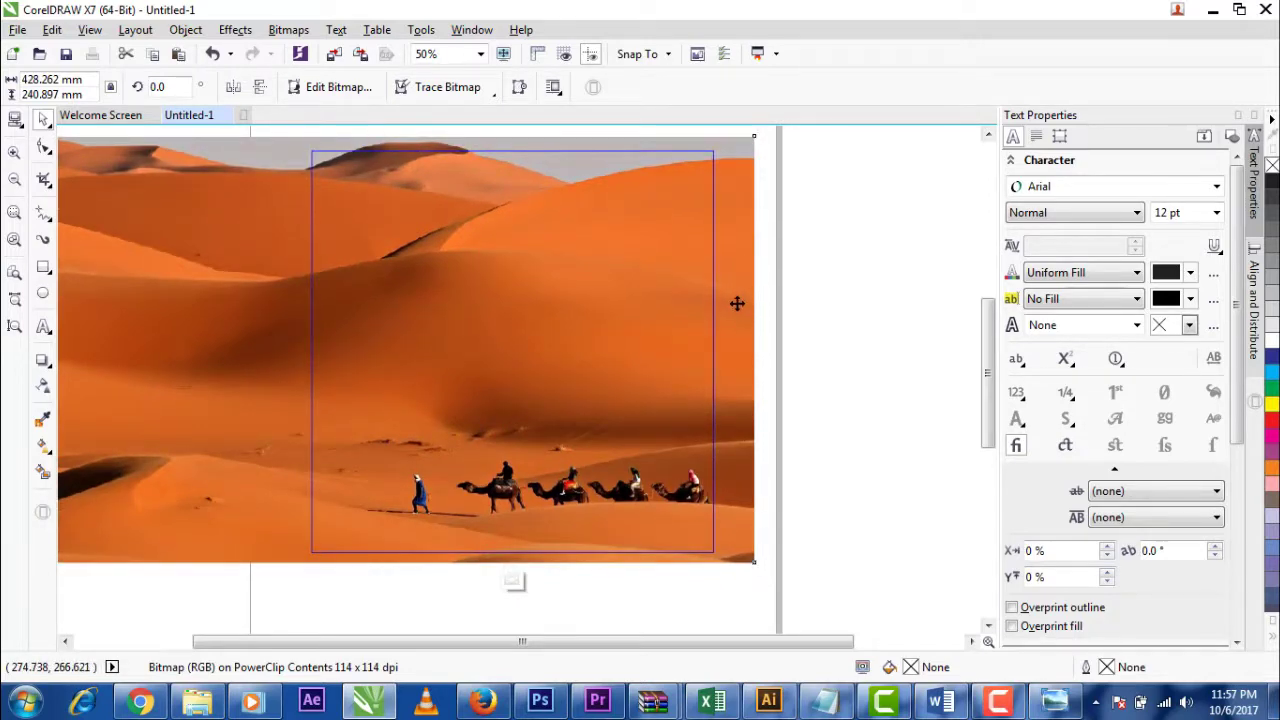
pyautogui.click(736, 302)
pyautogui.moveTo(735, 310); pyautogui.dragTo(735, 306)
pyautogui.click(845, 311)
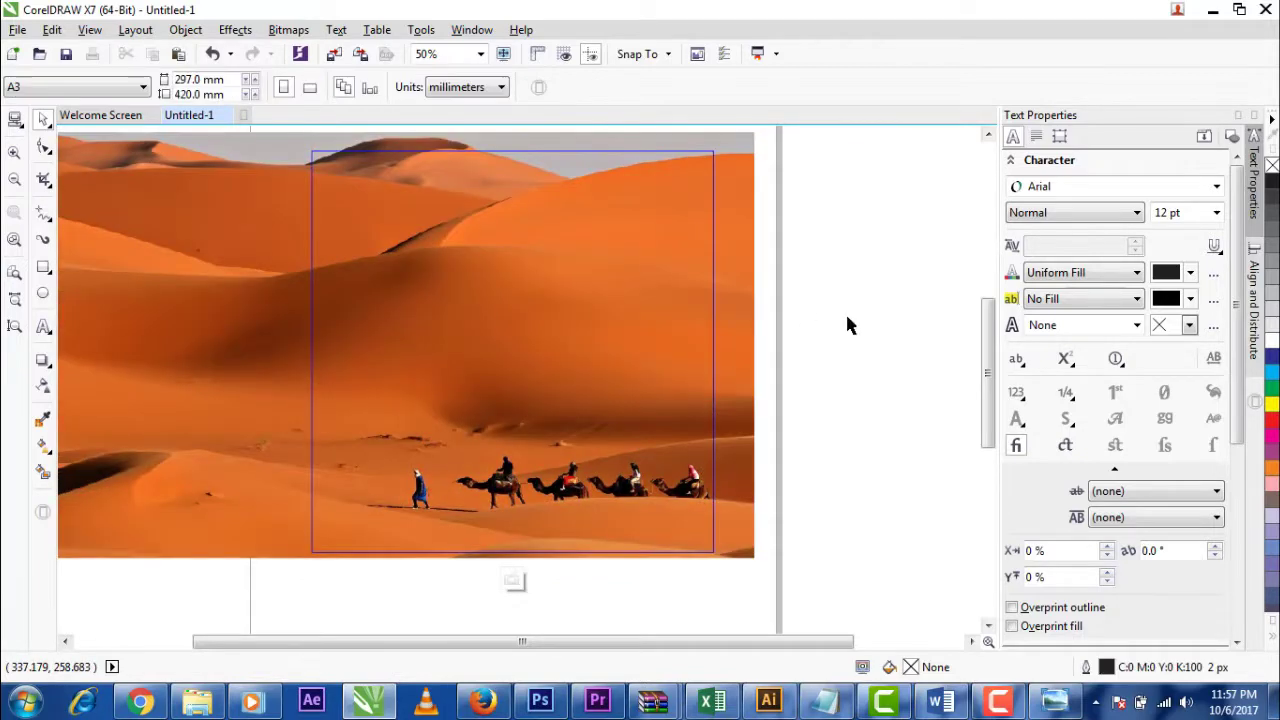
# Finish editing the PowerClip and move the clipped square slightly down and to the left on the page.
pyautogui.click(185, 29)
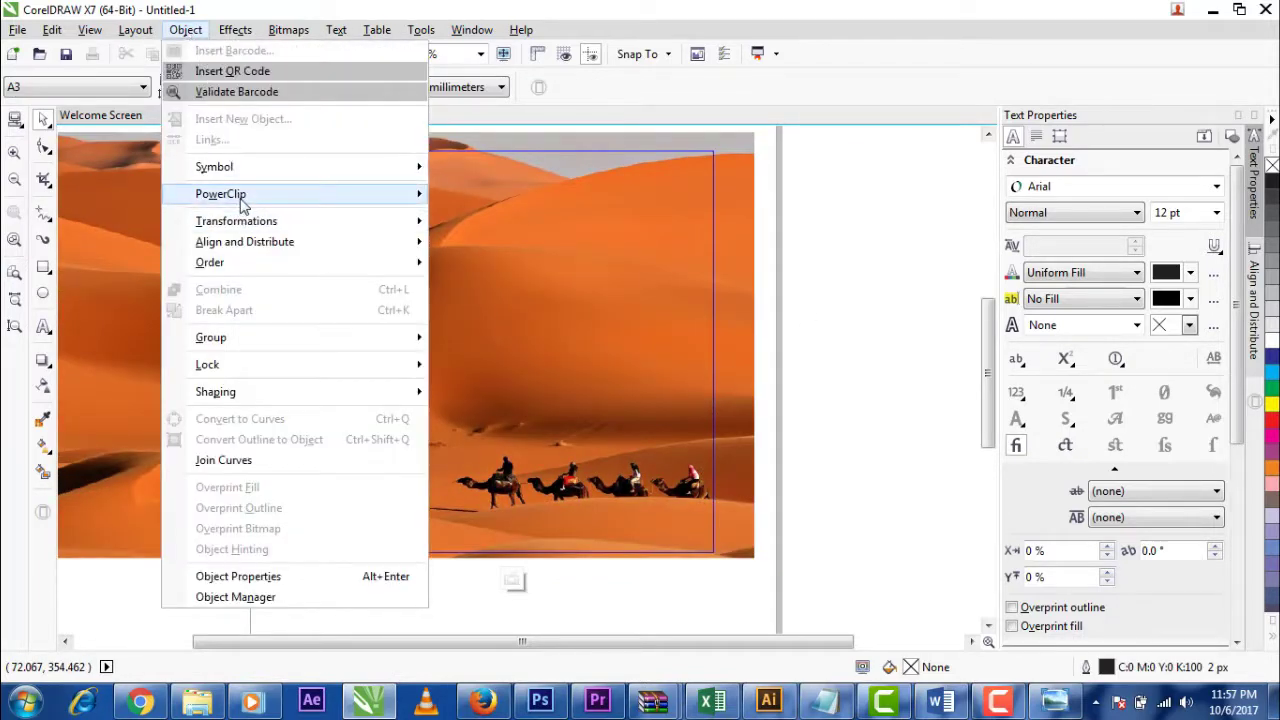
pyautogui.moveTo(242, 203)
pyautogui.click(533, 263)
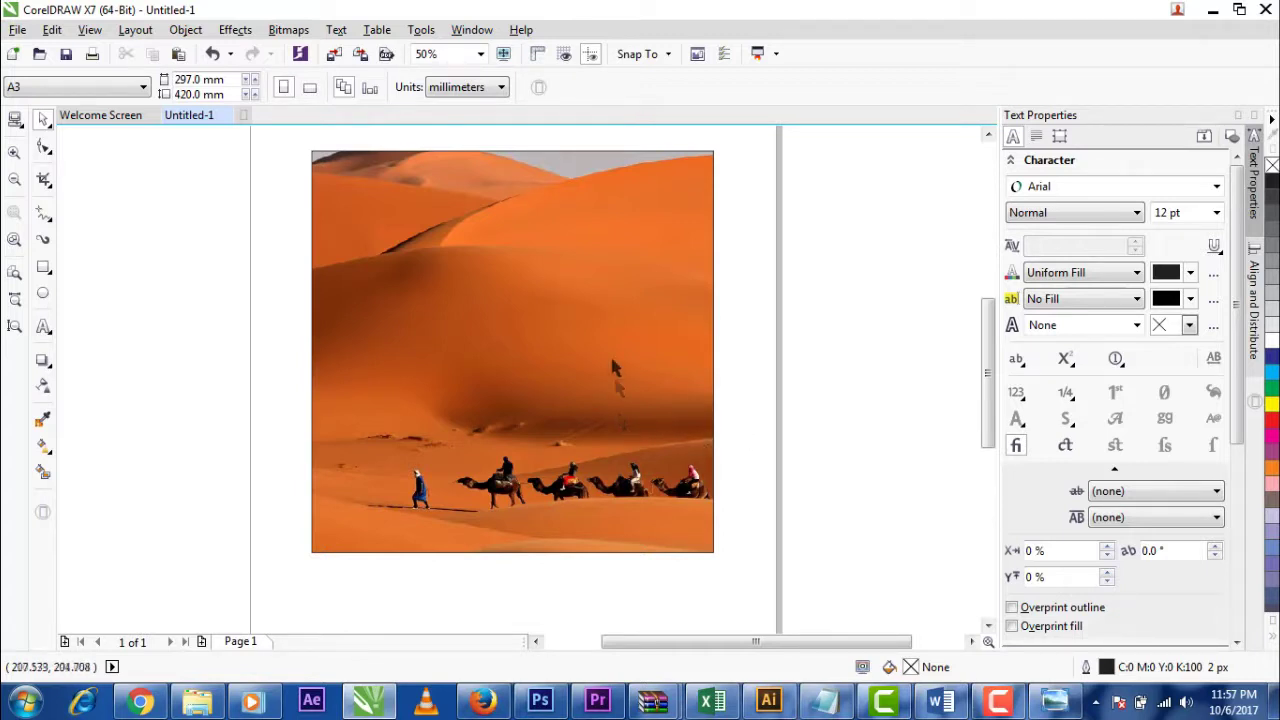
pyautogui.click(510, 290)
pyautogui.moveTo(544, 342); pyautogui.dragTo(543, 363)
pyautogui.moveTo(520, 303); pyautogui.dragTo(552, 337)
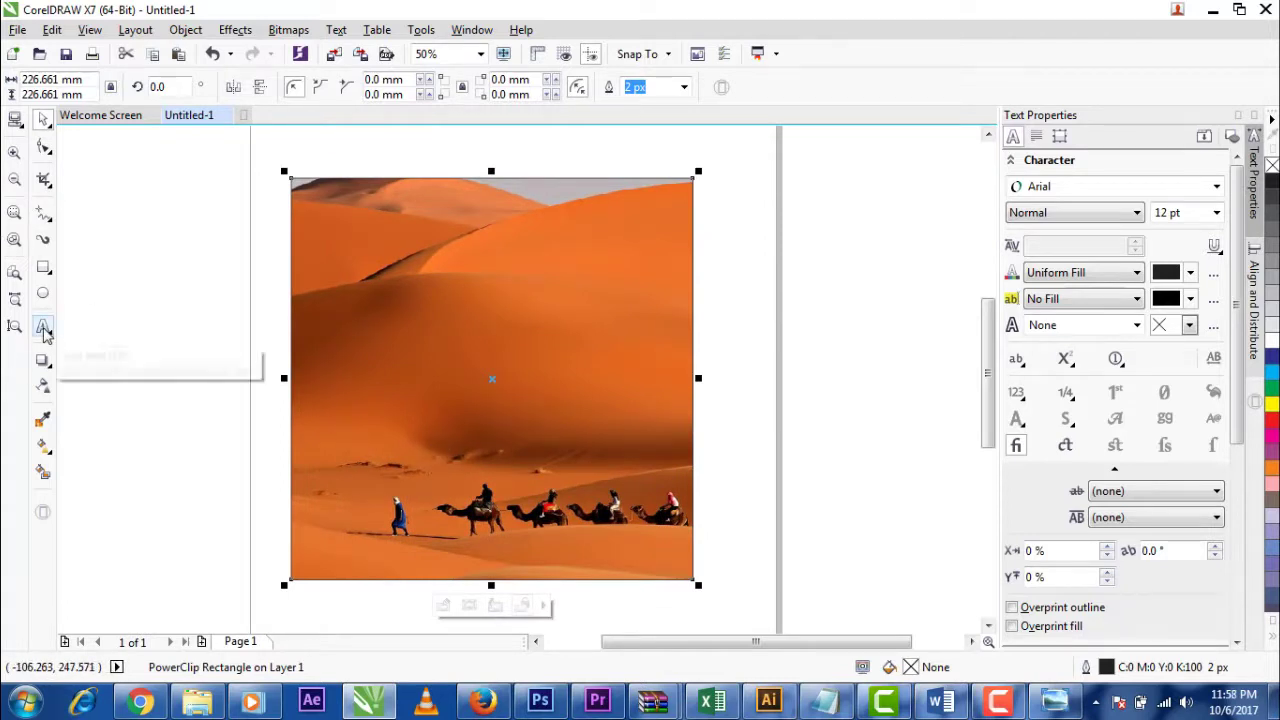
# Copy the whole quote from Notepad and paste it as artistic text over the dunes in CorelDRAW.
pyautogui.click(44, 330)
pyautogui.click(607, 410)
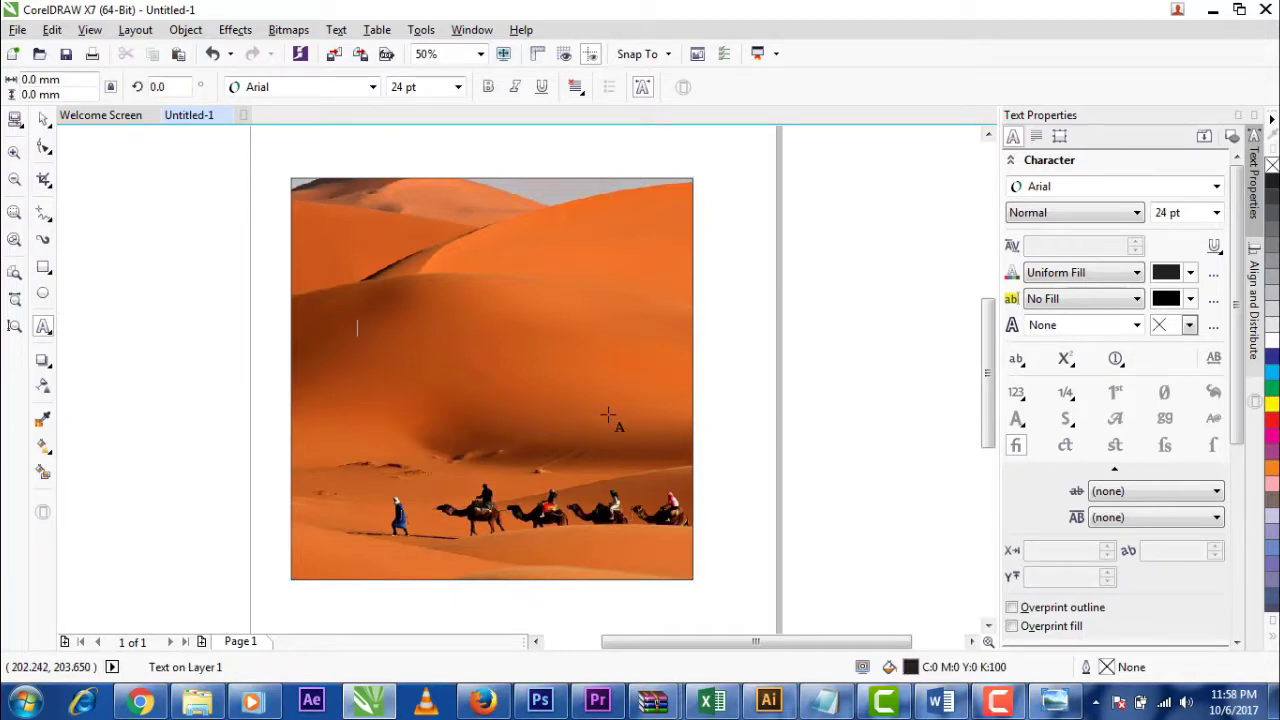
pyautogui.click(818, 704)
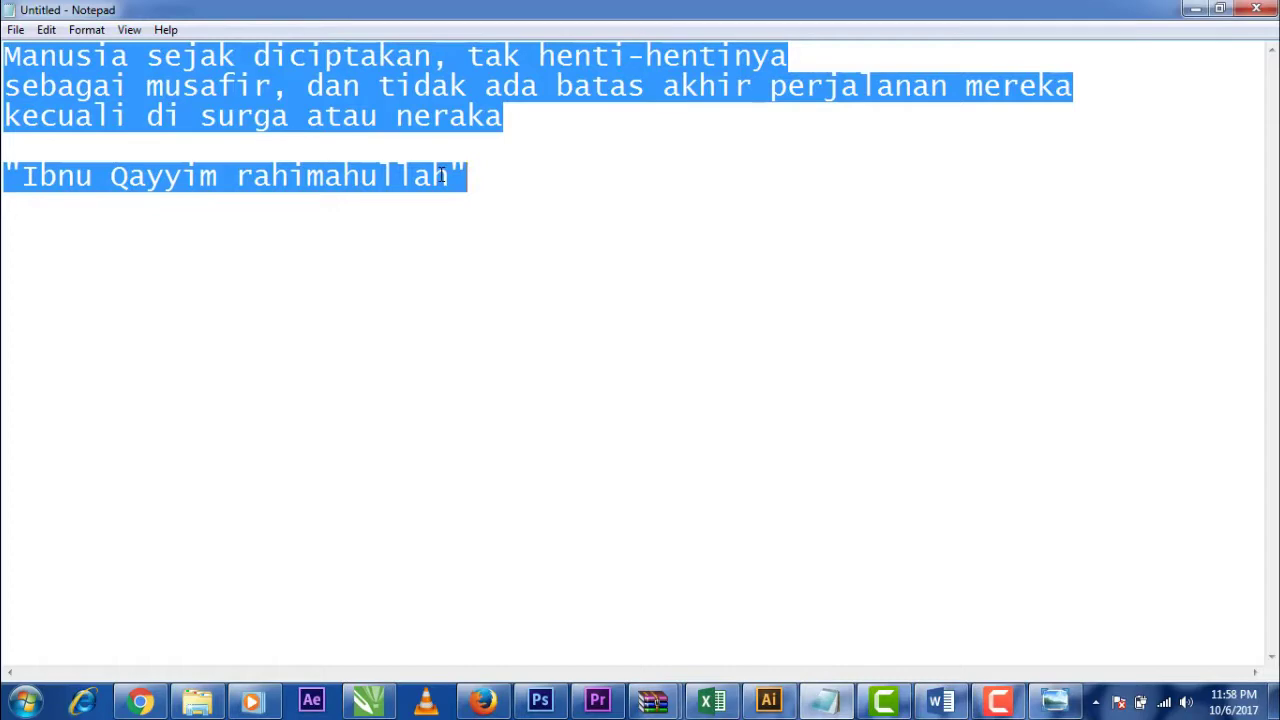
pyautogui.click(1195, 9)
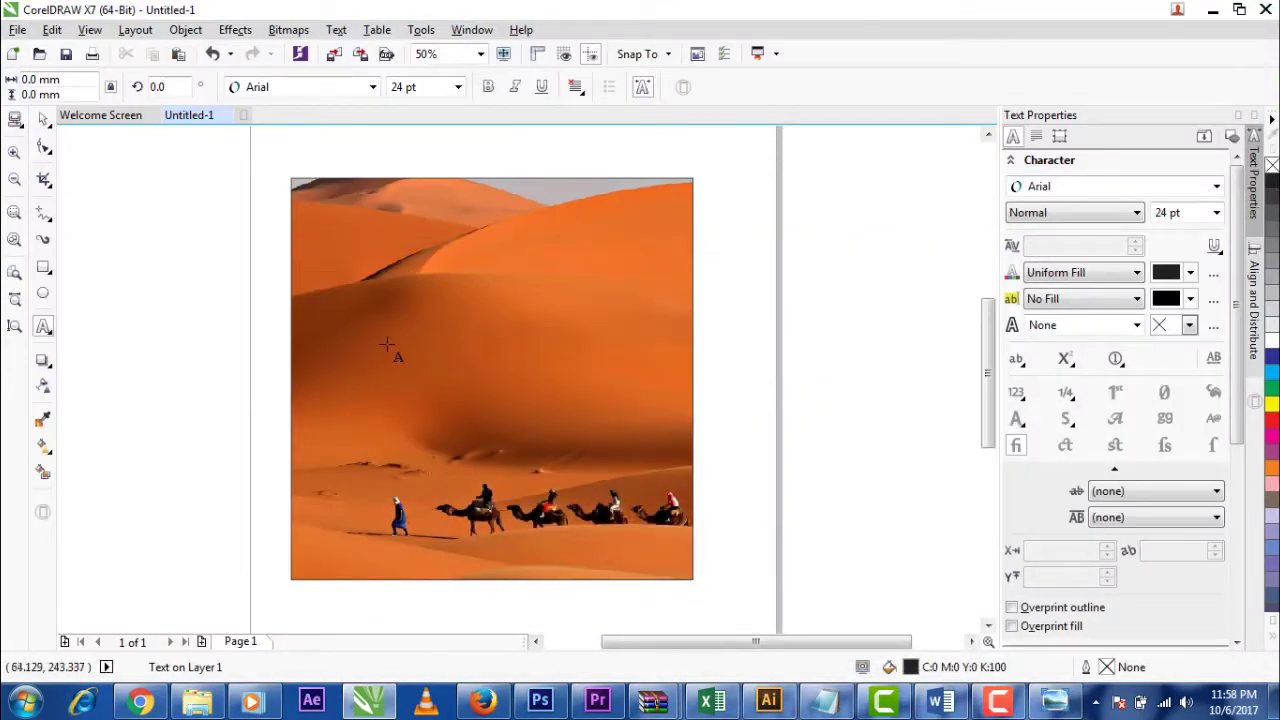
pyautogui.hotkey('ctrl', 'v')
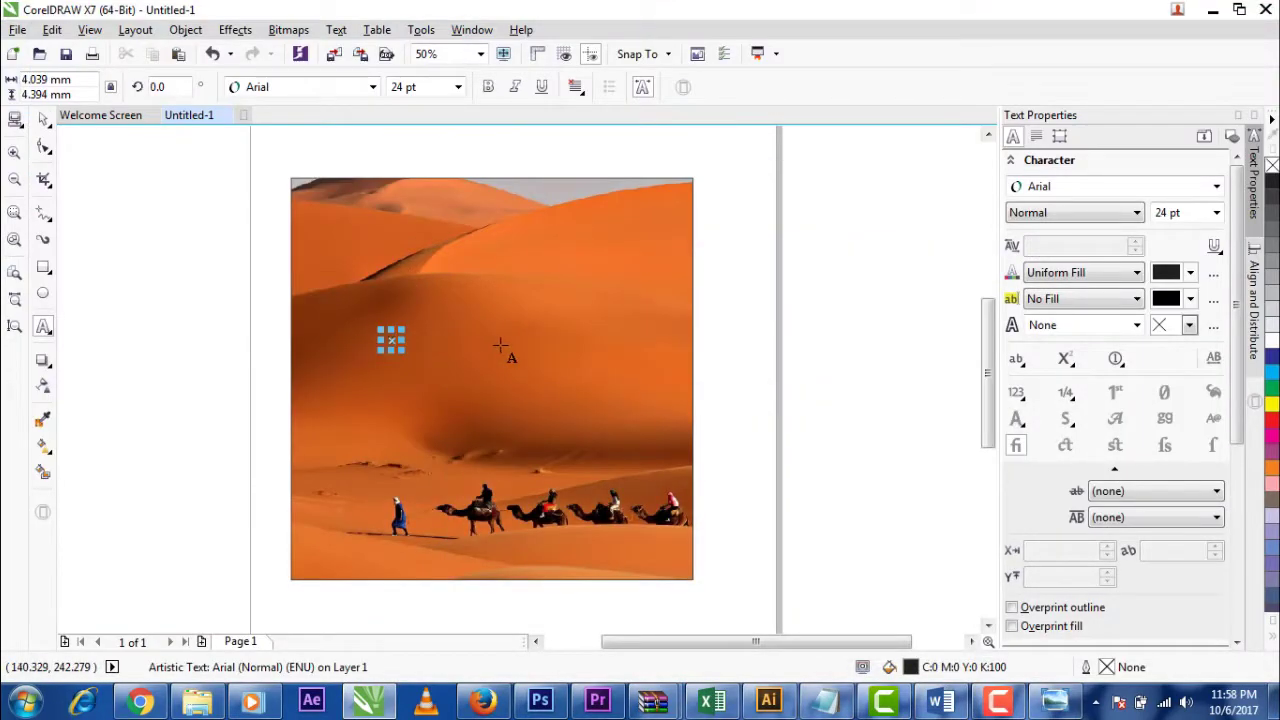
pyautogui.hotkey('ctrl', 'v')
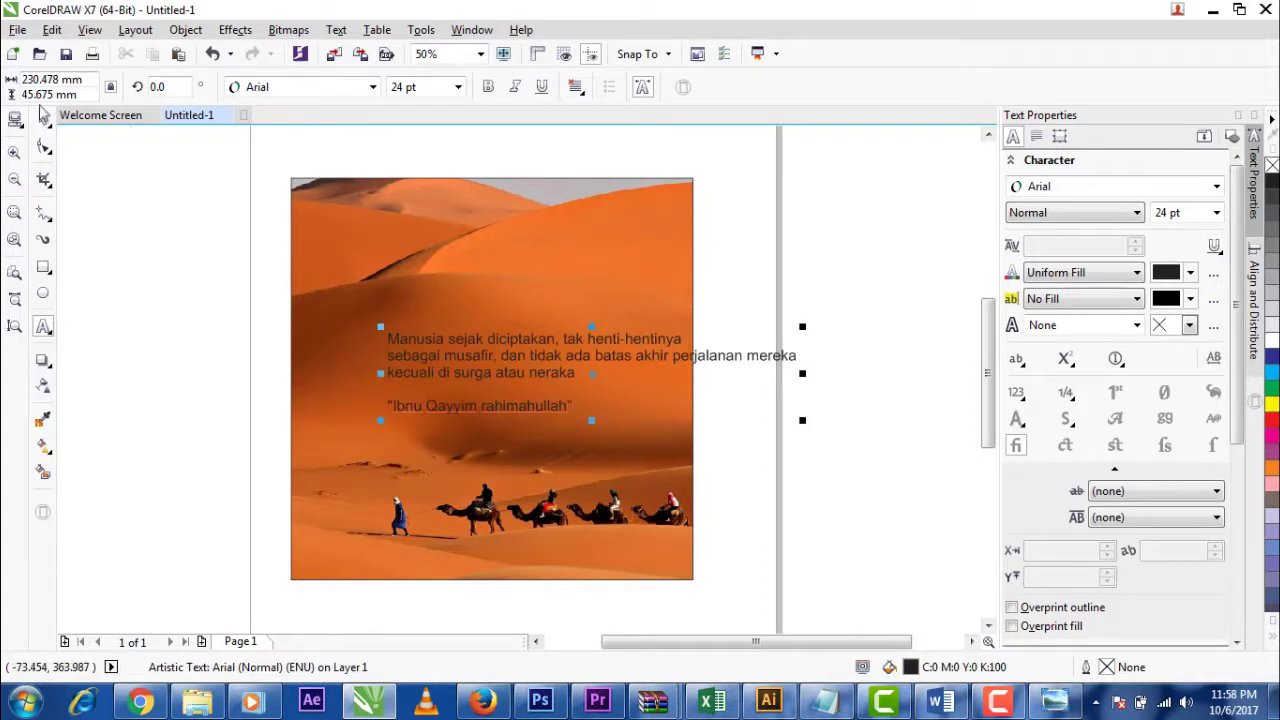
# Move the quote text up and to the left over the dunes, and undo the further trial adjustments.
pyautogui.click(44, 118)
pyautogui.moveTo(588, 372); pyautogui.dragTo(517, 362)
pyautogui.moveTo(752, 403); pyautogui.dragTo(658, 400)
pyautogui.hotkey('ctrl', 'z')
pyautogui.hotkey('ctrl', 'z')
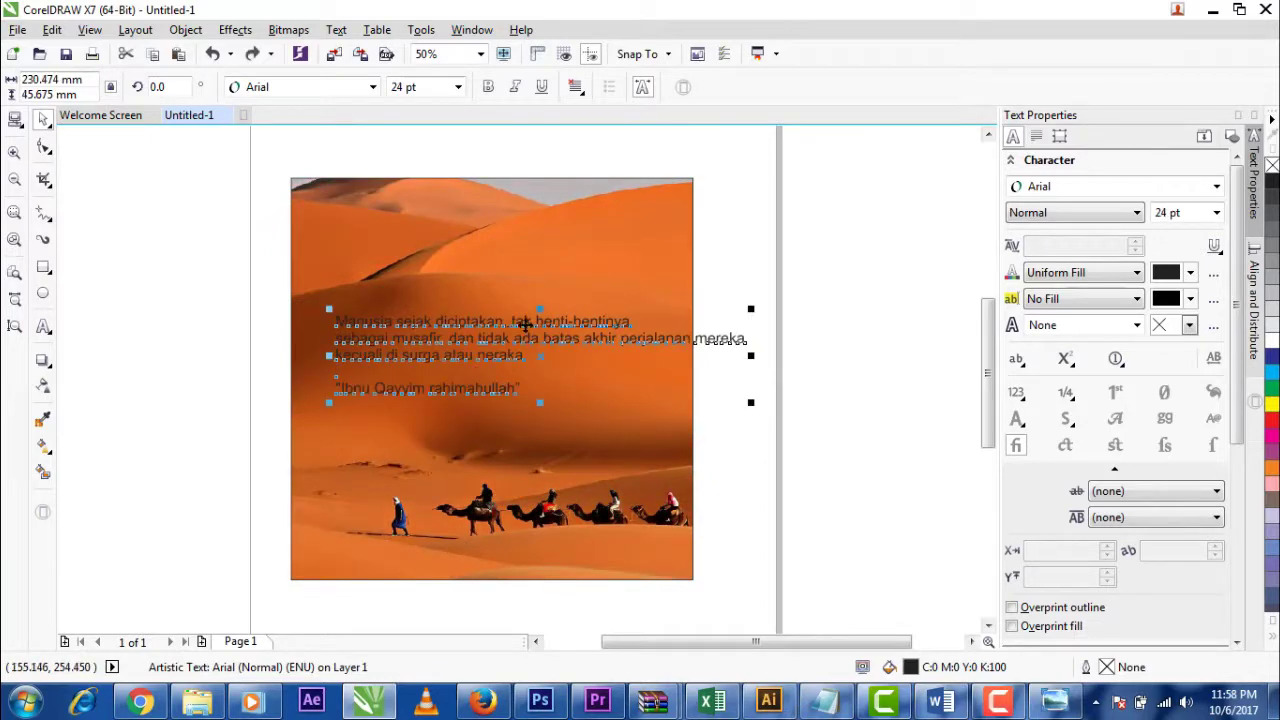
# Rebreak the quote's lines after "batas" and "kecuali", joining "kecuali" to the "akhir perjalanan mereka" line.
pyautogui.click(44, 326)
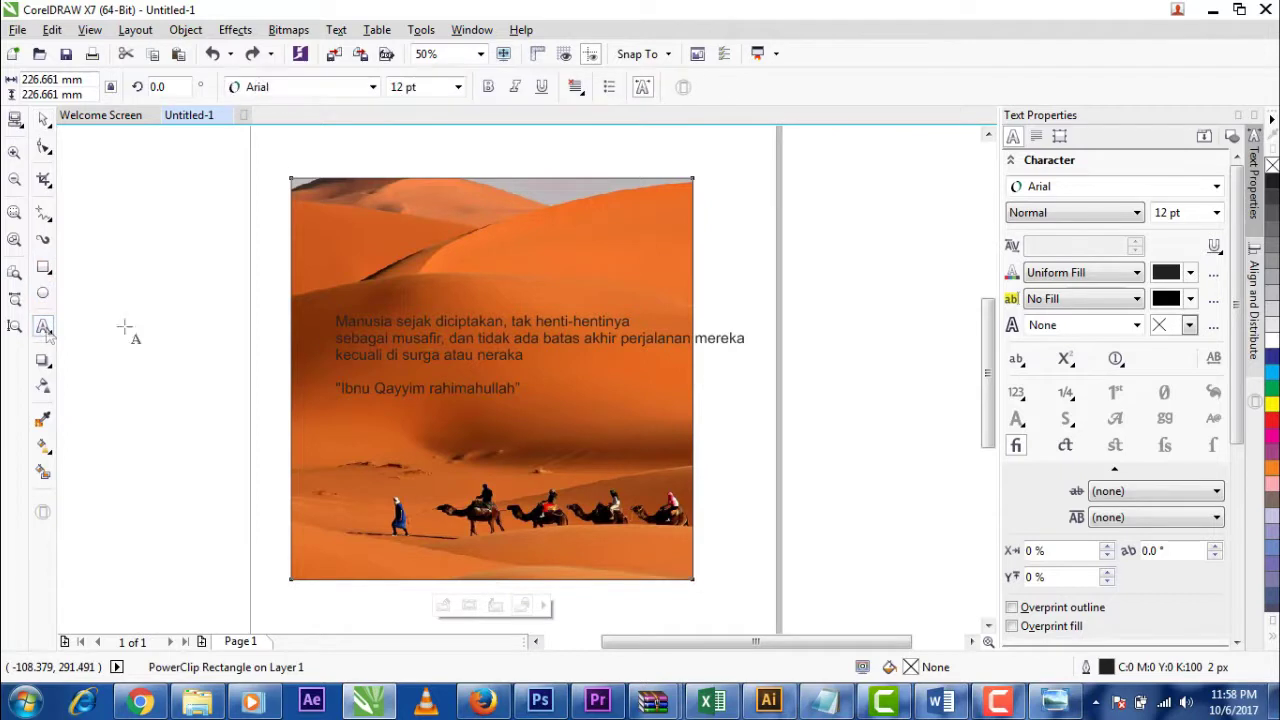
pyautogui.click(517, 322)
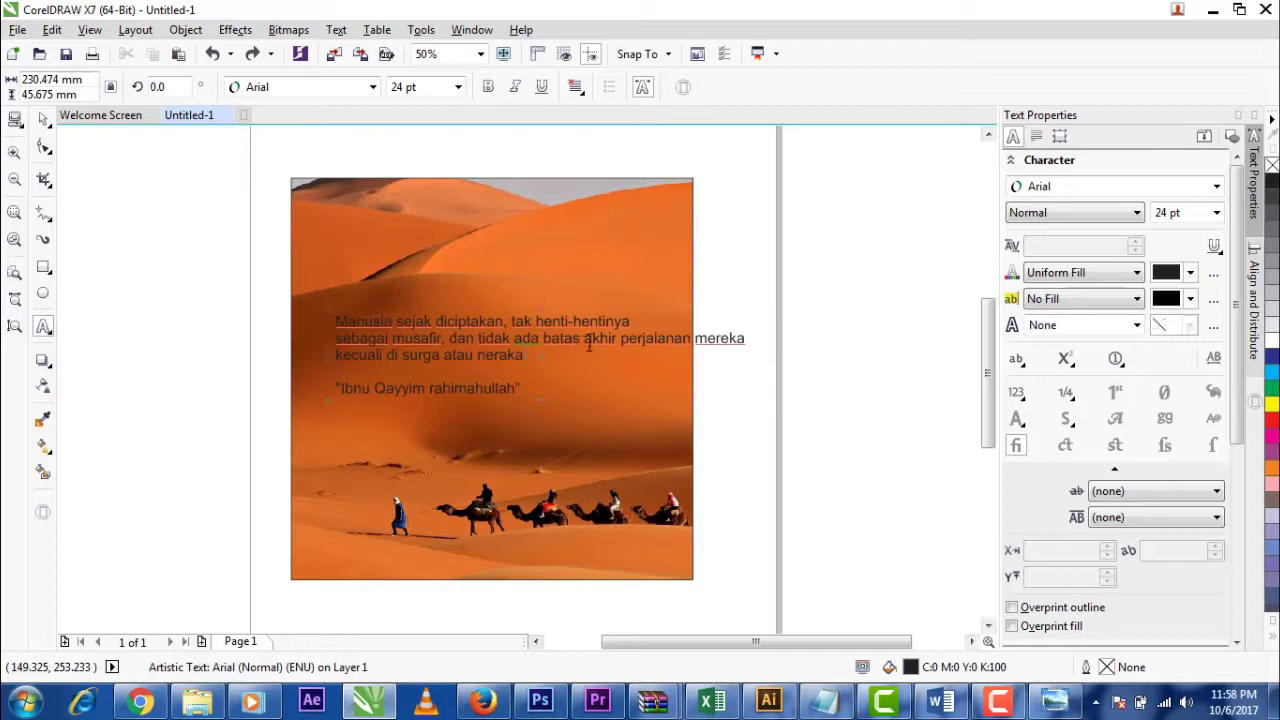
pyautogui.press('Return')
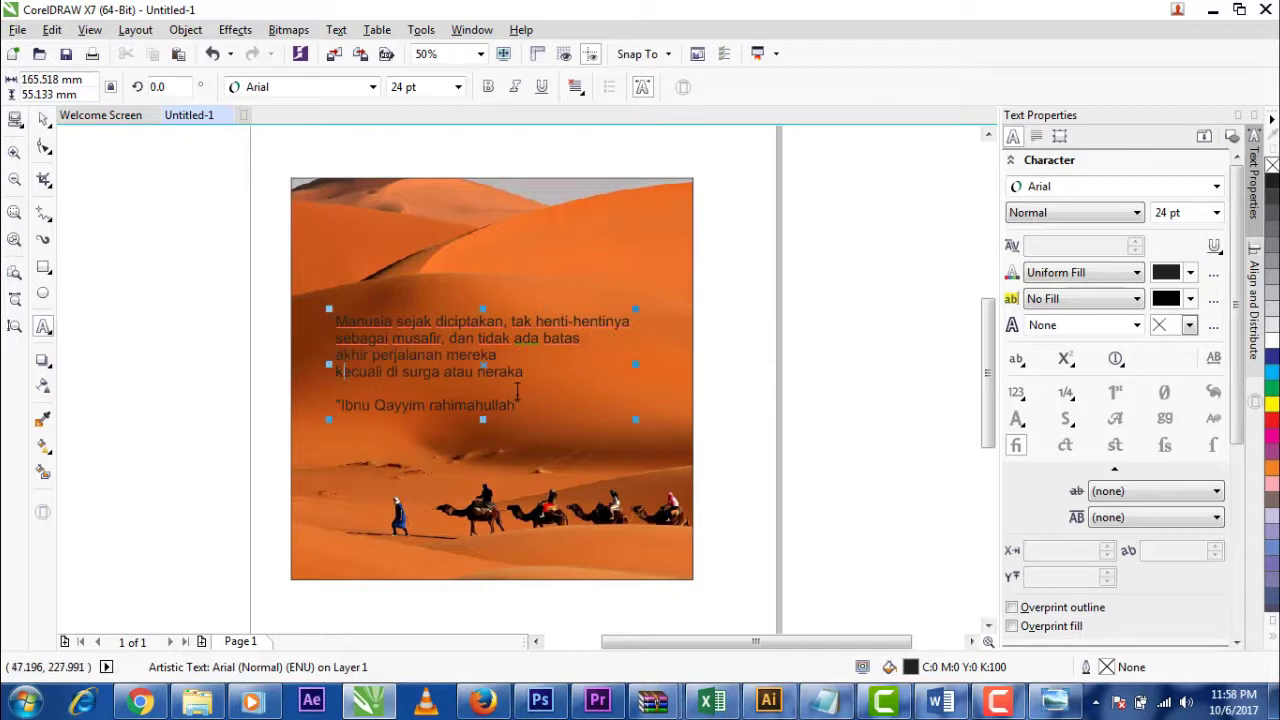
pyautogui.press('BackSpace')
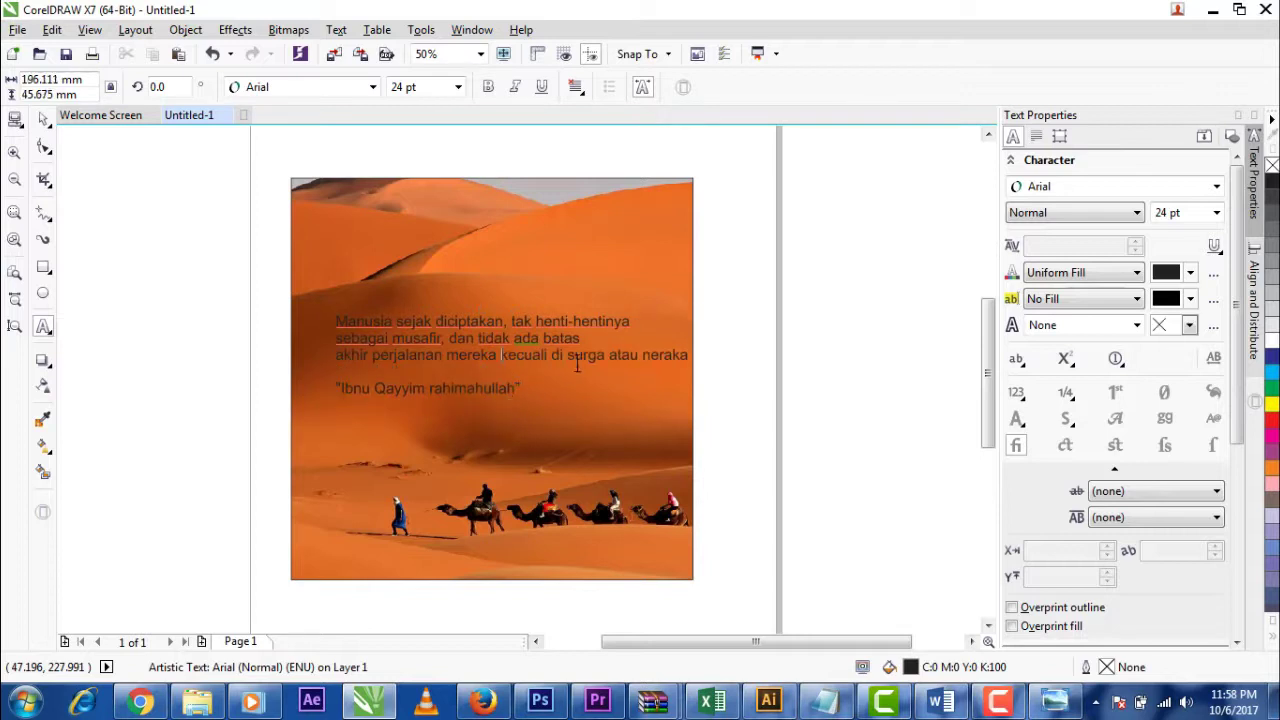
pyautogui.press('Return')
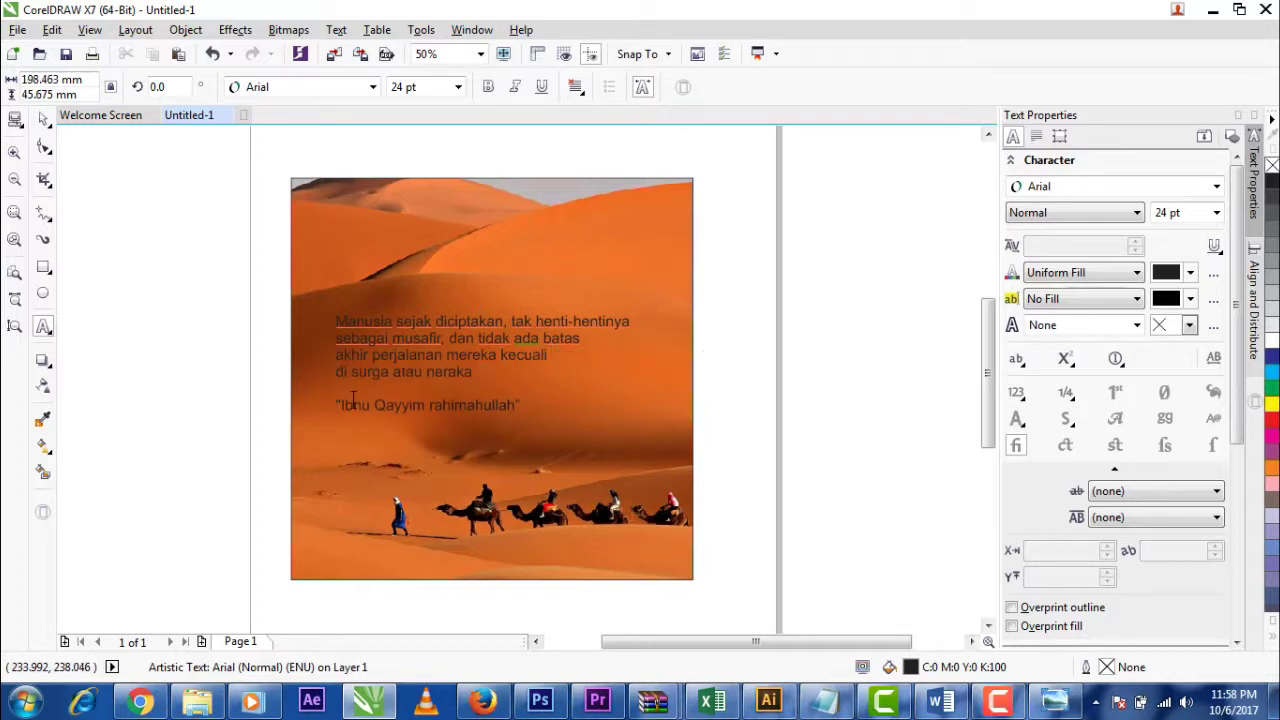
# Capitalise the quote's last line as "di SURGA atau NERAKA" and deselect the text.
pyautogui.write('SURGA atau NERAKA')
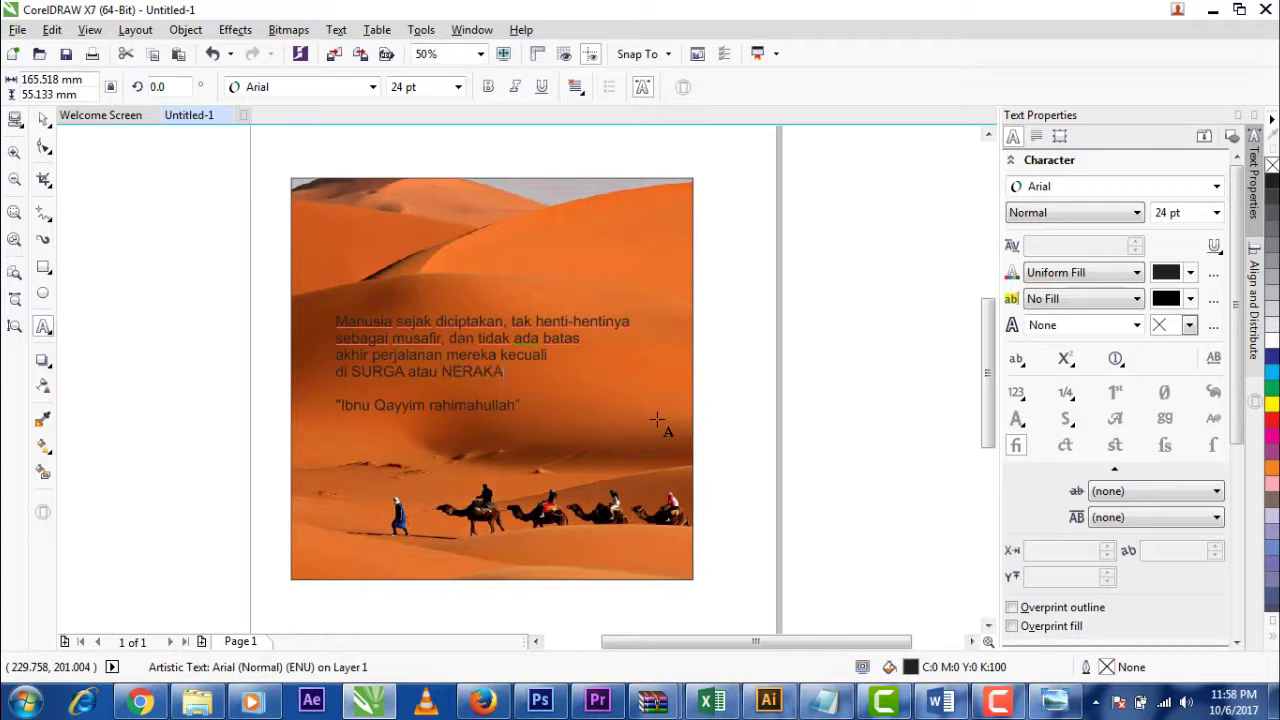
pyautogui.click(43, 119)
pyautogui.click(789, 394)
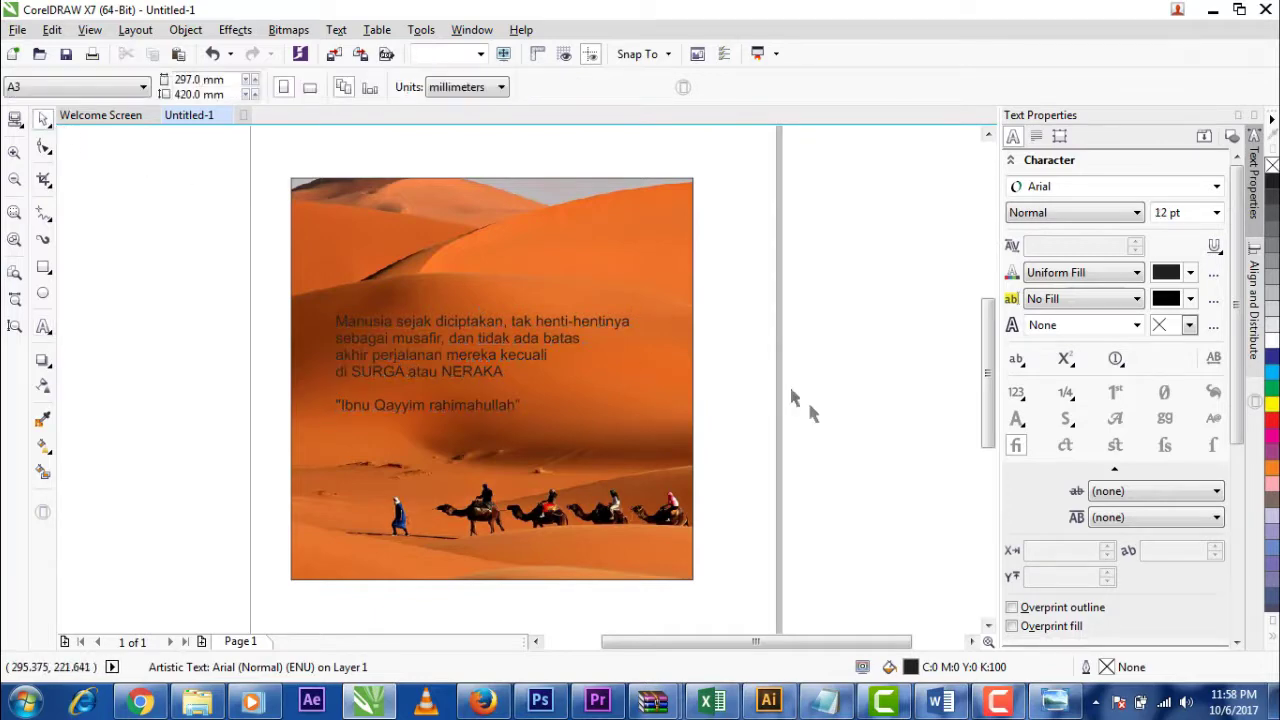
# Set the quote text's font to Rockwell Extra Bold.
pyautogui.click(575, 344)
pyautogui.click(575, 352)
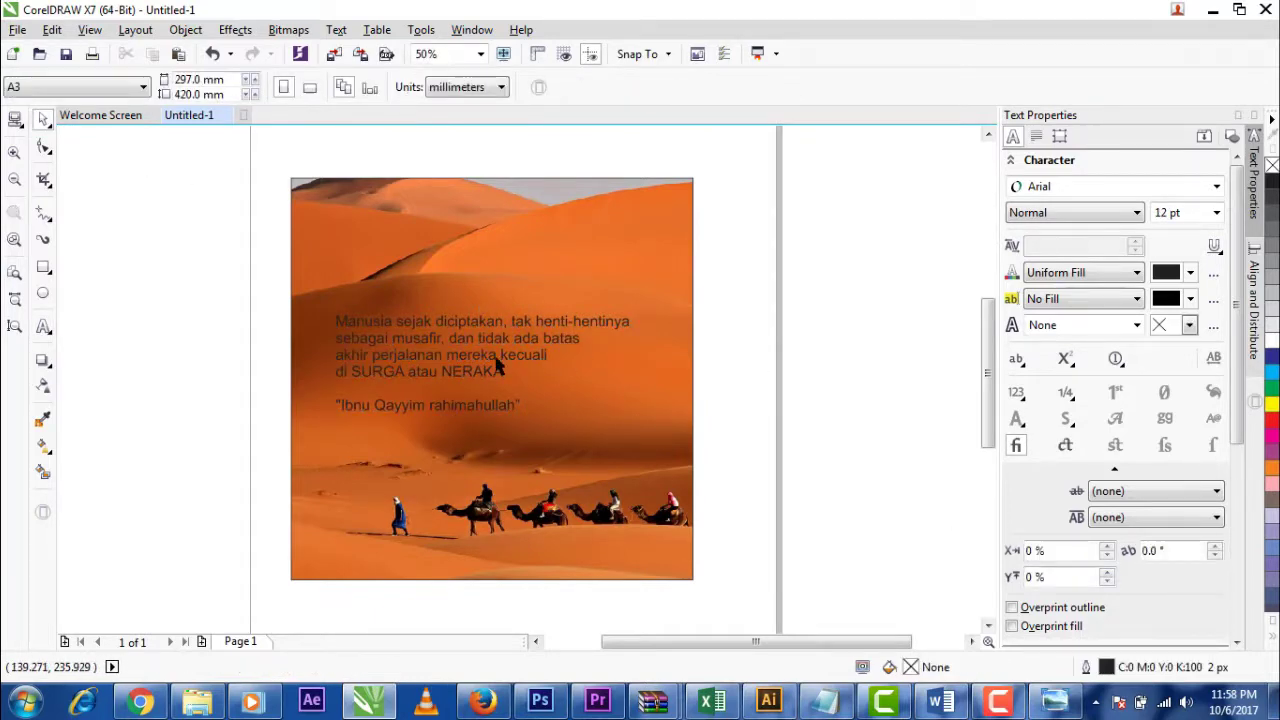
pyautogui.scroll(2, 495, 360)
pyautogui.click(497, 366)
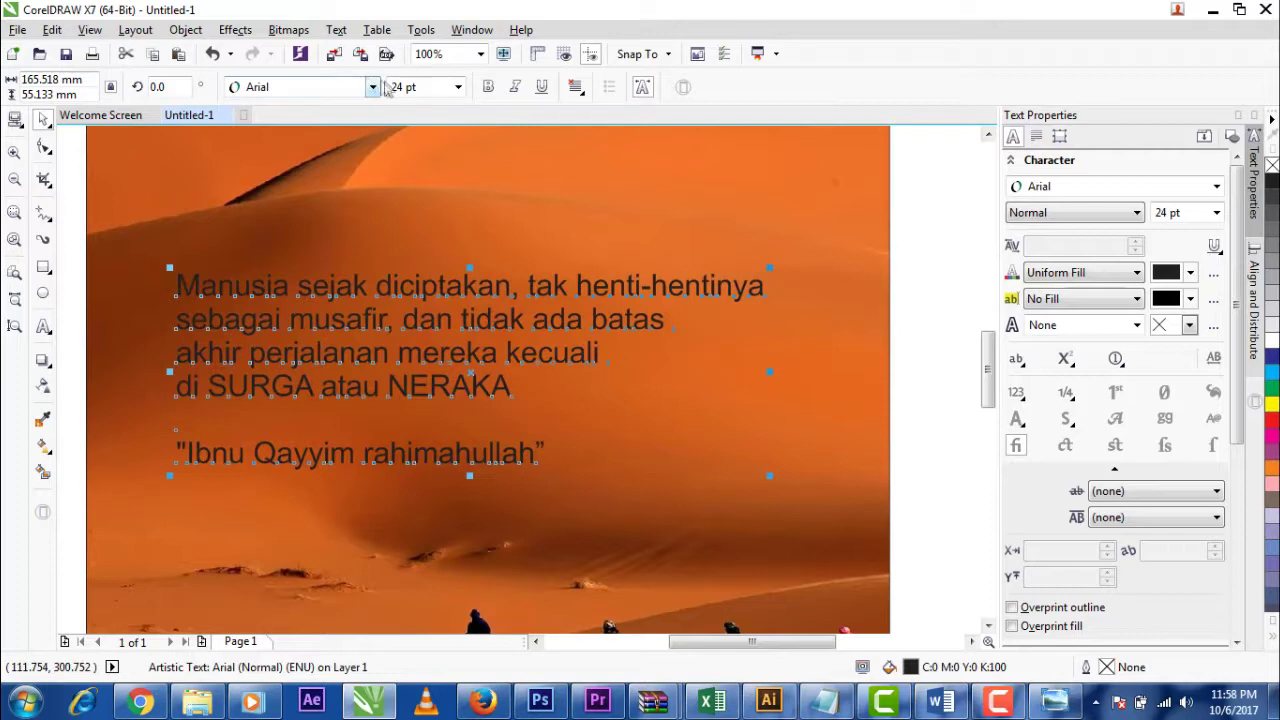
pyautogui.click(372, 87)
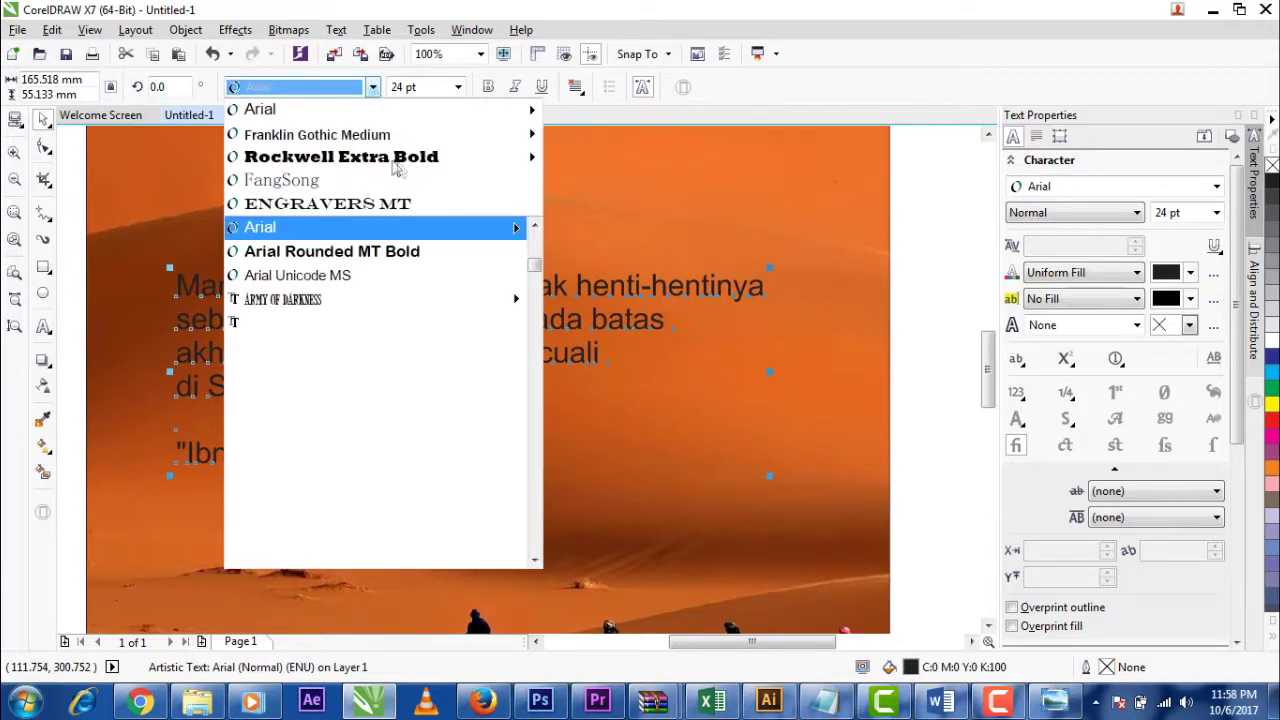
pyautogui.click(330, 157)
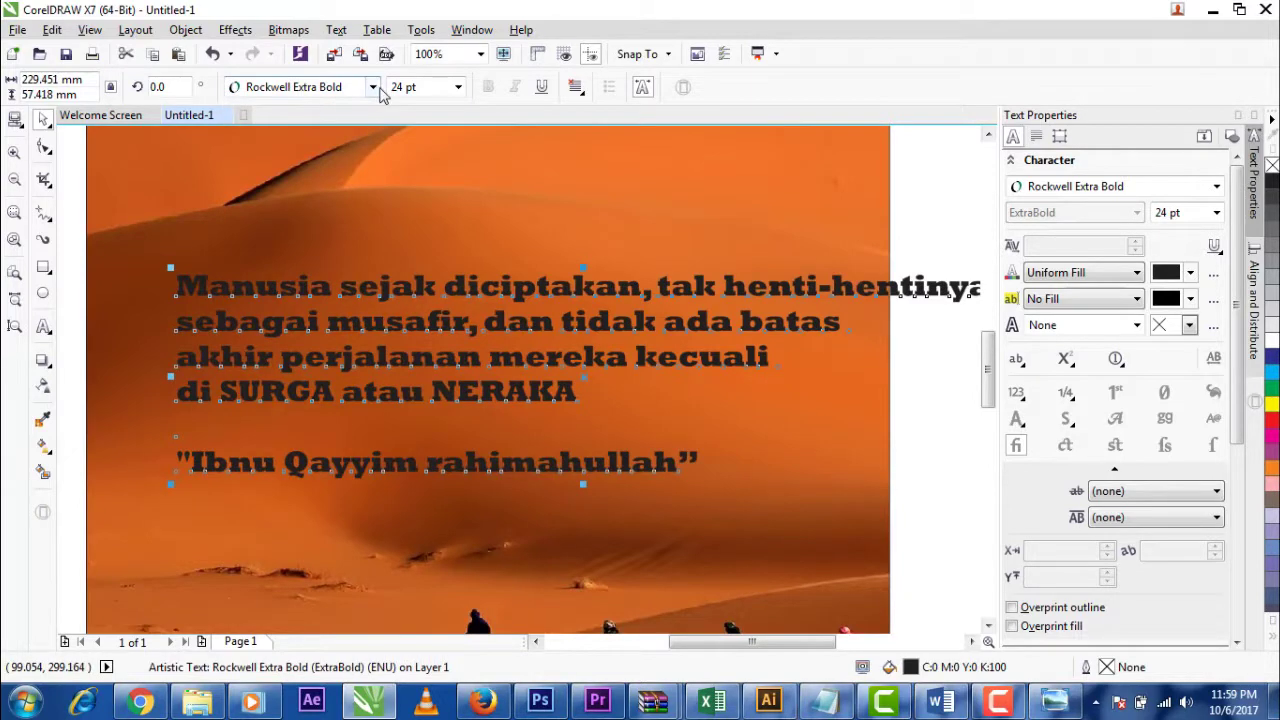
# Browse the available fonts and set the quote text to Kozuka Mincho Pro B.
pyautogui.click(372, 87)
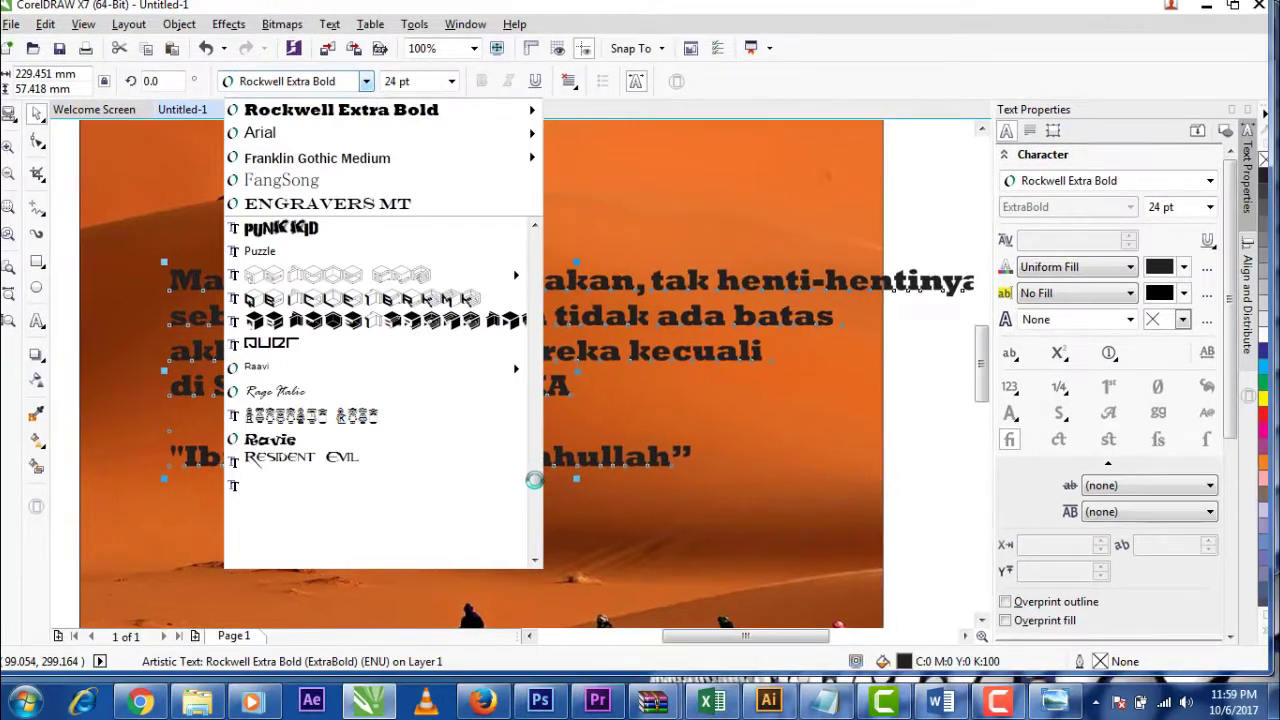
pyautogui.scroll(15, 544, 450)
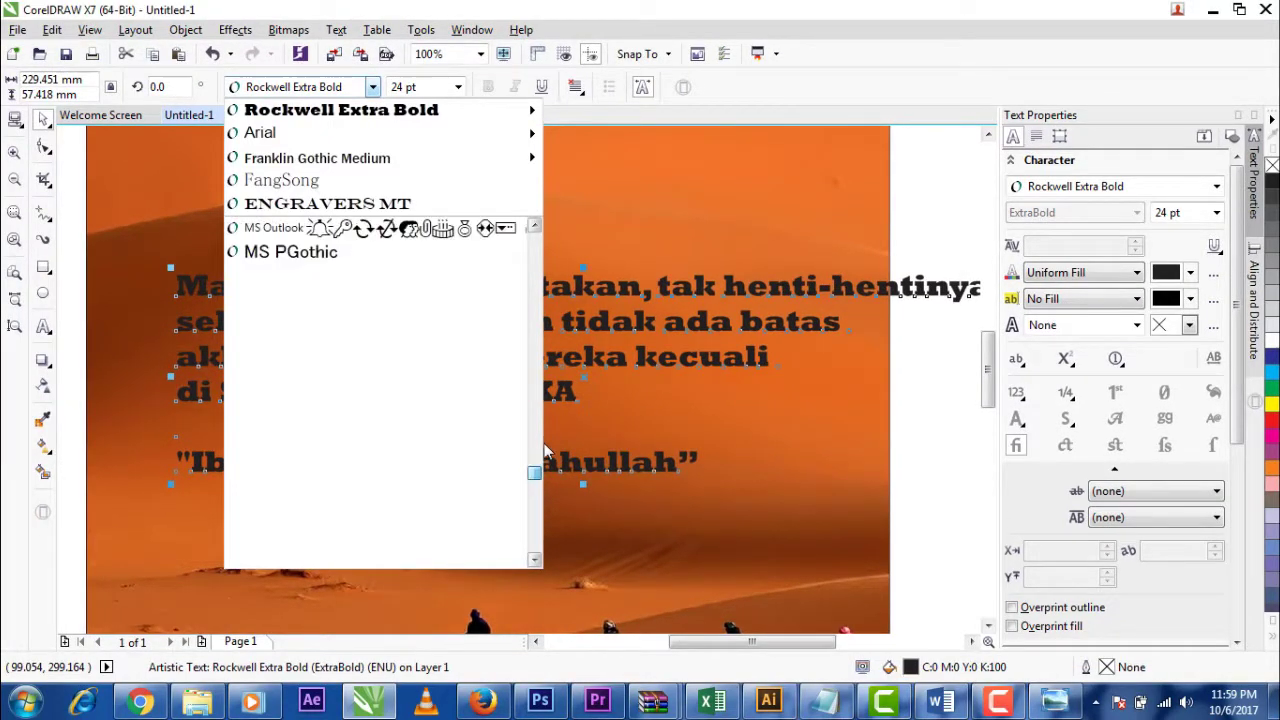
pyautogui.scroll(-5, 544, 455)
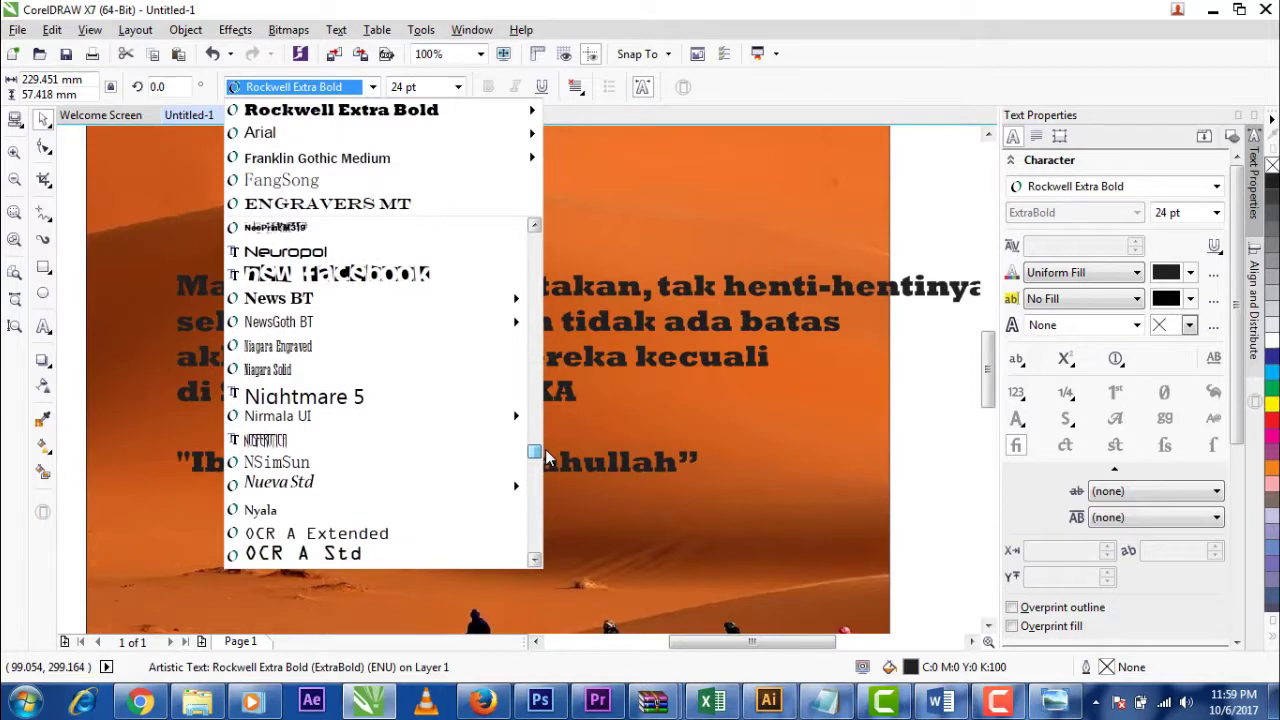
pyautogui.moveTo(546, 455); pyautogui.dragTo(545, 500)
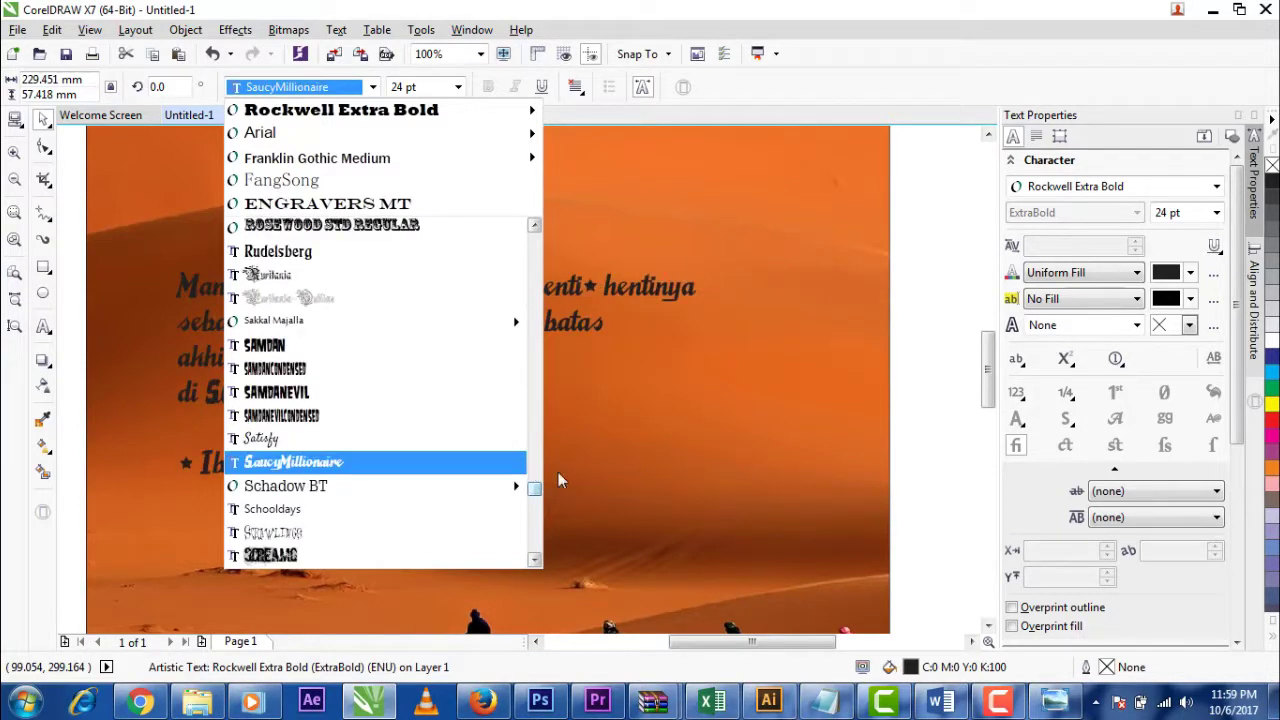
pyautogui.moveTo(537, 490); pyautogui.dragTo(537, 508)
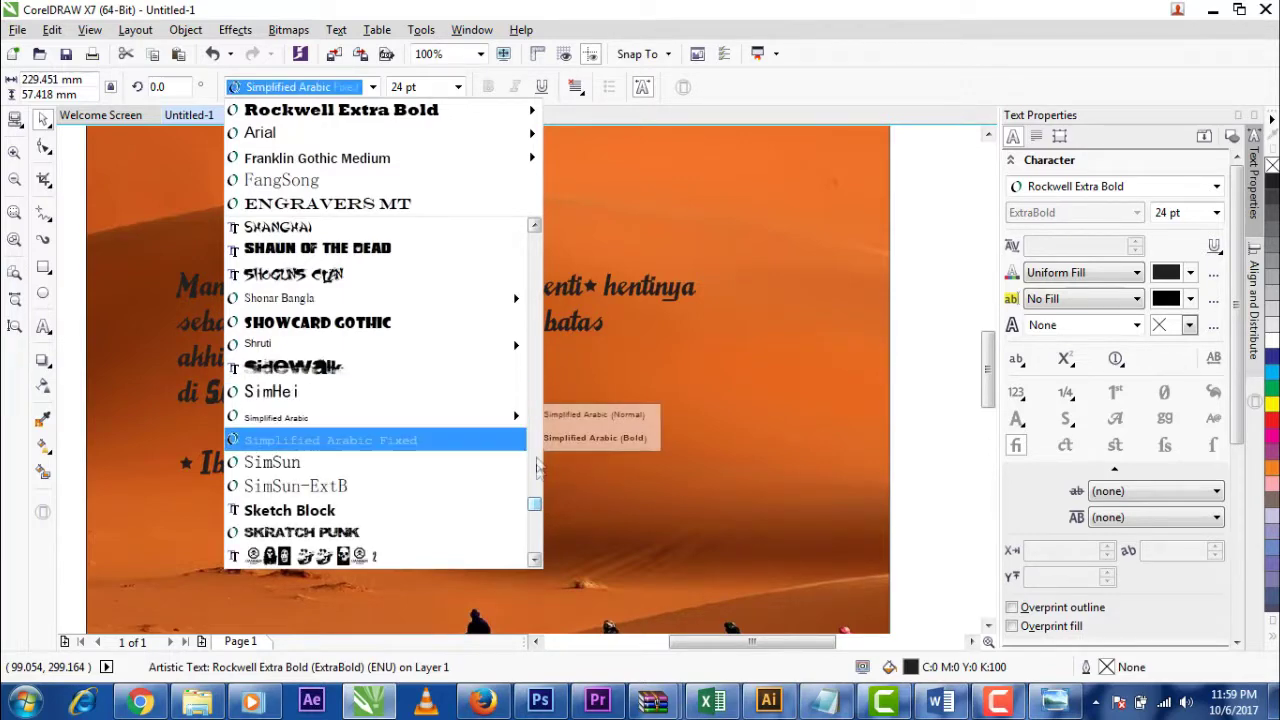
pyautogui.moveTo(544, 505); pyautogui.dragTo(531, 434)
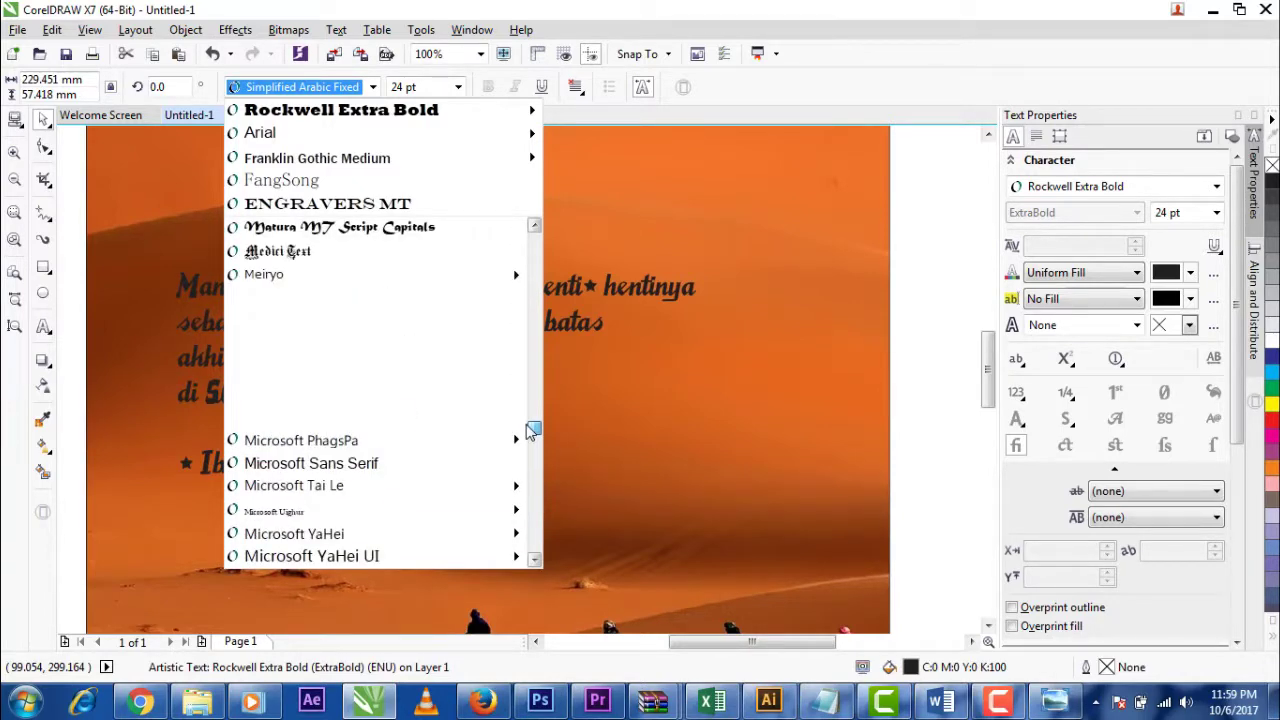
pyautogui.moveTo(533, 429); pyautogui.dragTo(535, 407)
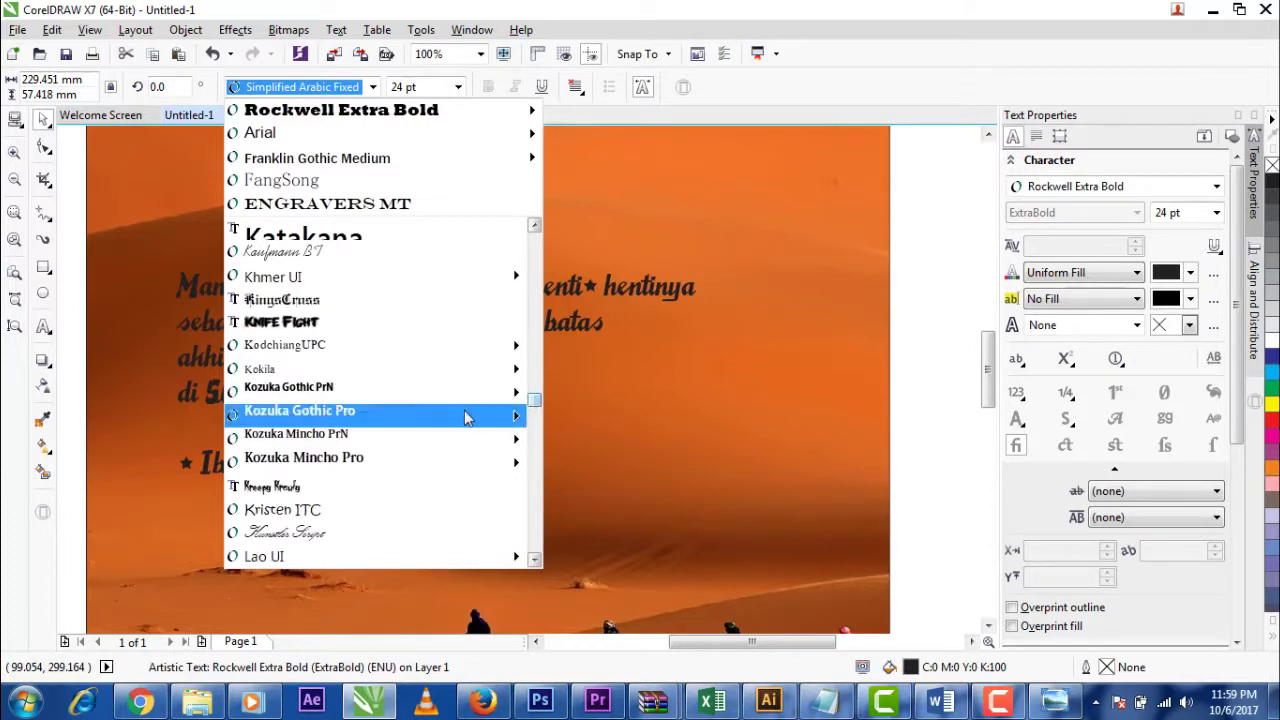
pyautogui.click(390, 458)
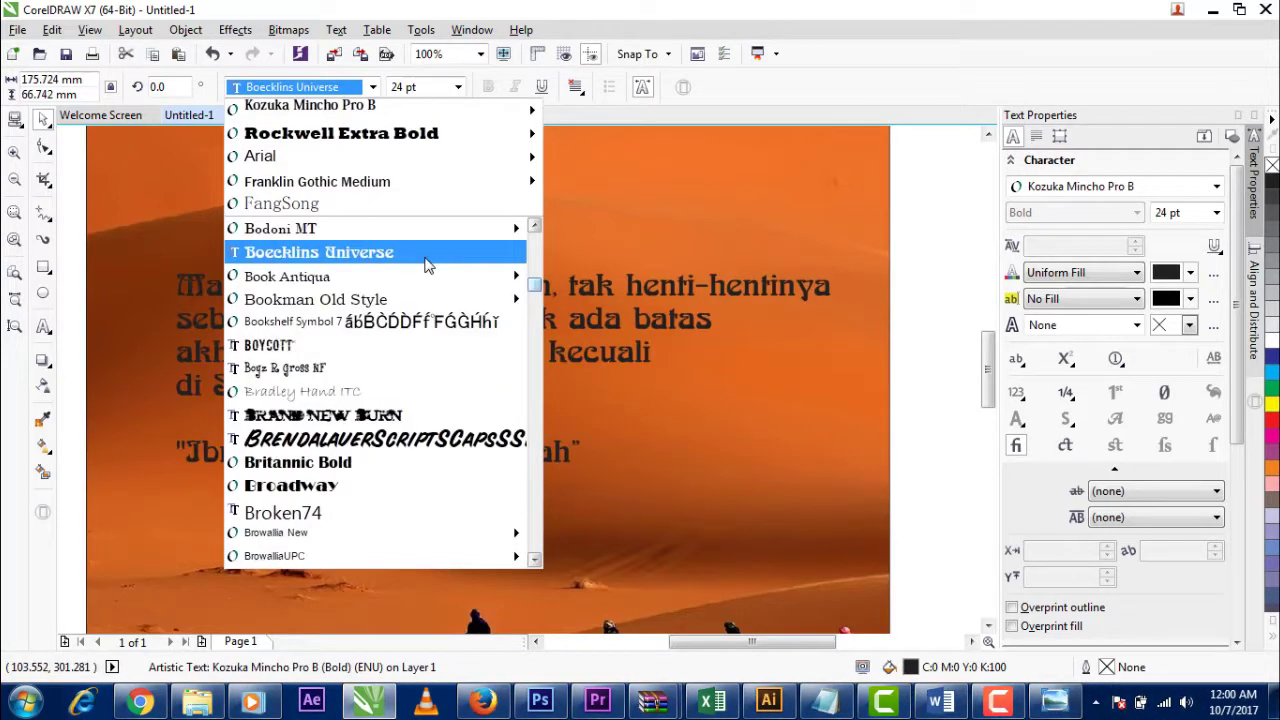
# Set the quote text's font to Bernard MT Condensed and enlarge the text proportionally to about 29 pt.
pyautogui.moveTo(538, 300)
pyautogui.scroll(4, 535, 287)
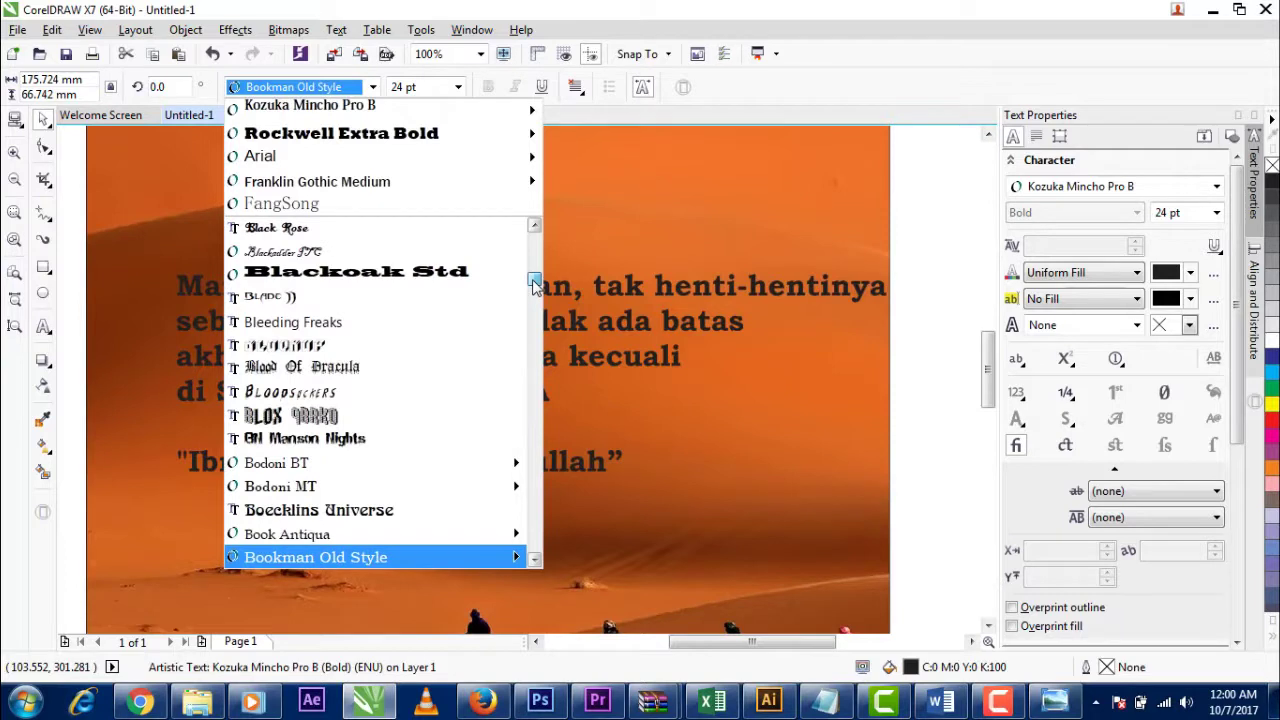
pyautogui.scroll(1, 535, 287)
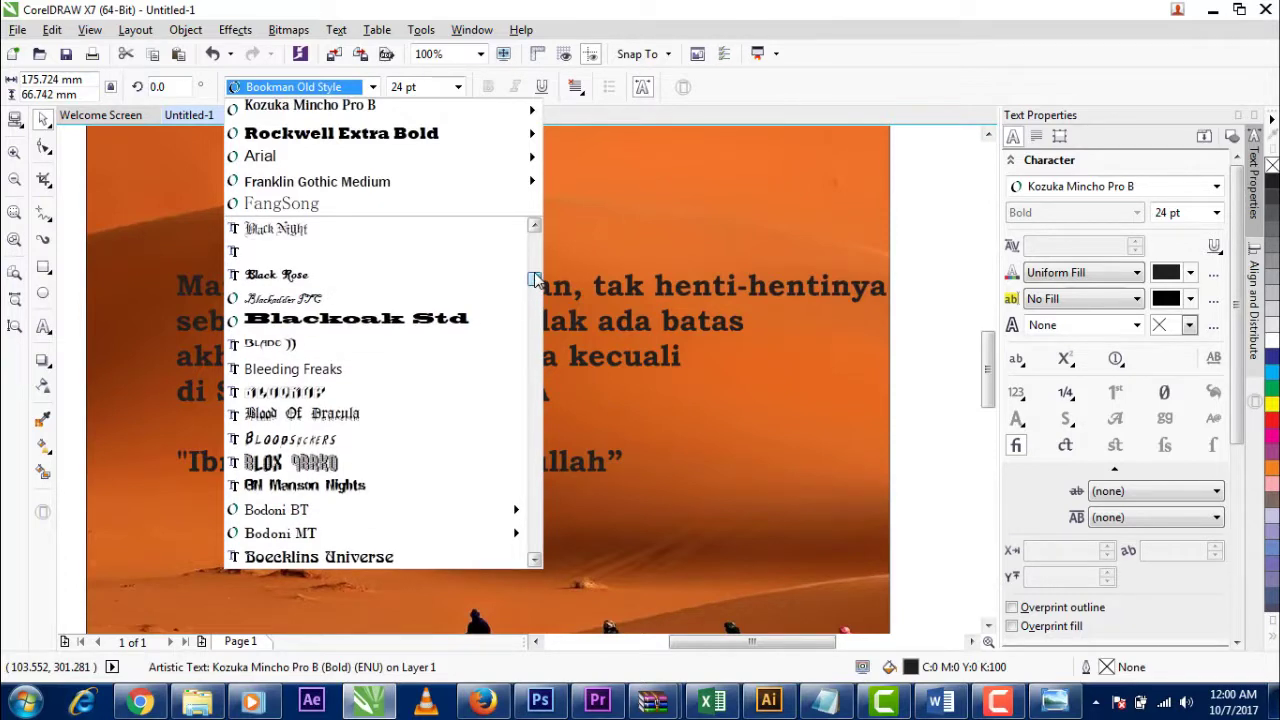
pyautogui.scroll(5, 535, 280)
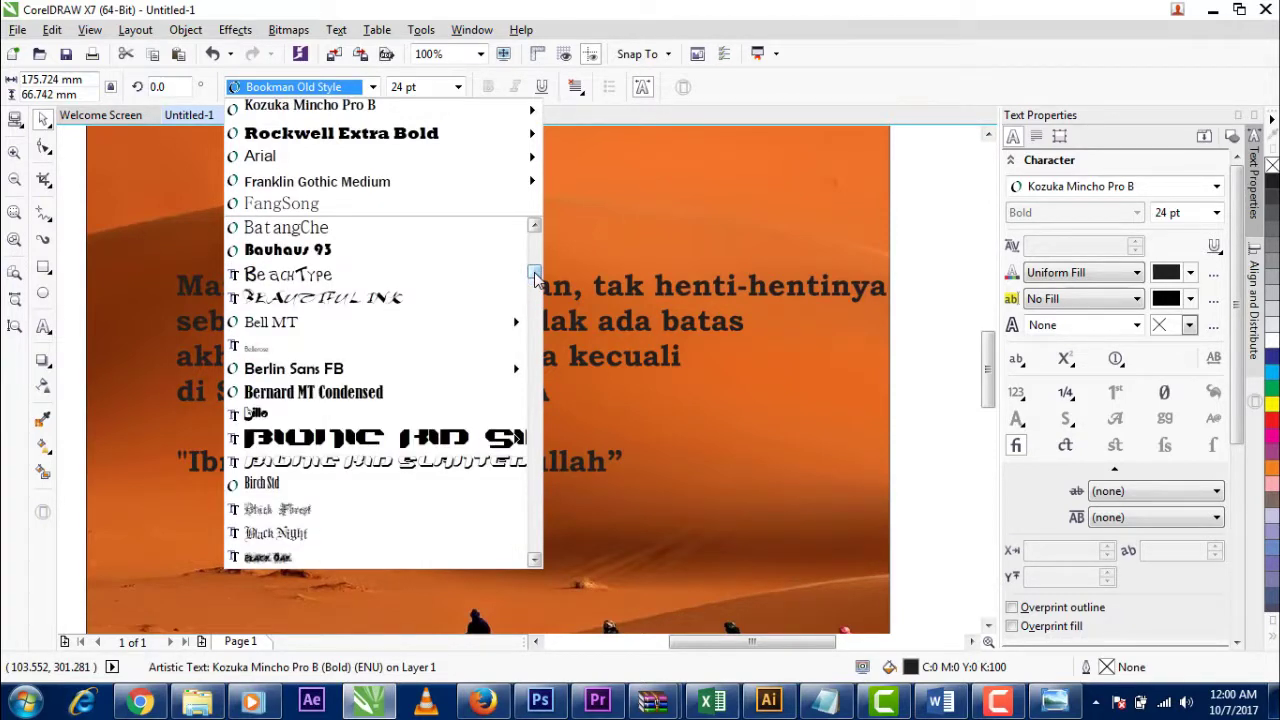
pyautogui.click(394, 395)
pyautogui.click(43, 118)
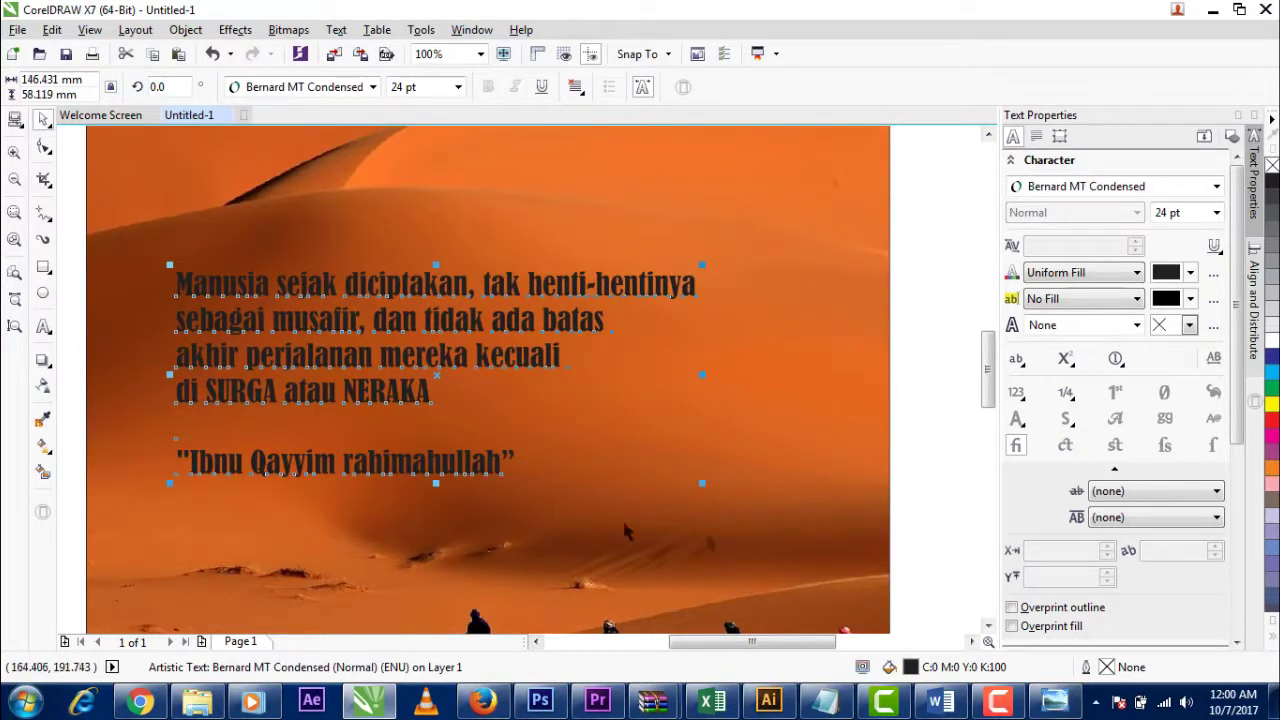
pyautogui.moveTo(702, 484); pyautogui.dragTo(812, 527)
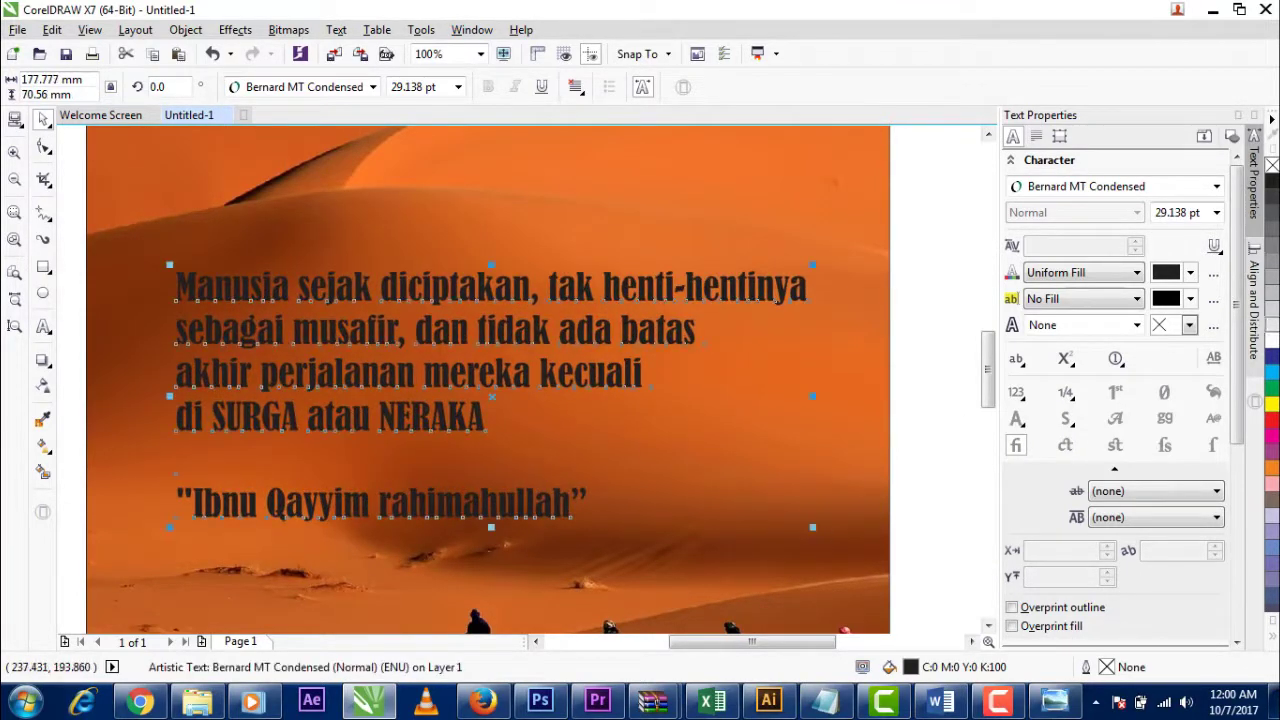
# Try a white hairline outline with an 80% black fill on the quote text.
pyautogui.rightClick(1272, 345)
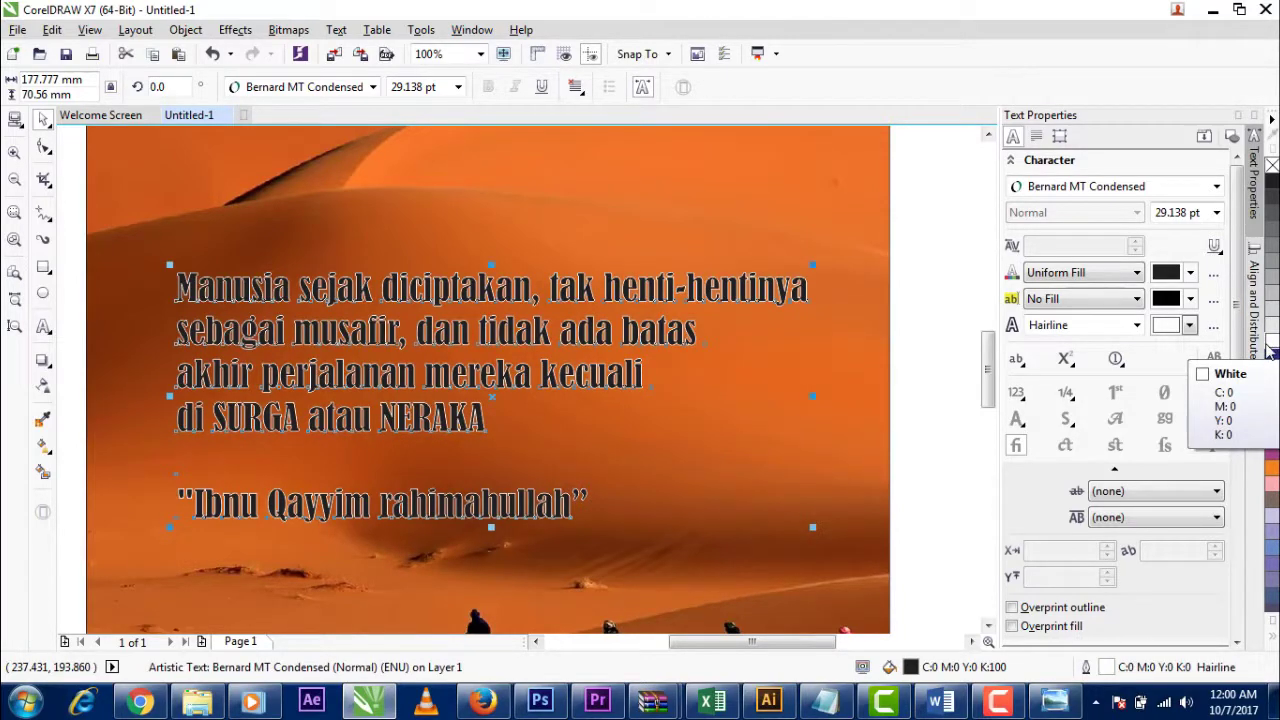
pyautogui.click(1272, 220)
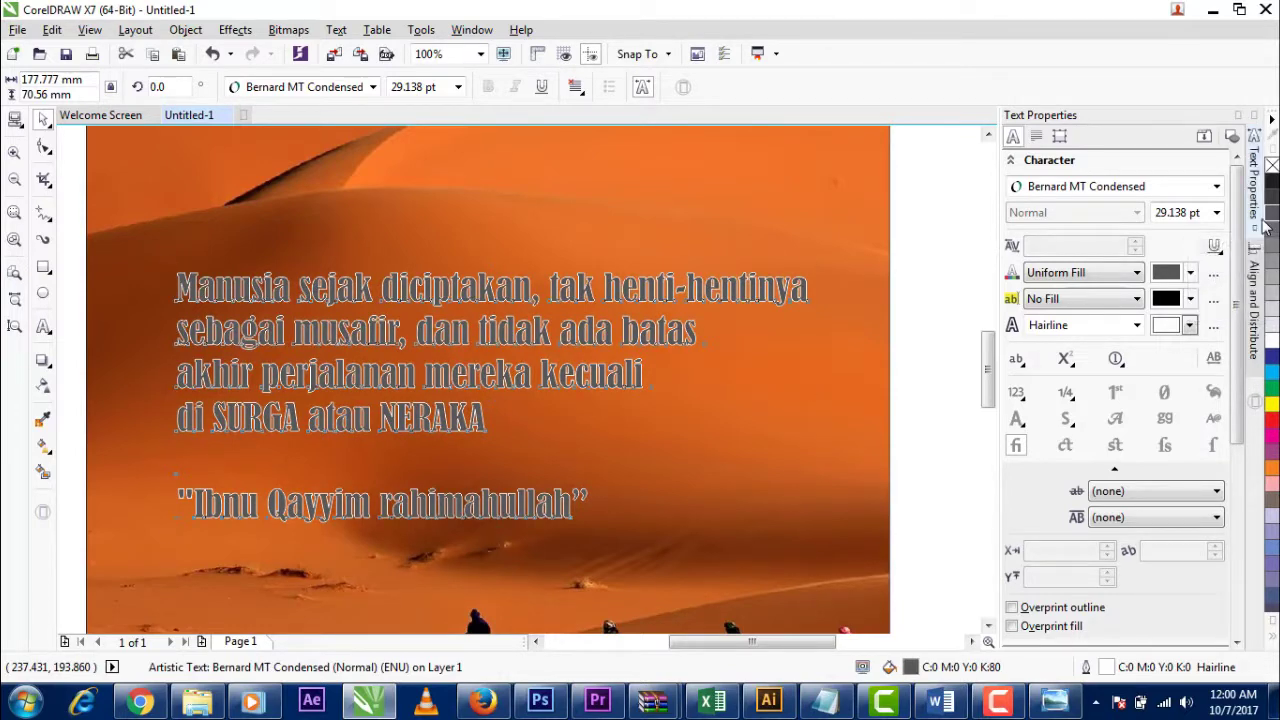
pyautogui.click(1272, 182)
pyautogui.rightClick(1272, 165)
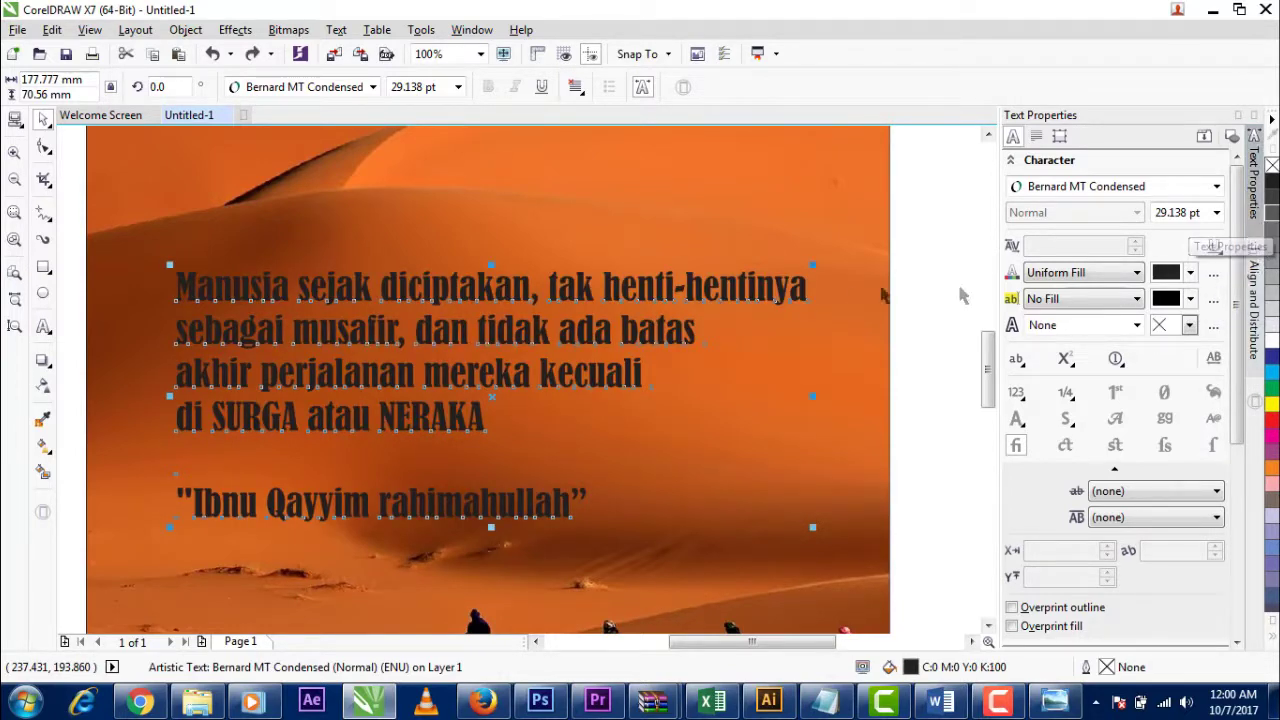
# Give the quote text a white outline, trying a width of 10 px before 5 px, and deselect it.
pyautogui.click(50, 225)
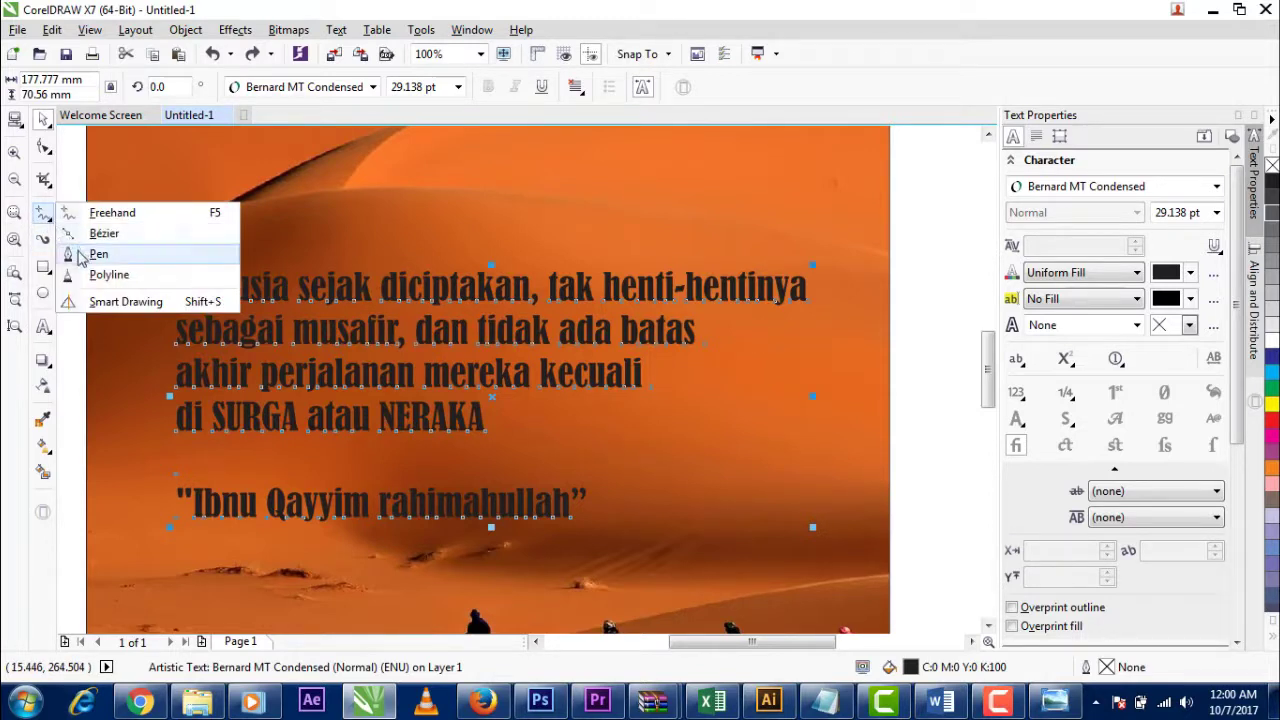
pyautogui.click(70, 252)
pyautogui.click(367, 87)
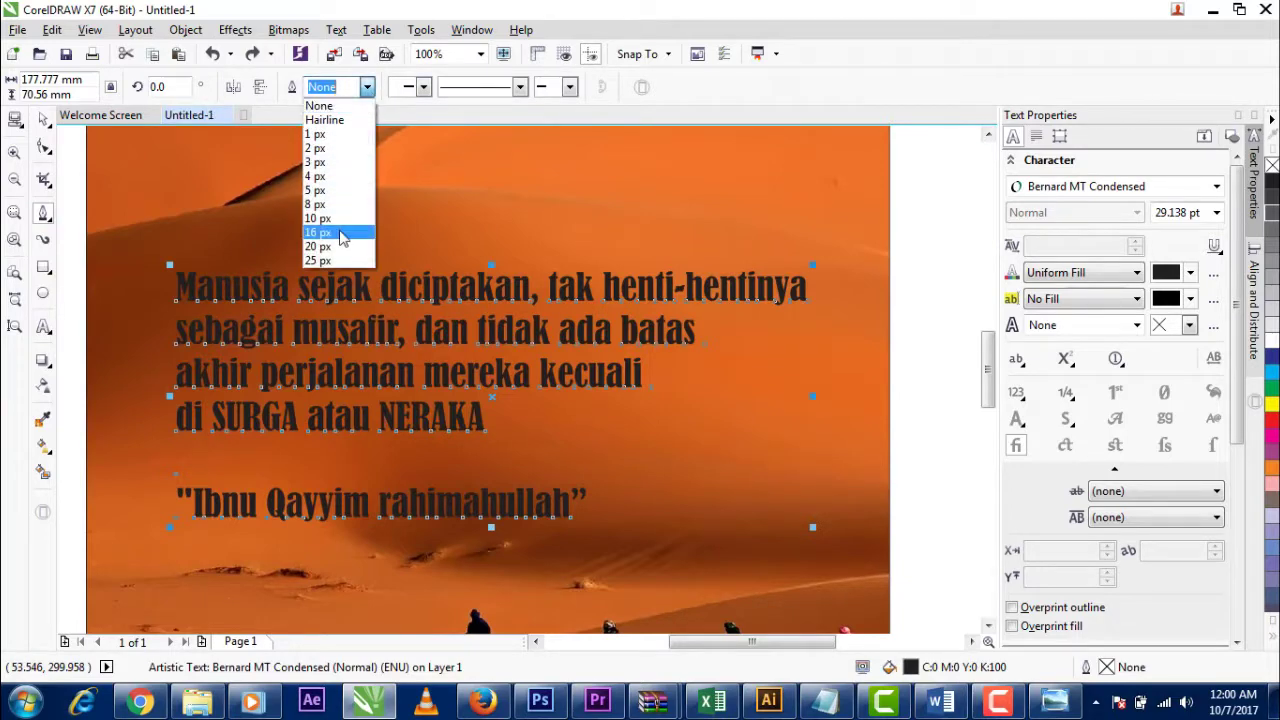
pyautogui.click(335, 229)
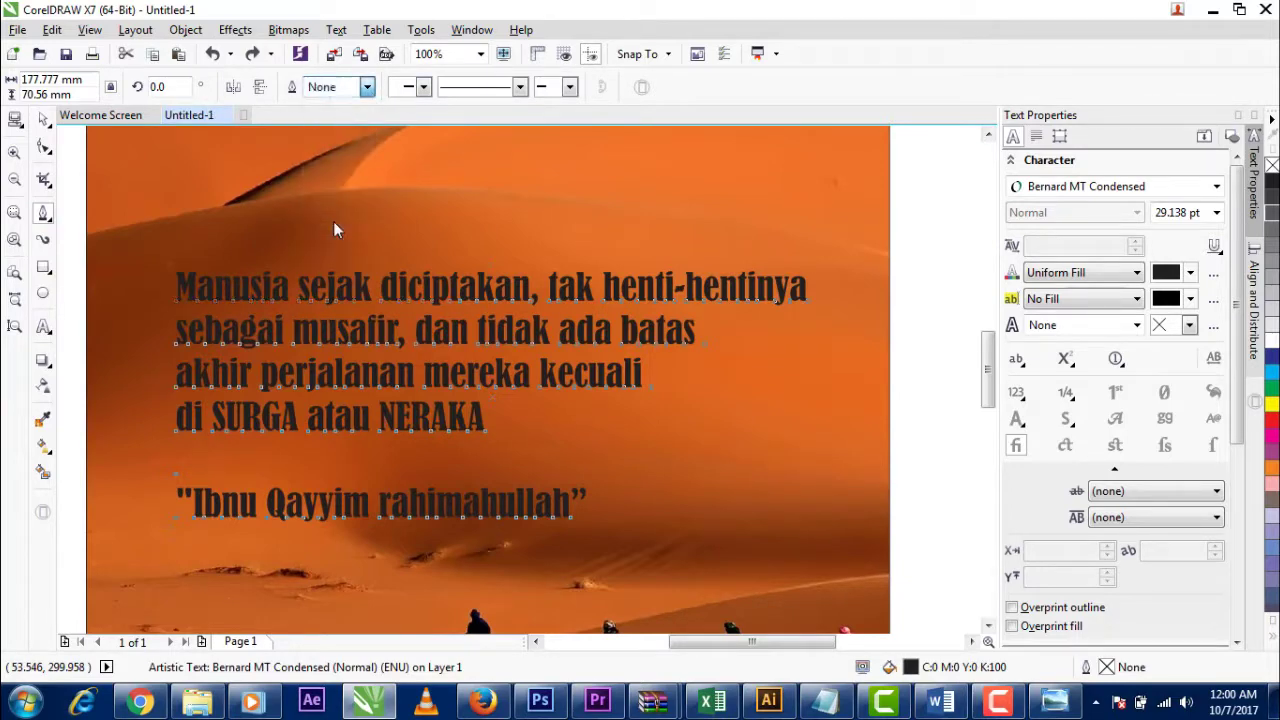
pyautogui.rightClick(1271, 345)
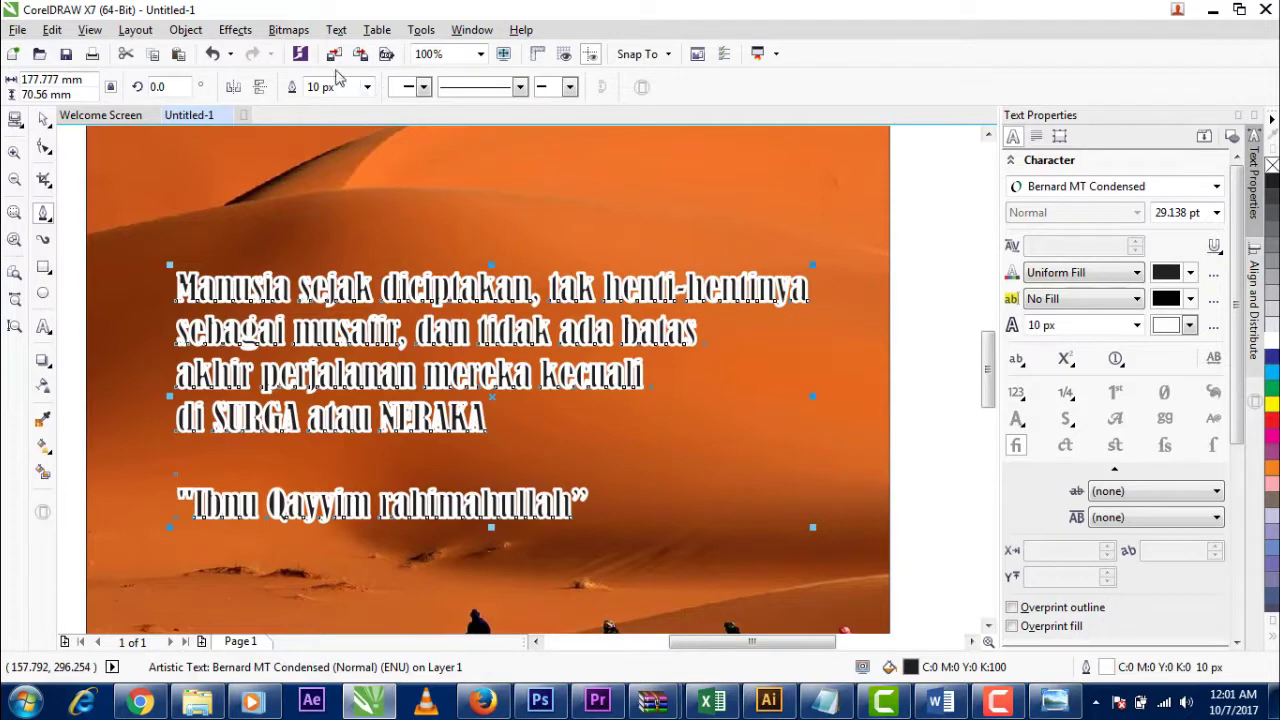
pyautogui.click(367, 87)
pyautogui.click(320, 185)
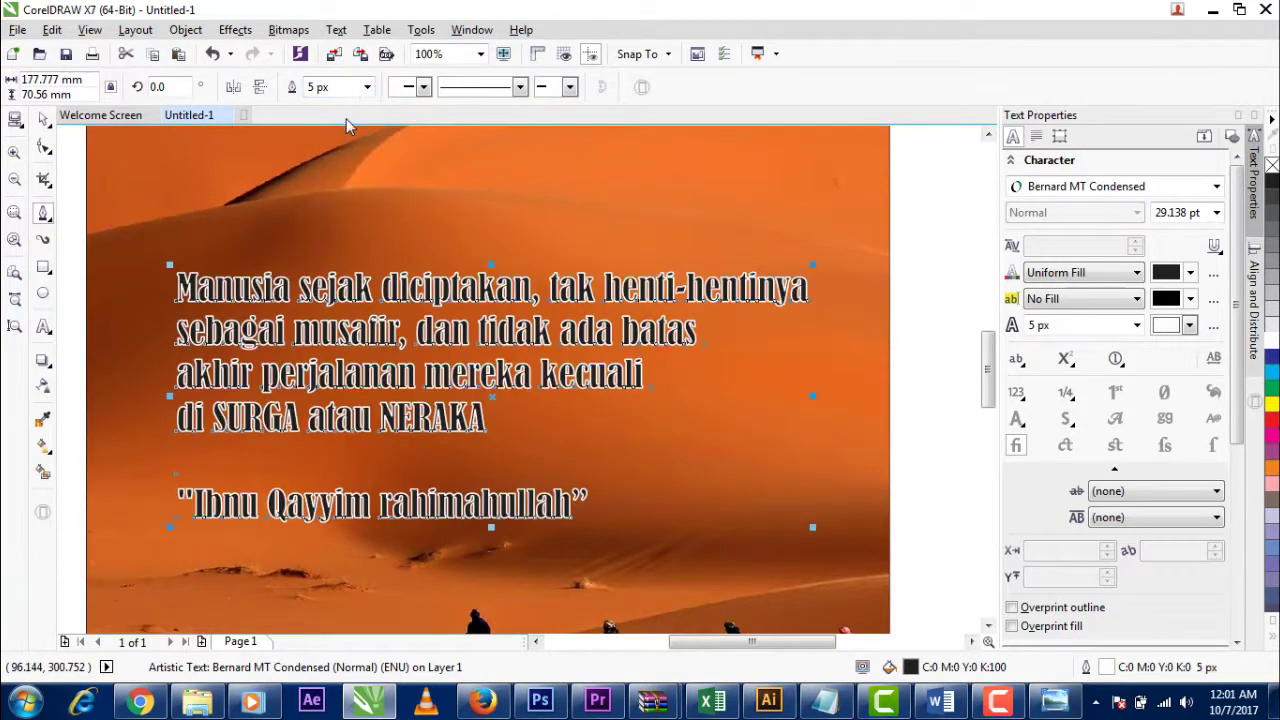
pyautogui.click(43, 119)
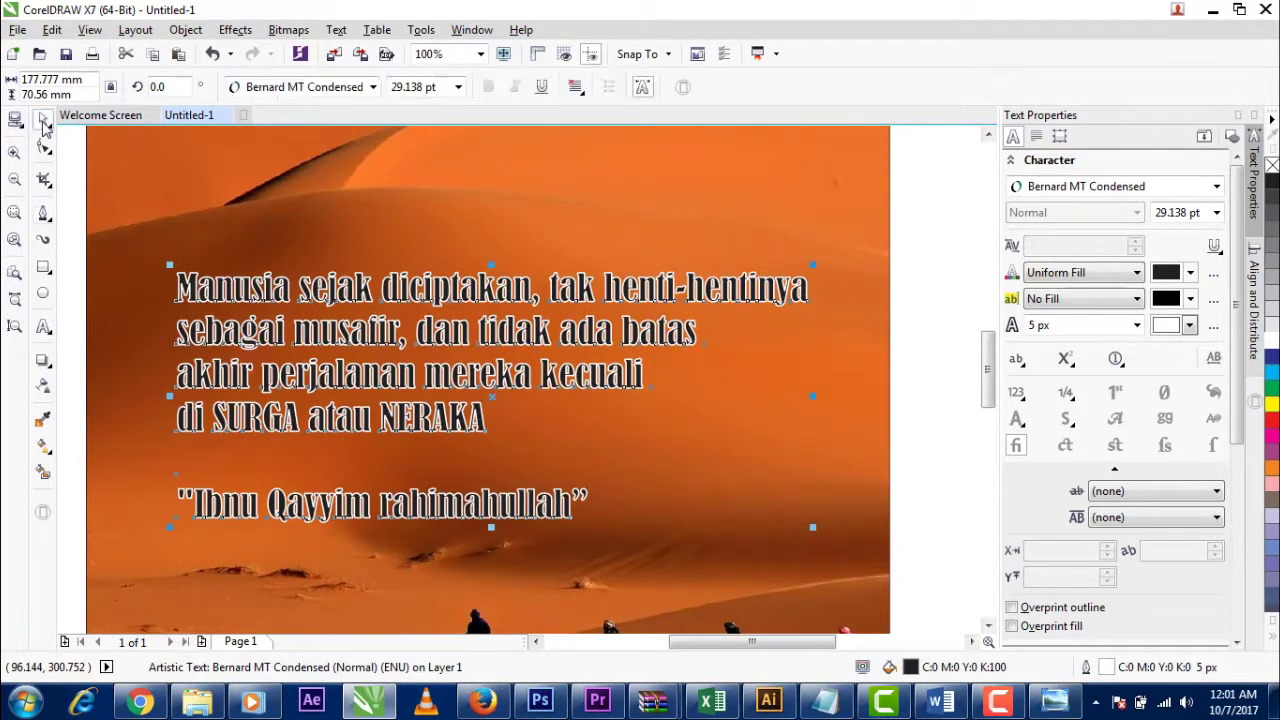
pyautogui.click(971, 320)
pyautogui.scroll(-2, 891, 363)
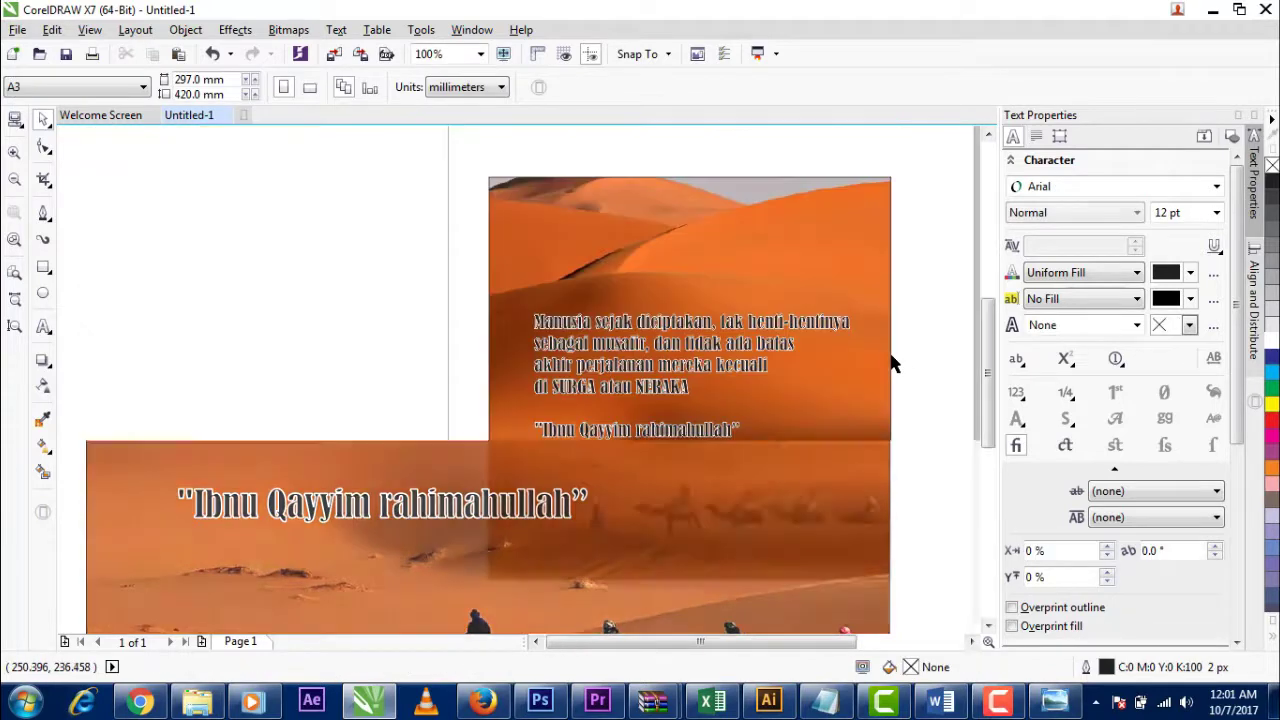
pyautogui.scroll(2, 944, 411)
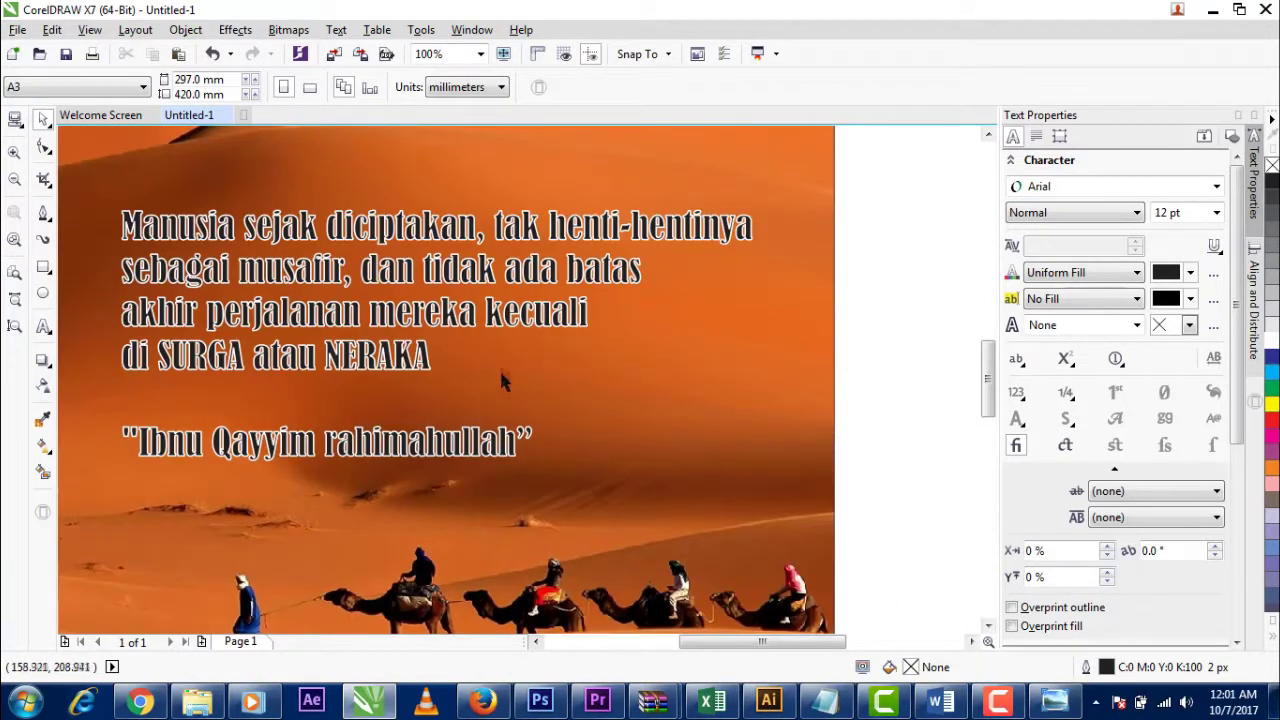
# Thin the quote text's outline, trying 2 px and 3 px before settling on 4 px, and deselect it.
pyautogui.click(497, 318)
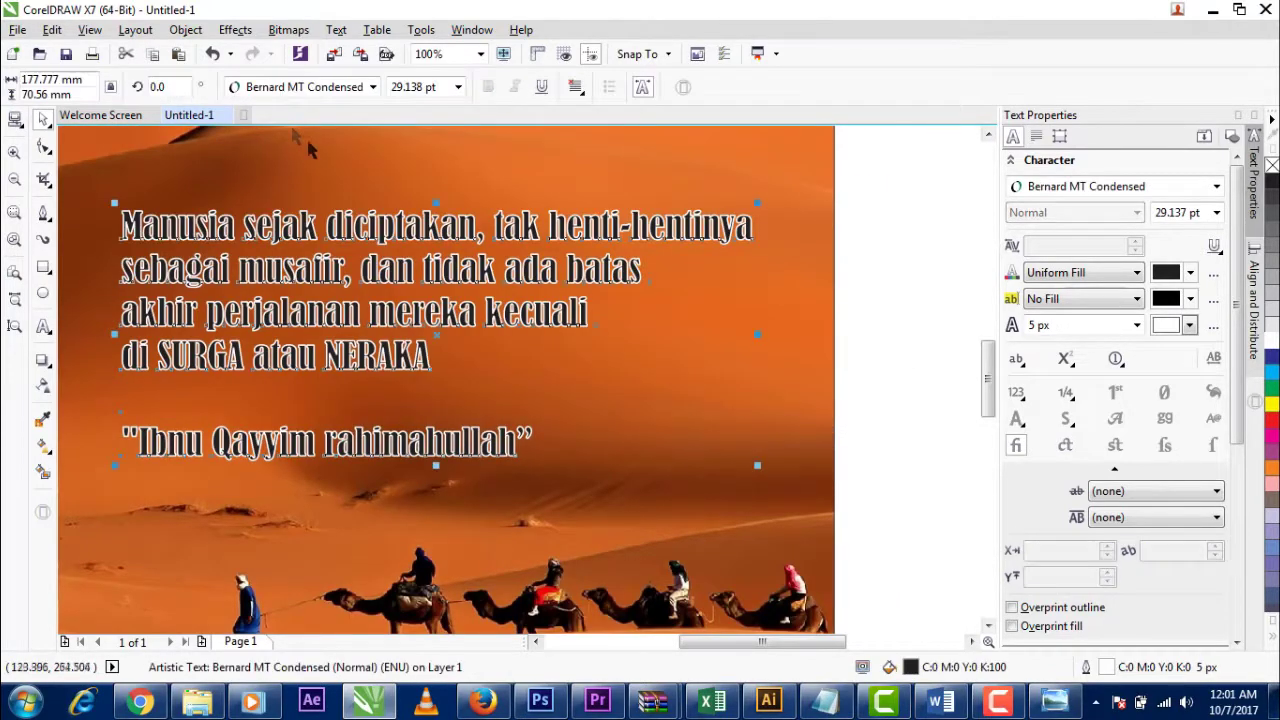
pyautogui.click(43, 212)
pyautogui.click(366, 87)
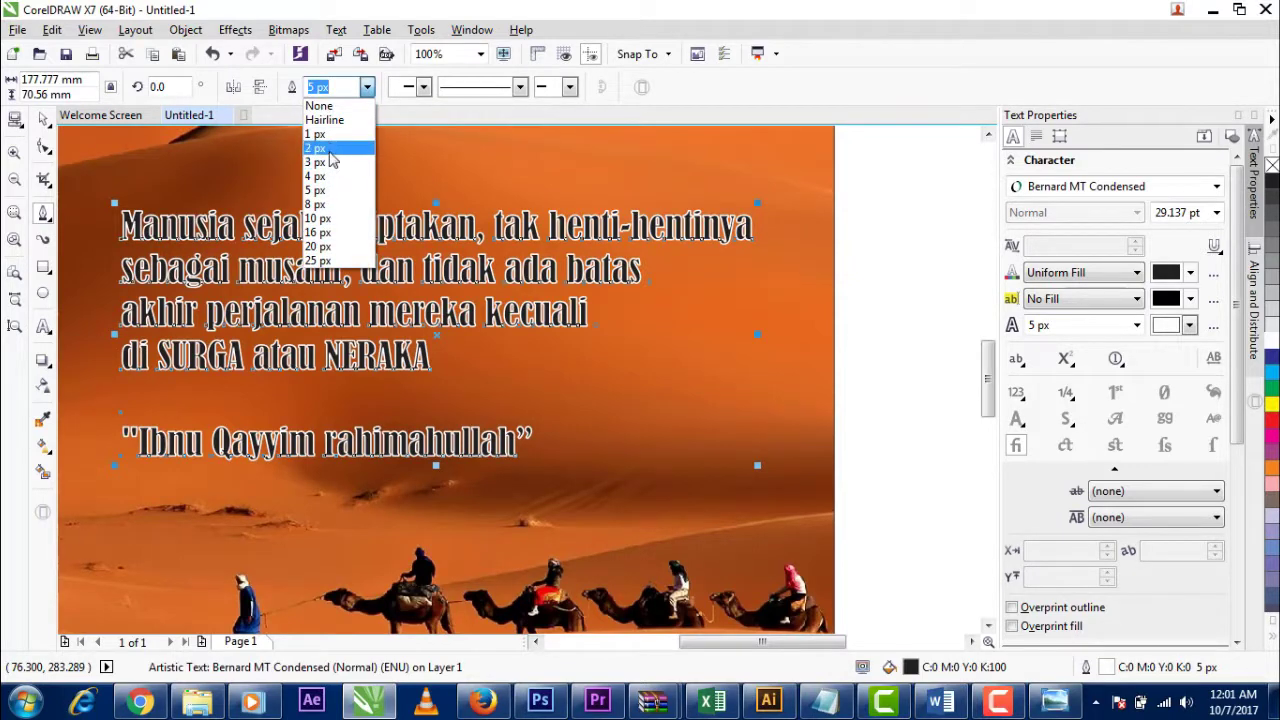
pyautogui.click(328, 156)
pyautogui.click(367, 87)
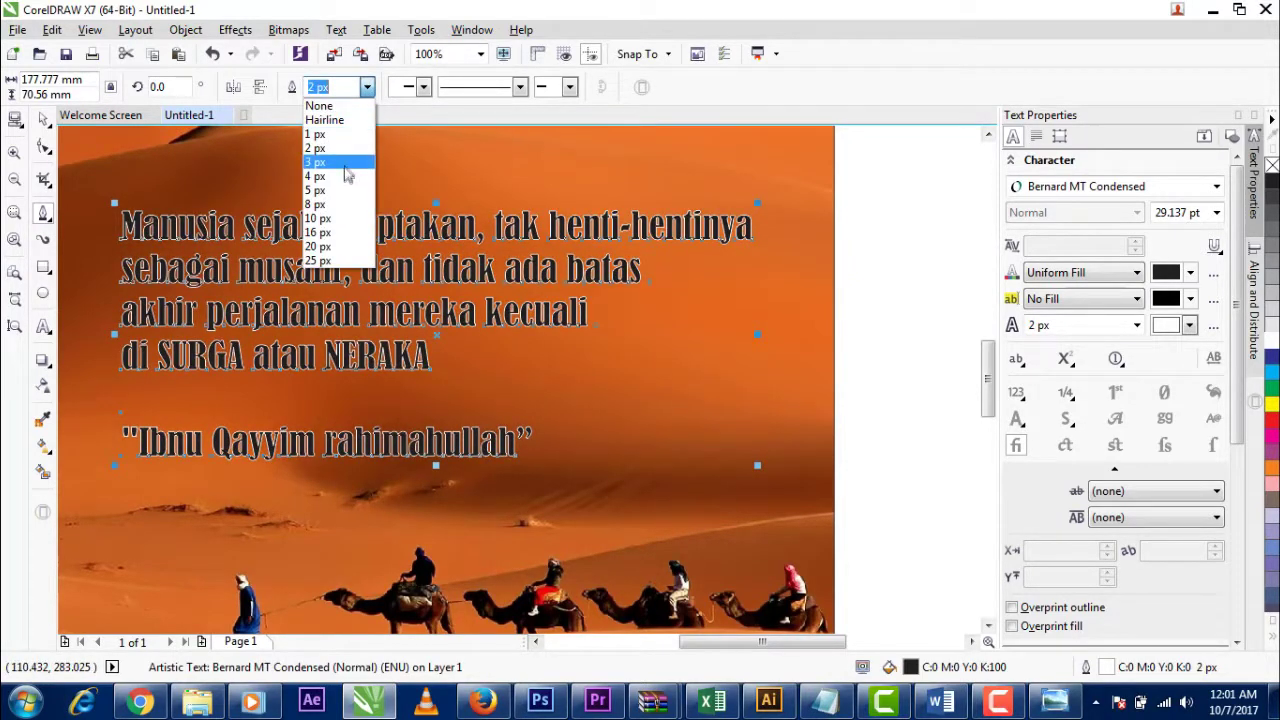
pyautogui.click(344, 168)
pyautogui.click(367, 87)
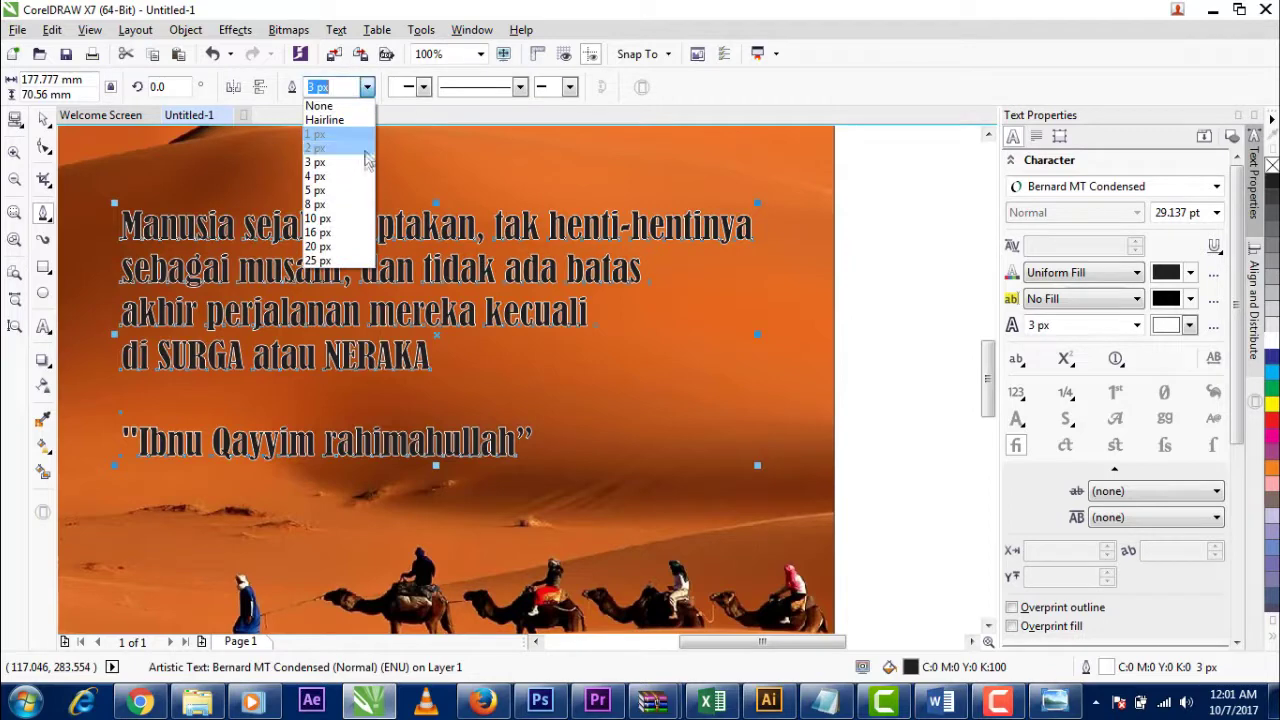
pyautogui.click(361, 176)
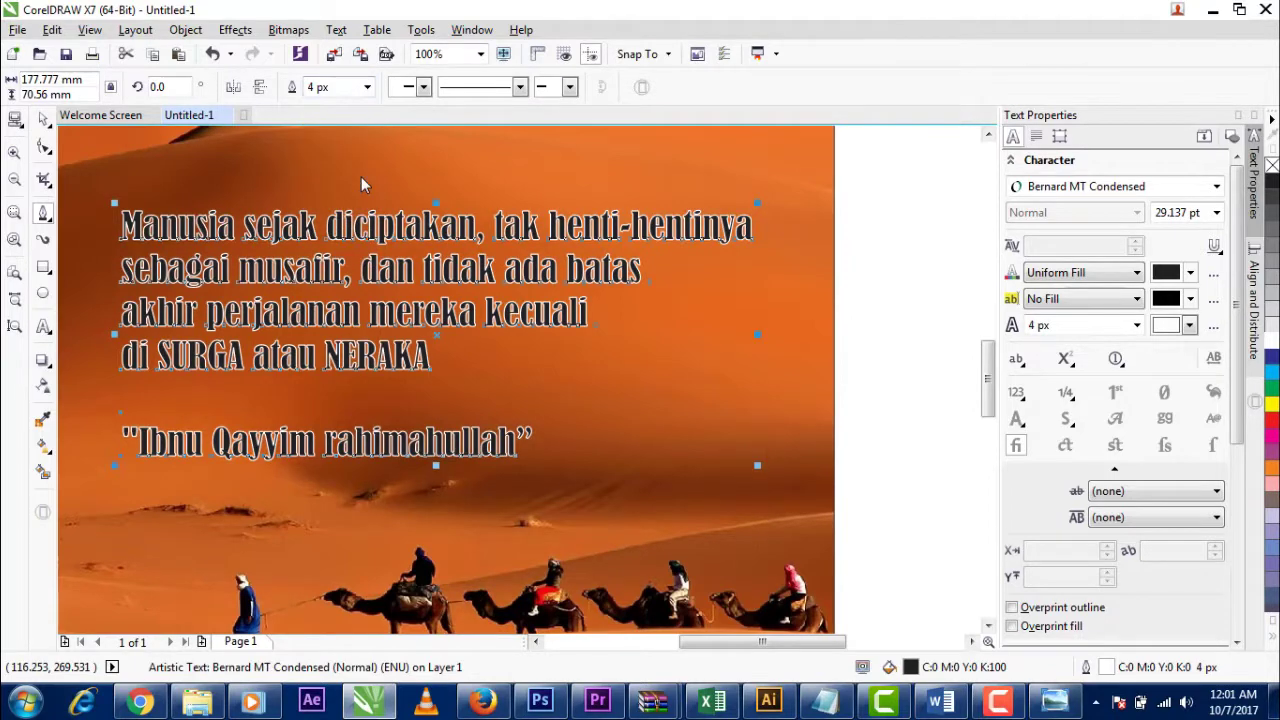
pyautogui.click(43, 119)
pyautogui.click(876, 258)
pyautogui.scroll(-1, 876, 258)
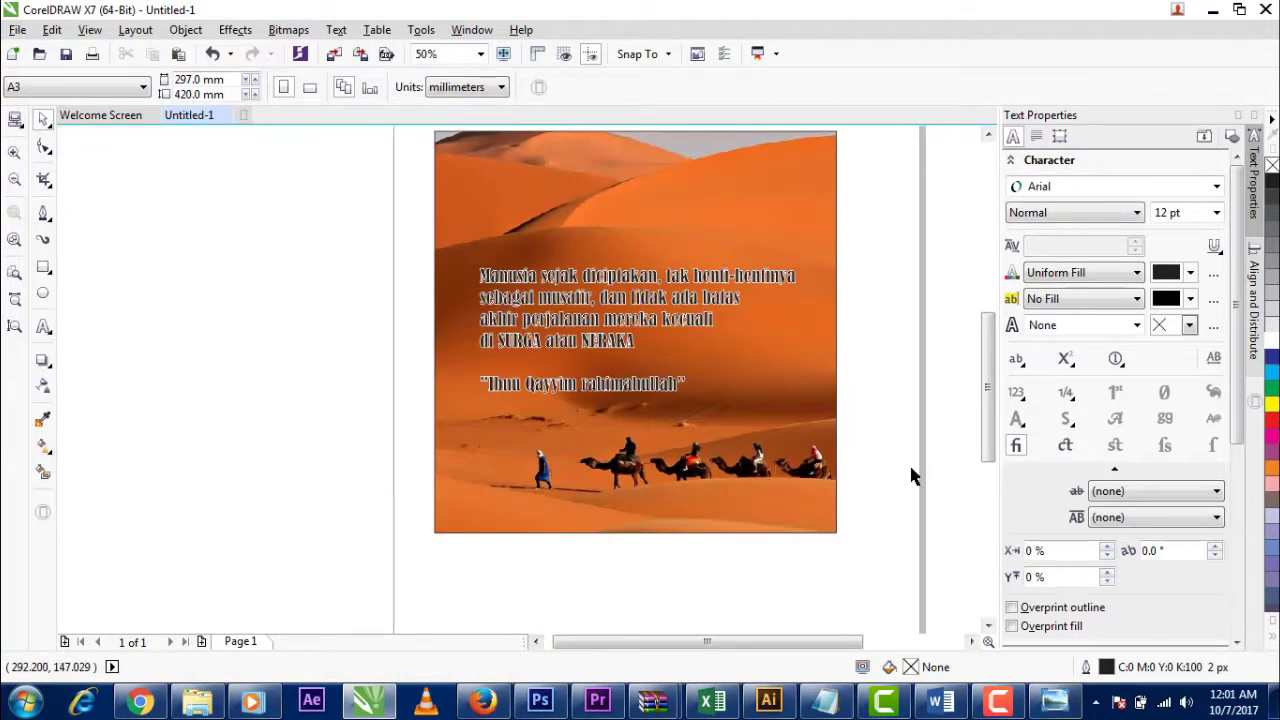
# Try a uniform transparency of 37 on the PowerClip rectangle that holds the desert photo.
pyautogui.click(822, 430)
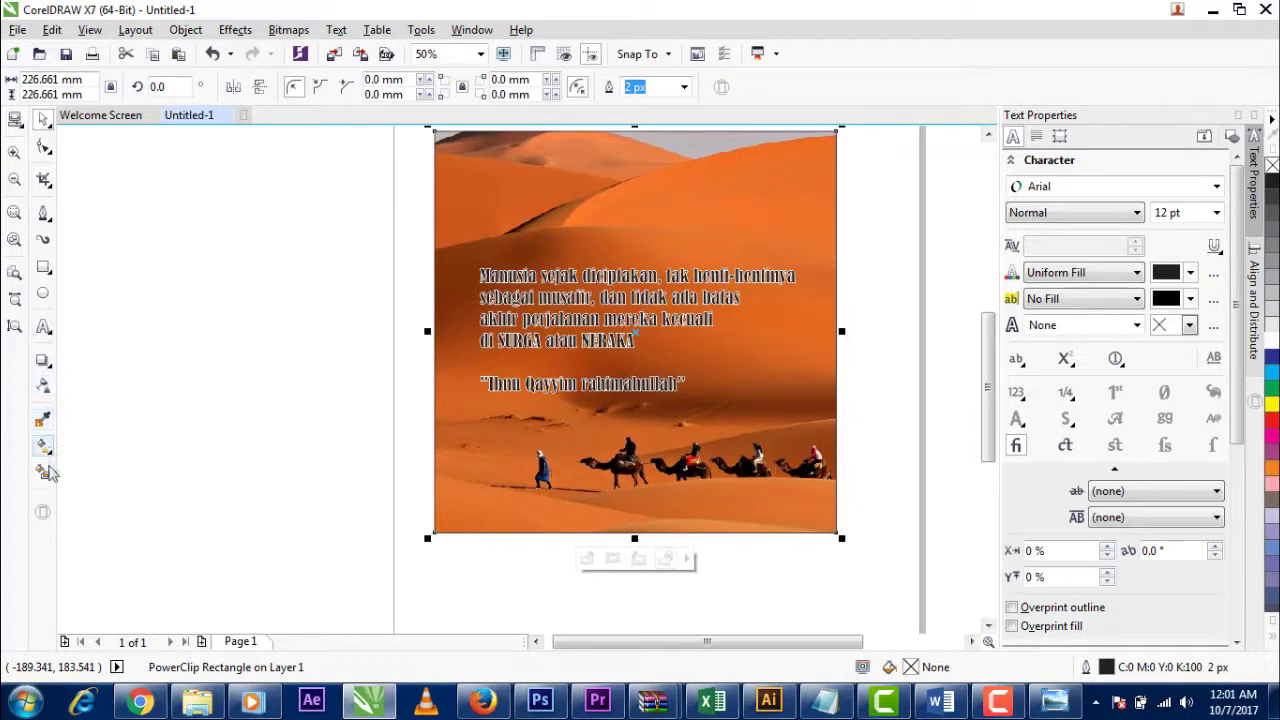
pyautogui.click(43, 389)
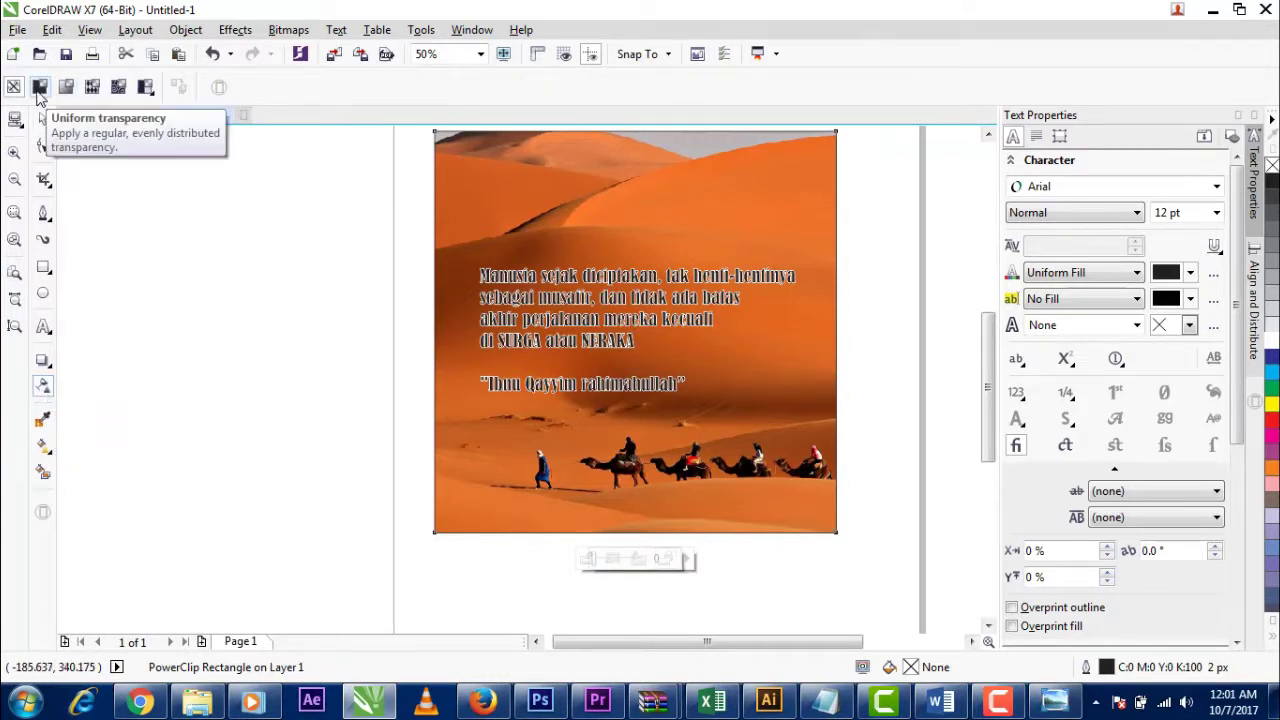
pyautogui.click(590, 563)
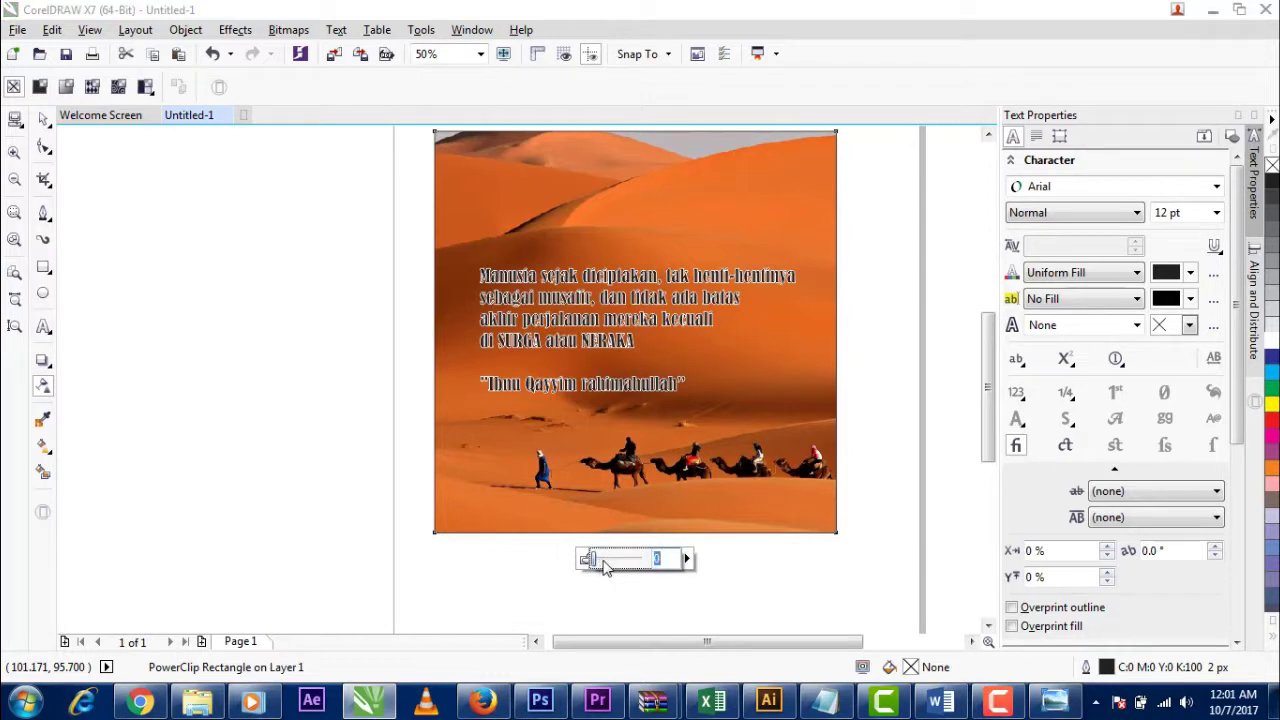
pyautogui.moveTo(604, 565); pyautogui.dragTo(606, 565)
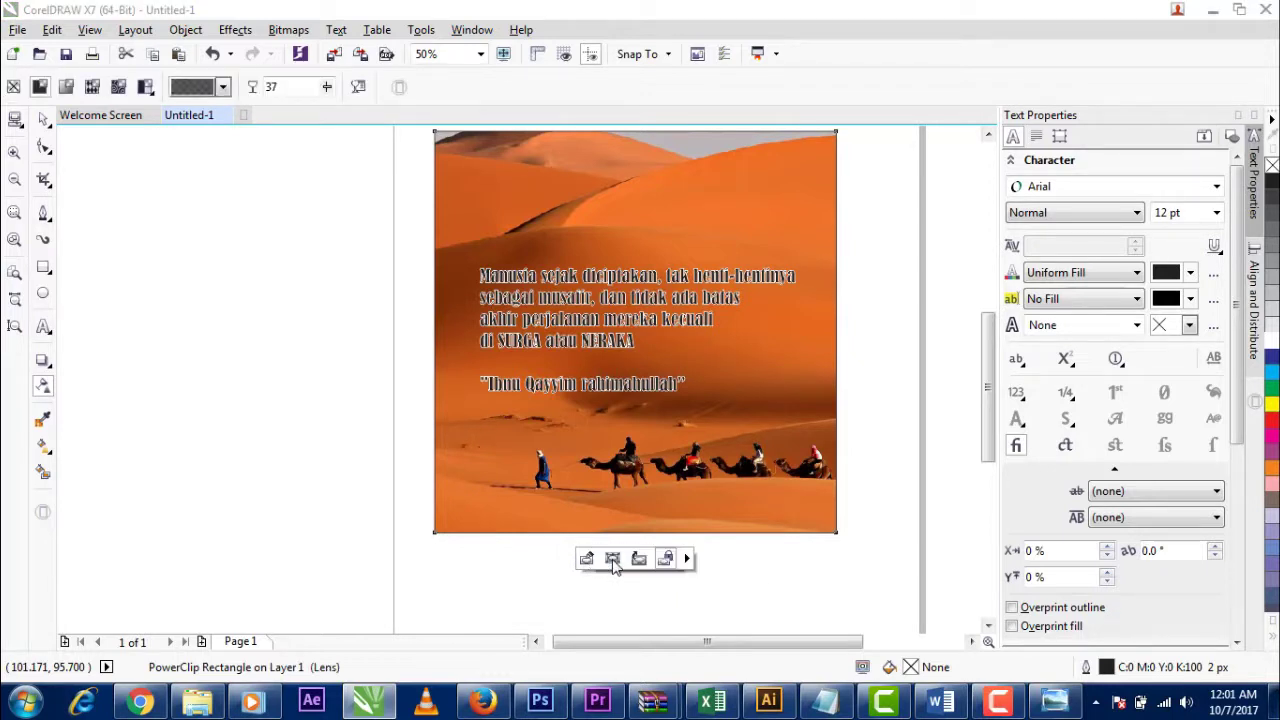
# Select the photo inside the PowerClip rectangle, set its uniform transparency to 19 and deselect it.
pyautogui.click(638, 558)
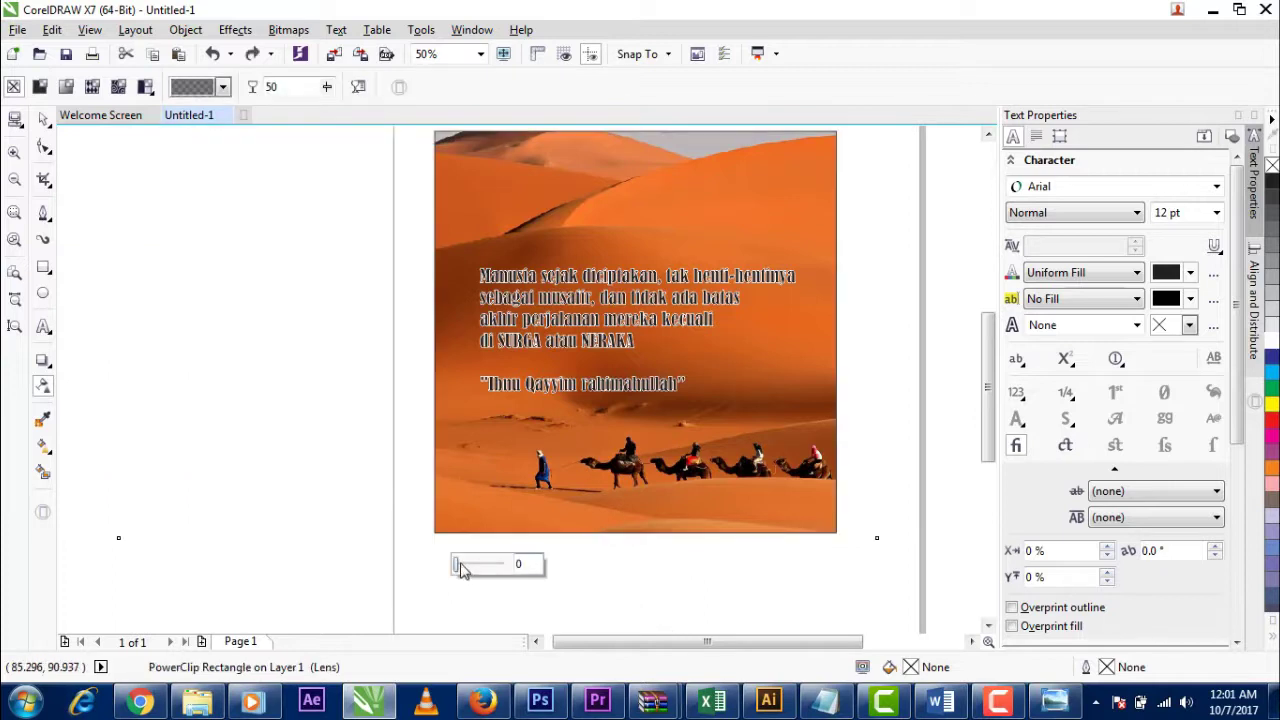
pyautogui.moveTo(460, 568); pyautogui.dragTo(474, 568)
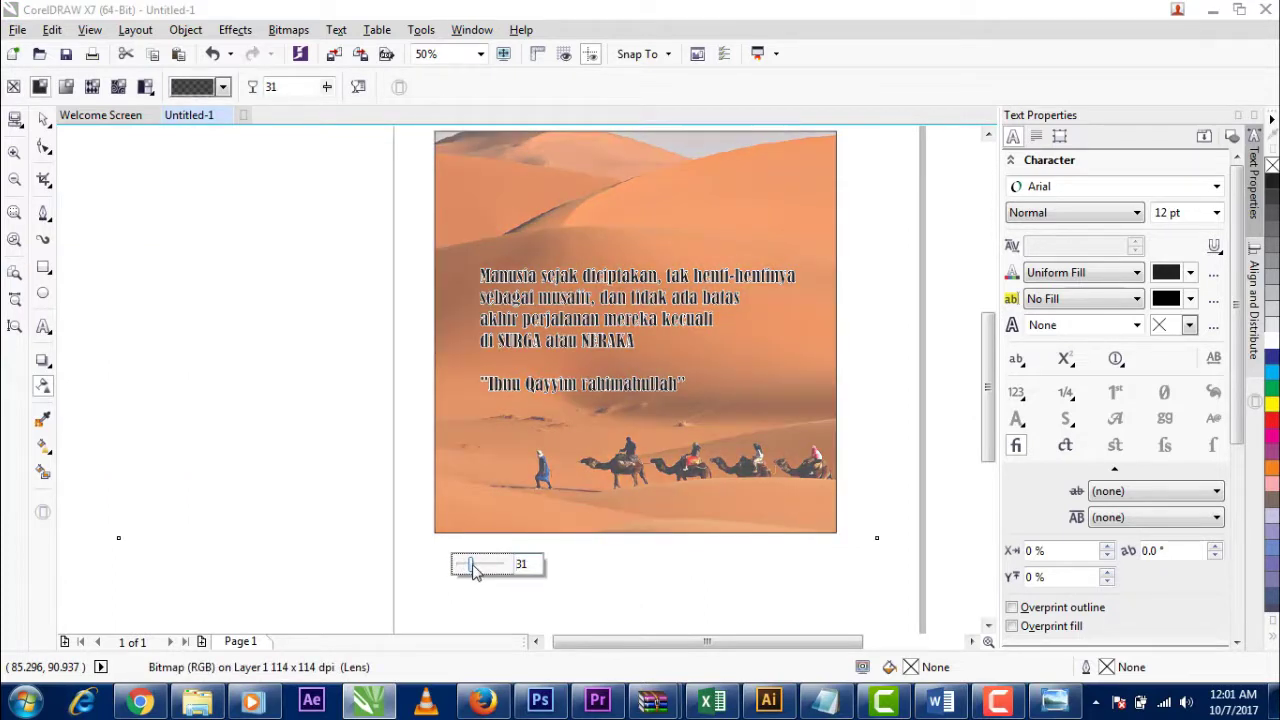
pyautogui.moveTo(474, 568); pyautogui.dragTo(466, 572)
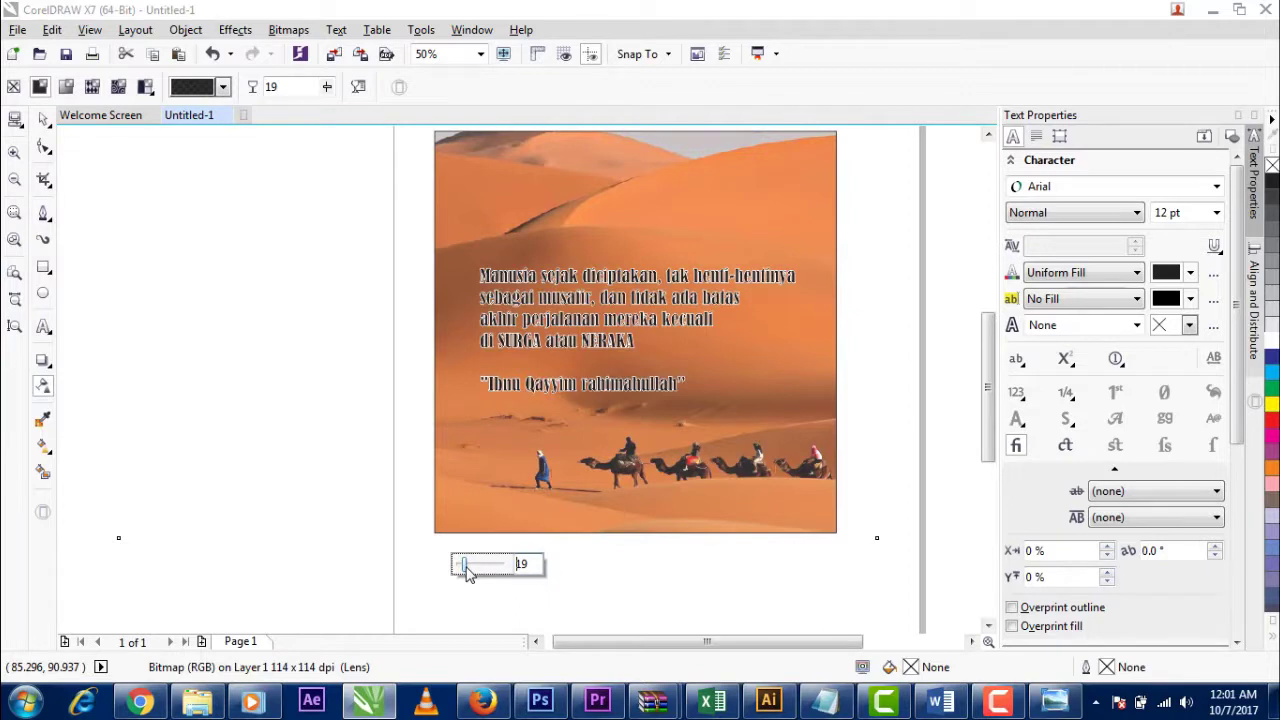
pyautogui.click(43, 119)
pyautogui.click(271, 309)
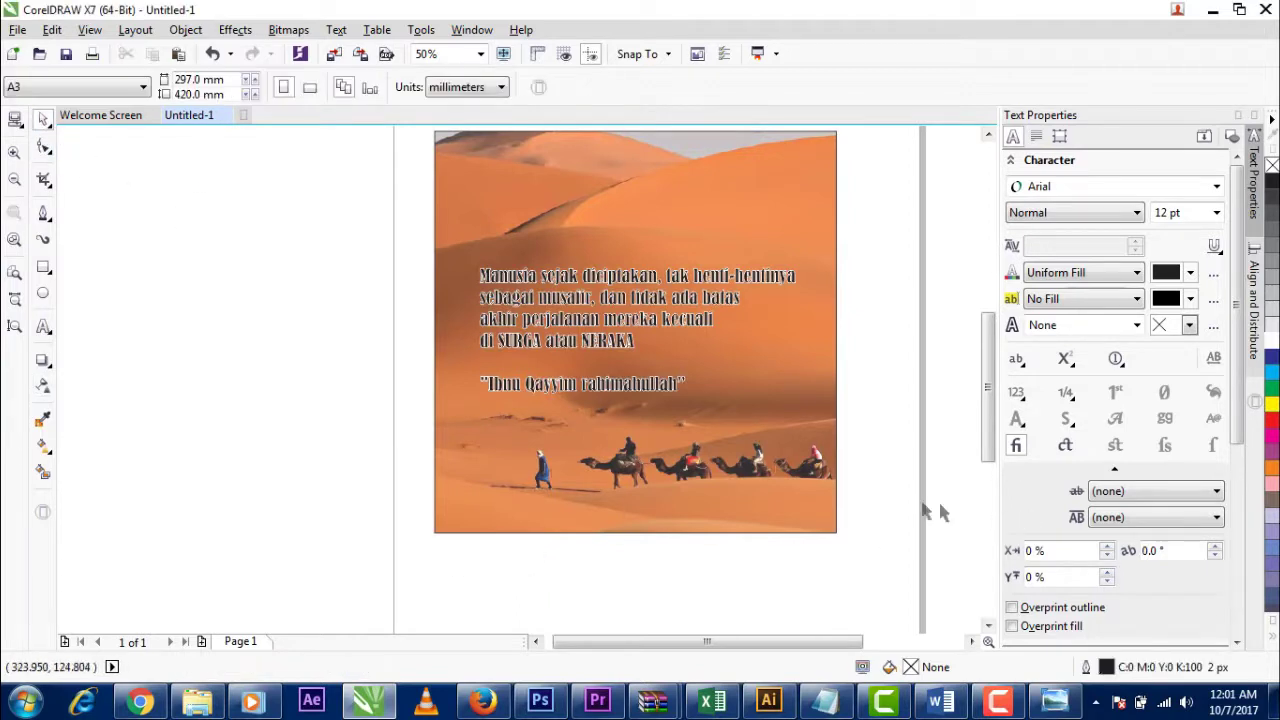
# Move the quote text slightly to the left over the desert photo and deselect it.
pyautogui.moveTo(670, 312); pyautogui.dragTo(651, 311)
pyautogui.keyDown('ctrl'); pyautogui.click(664, 312); pyautogui.keyUp('ctrl')
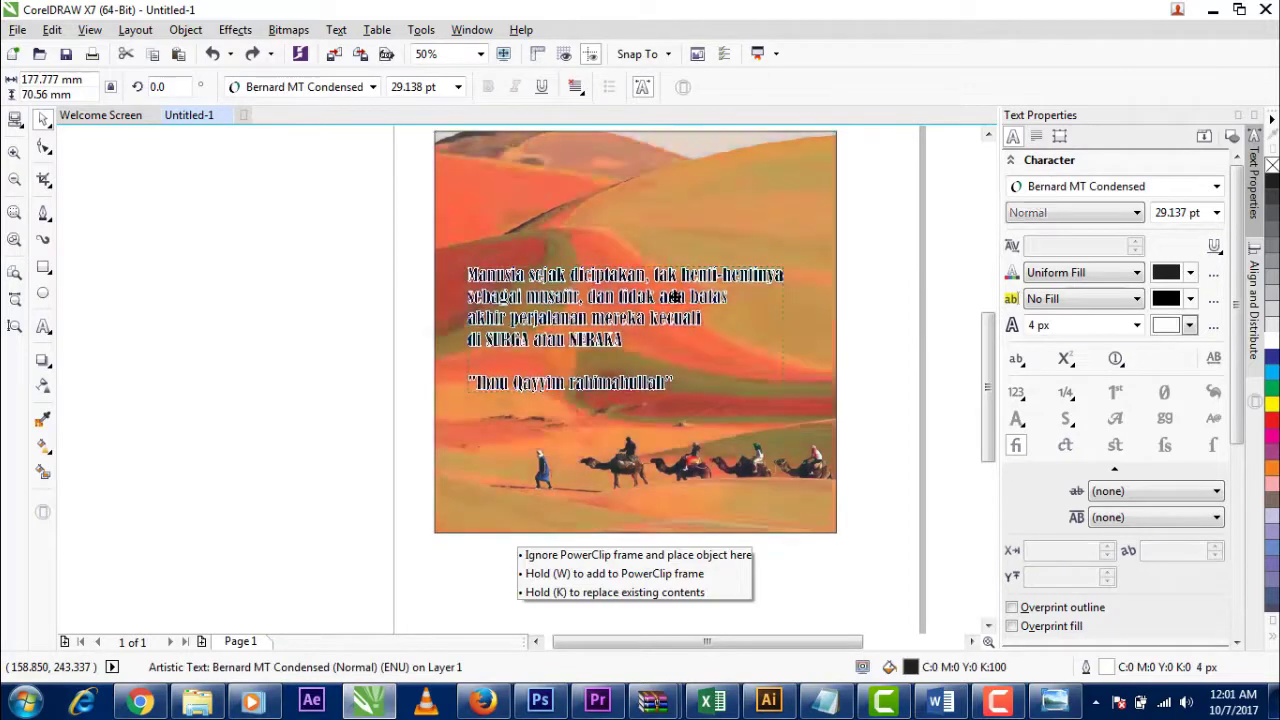
pyautogui.click(280, 274)
# Draw a rectangle about 197 mm wide and 85 mm high around the quote text and deselect it.
pyautogui.click(43, 267)
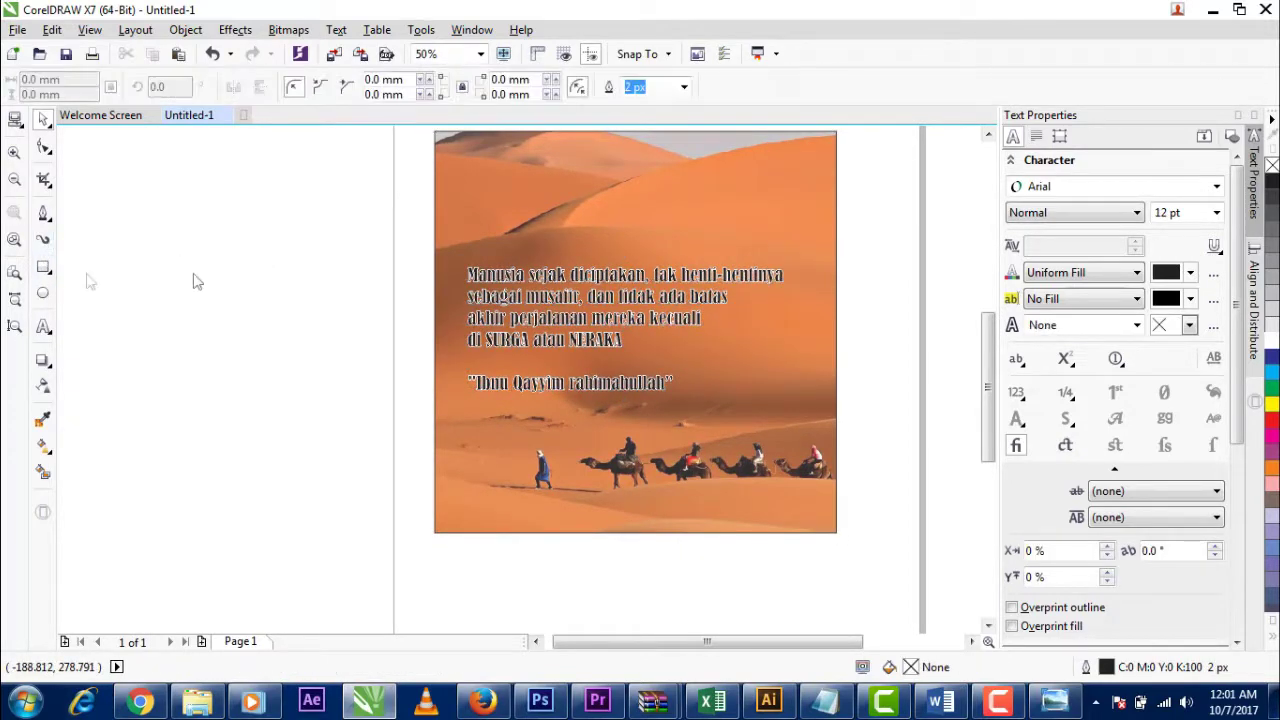
pyautogui.moveTo(458, 253); pyautogui.dragTo(808, 404)
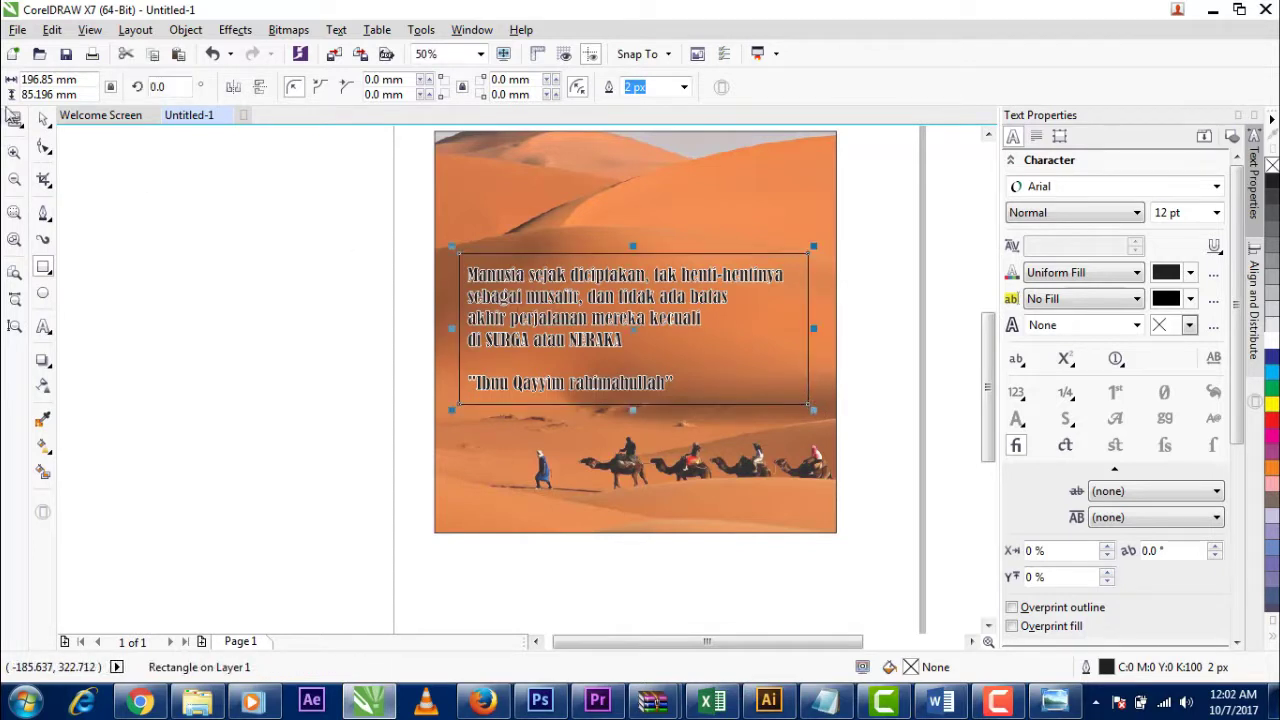
pyautogui.click(40, 118)
pyautogui.click(266, 266)
# Try a 60% black fill on the rectangle around the quote, undo it and deselect the rectangle.
pyautogui.click(804, 262)
pyautogui.moveTo(1272, 245); pyautogui.dragTo(730, 274)
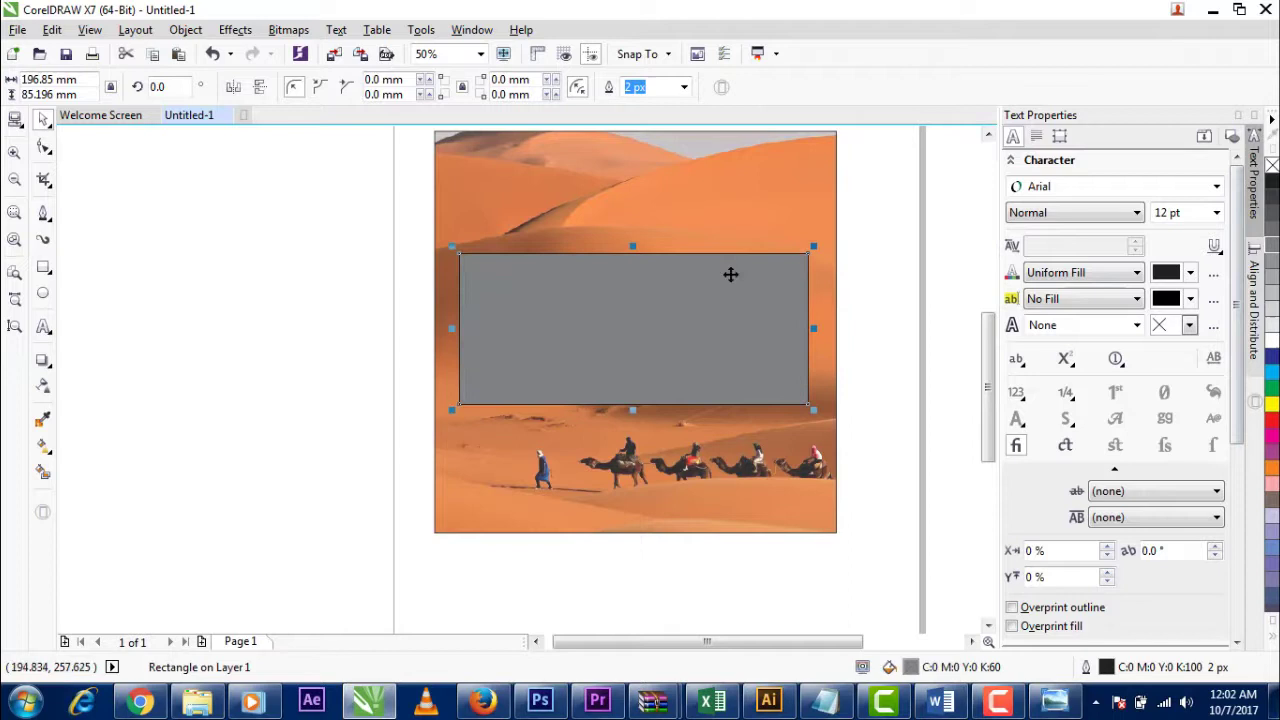
pyautogui.hotkey('ctrl', 'z')
pyautogui.click(893, 295)
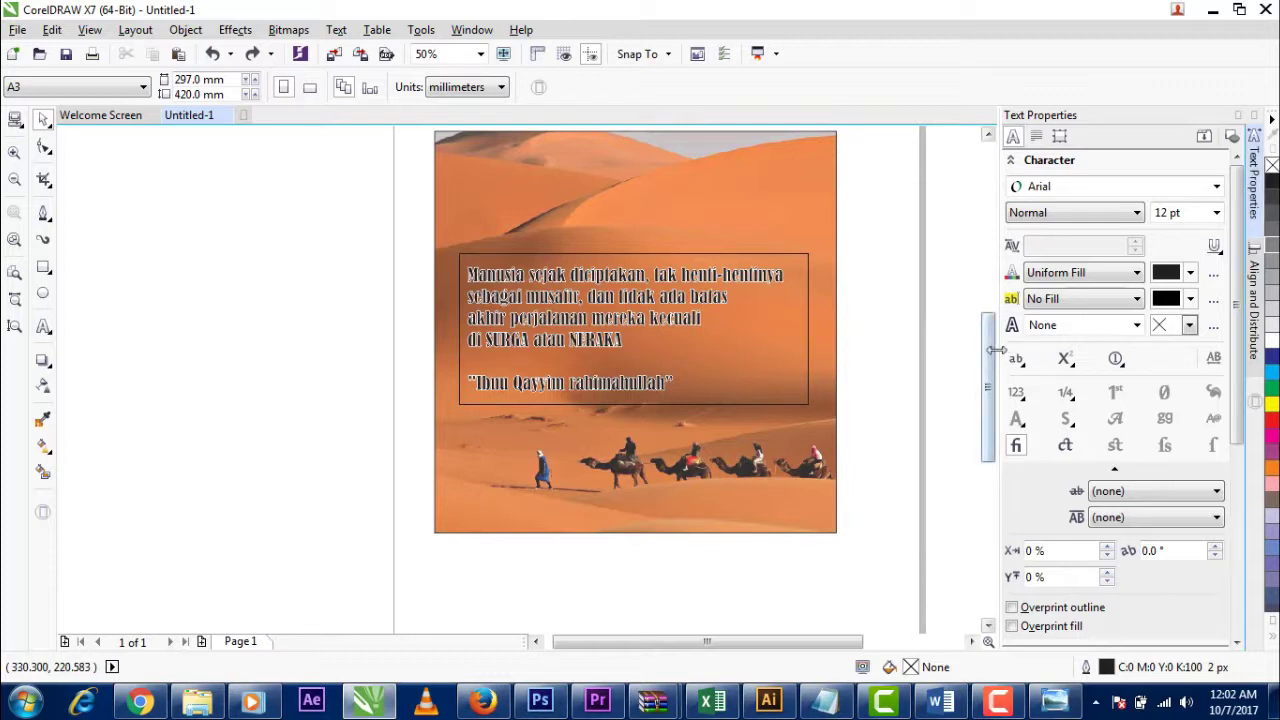
# Try a 60% black fill and another gray fill on the rectangle around the quote, undoing each, and deselect the rectangle.
pyautogui.moveTo(985, 345); pyautogui.dragTo(985, 331)
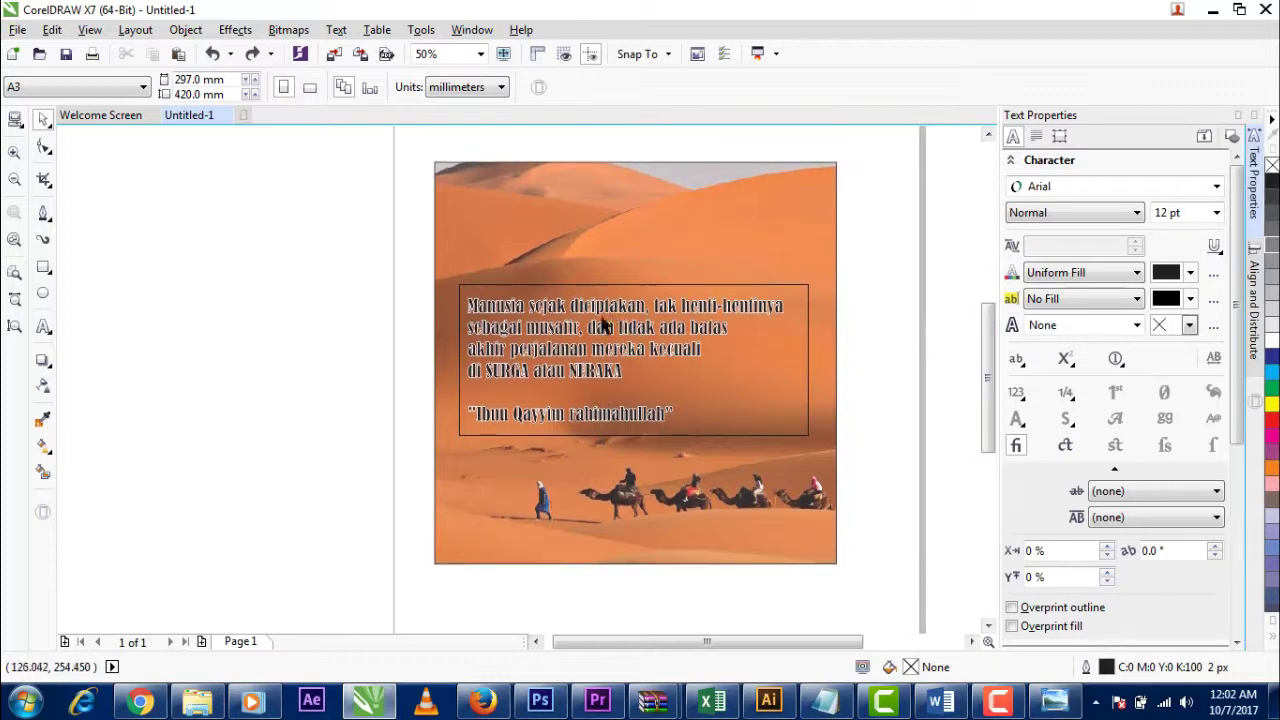
pyautogui.click(549, 288)
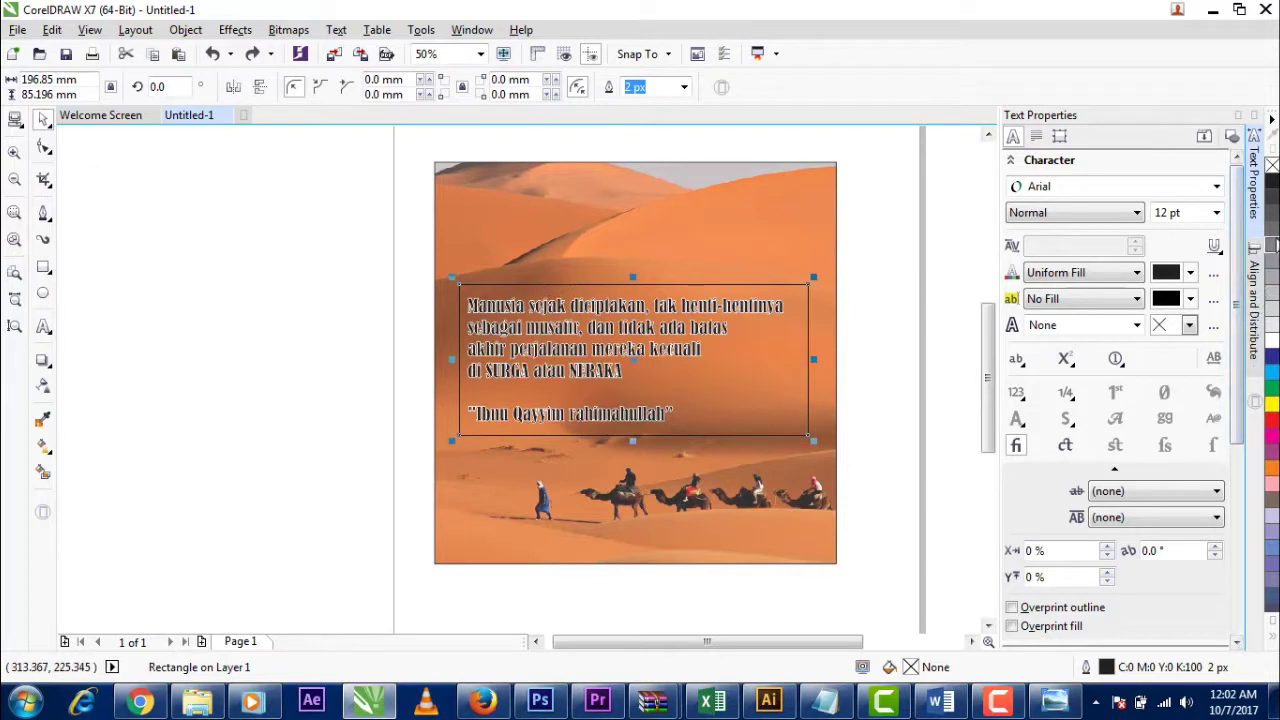
pyautogui.click(1272, 240)
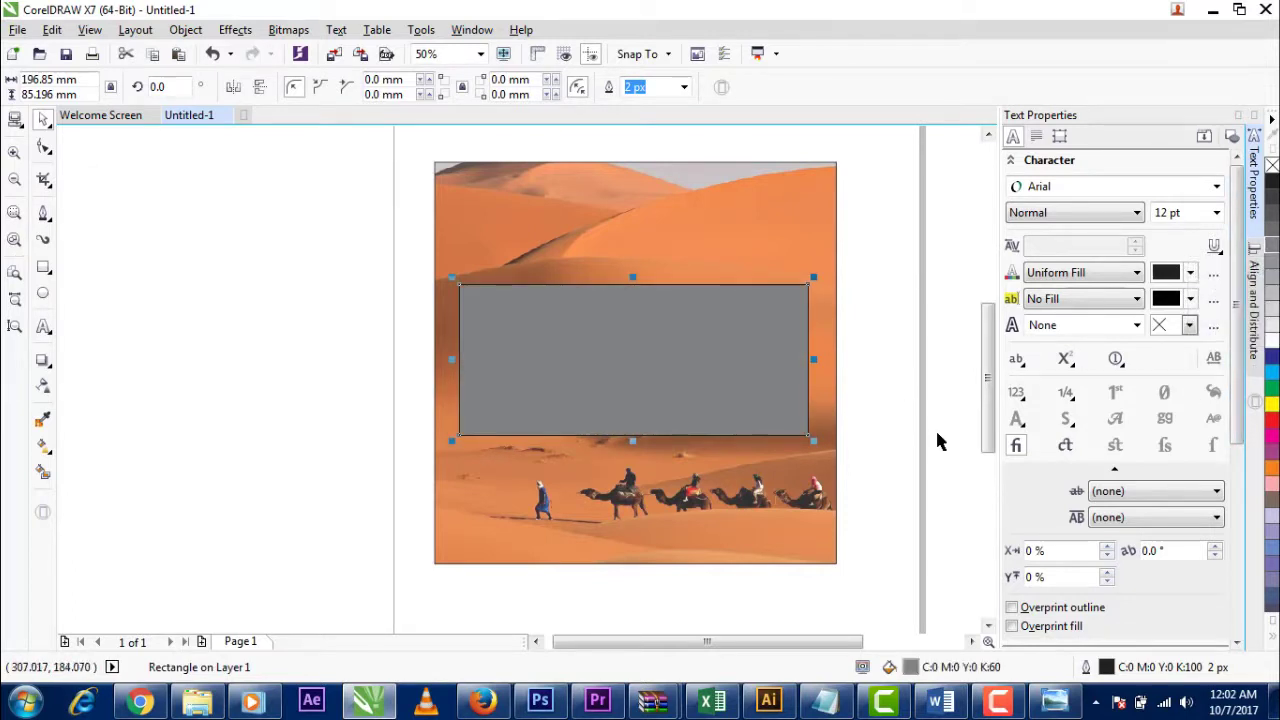
pyautogui.hotkey('ctrl', 'z')
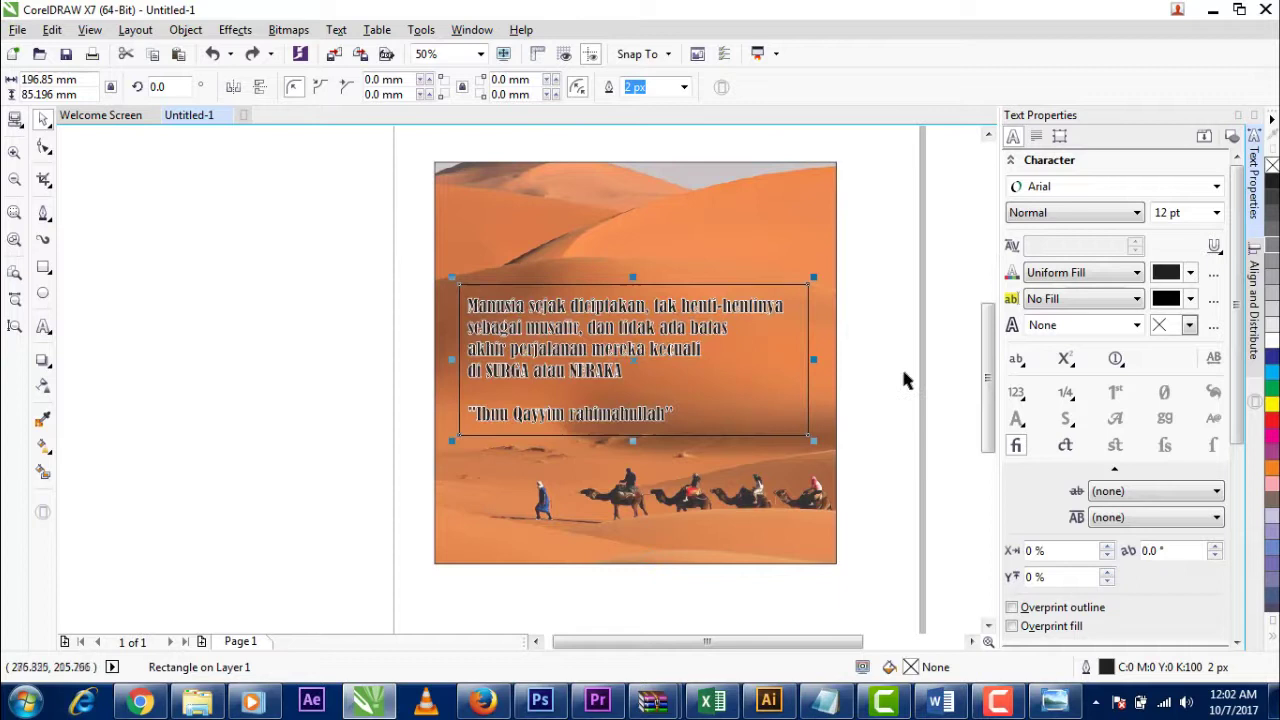
pyautogui.click(894, 380)
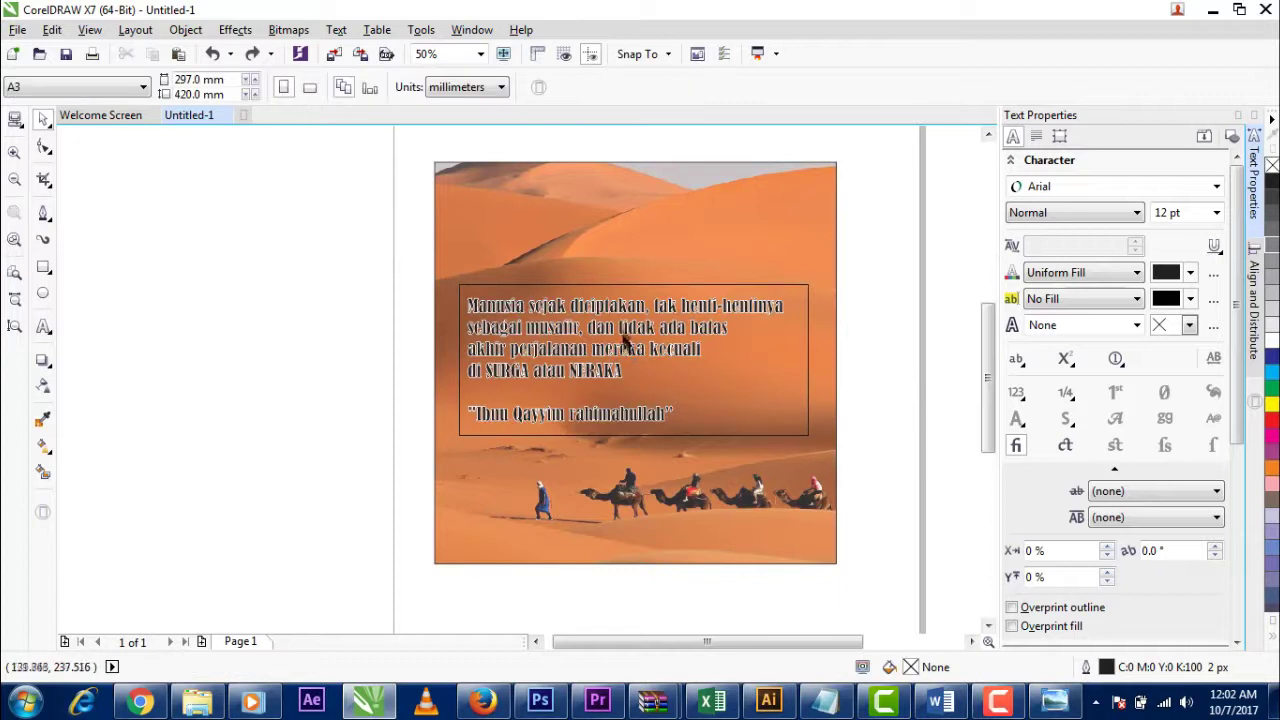
pyautogui.click(592, 290)
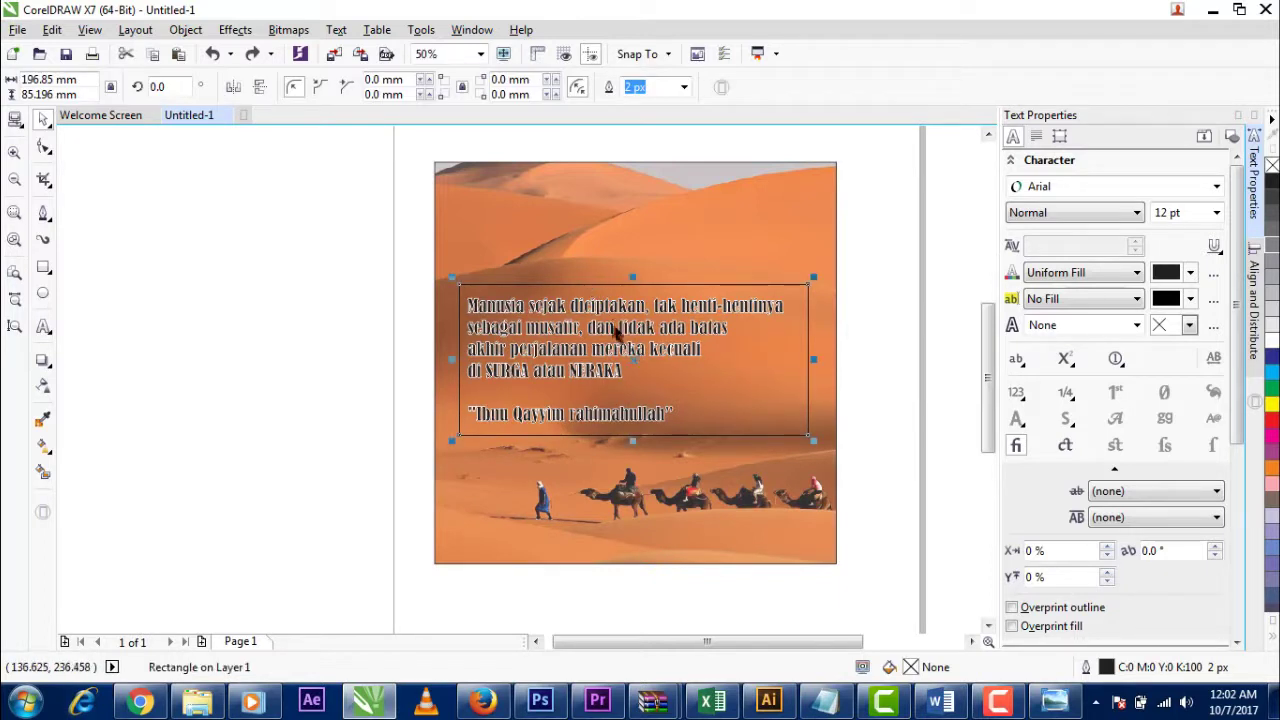
pyautogui.click(1272, 253)
pyautogui.hotkey('ctrl', 'z')
pyautogui.click(366, 280)
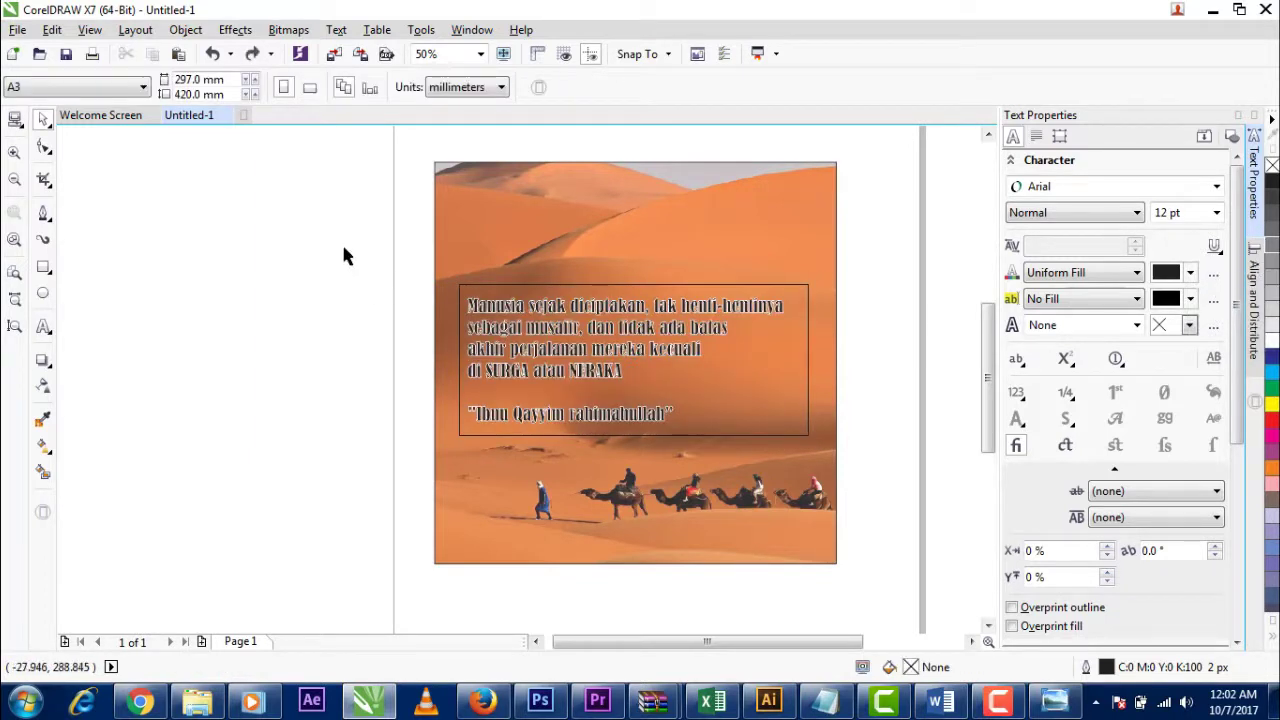
# Select the quote text and bring it in front of the rectangle drawn around it.
pyautogui.moveTo(349, 245); pyautogui.dragTo(803, 490)
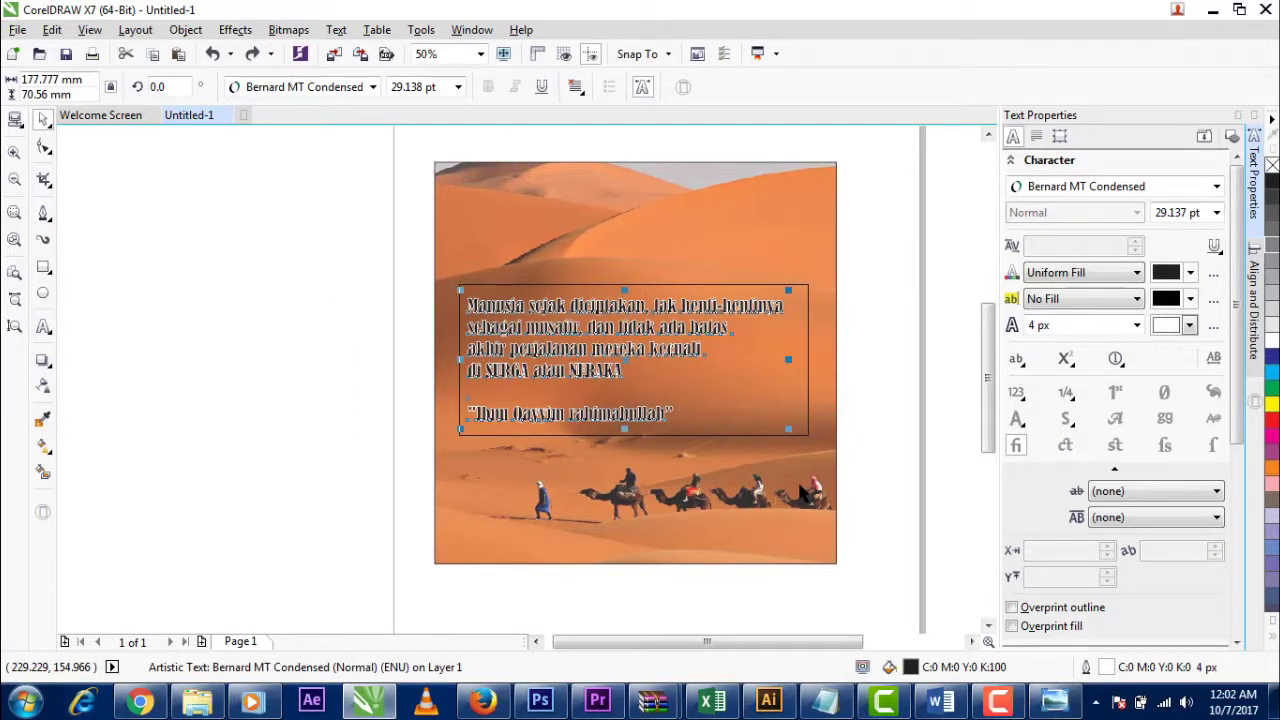
pyautogui.press('Delete')
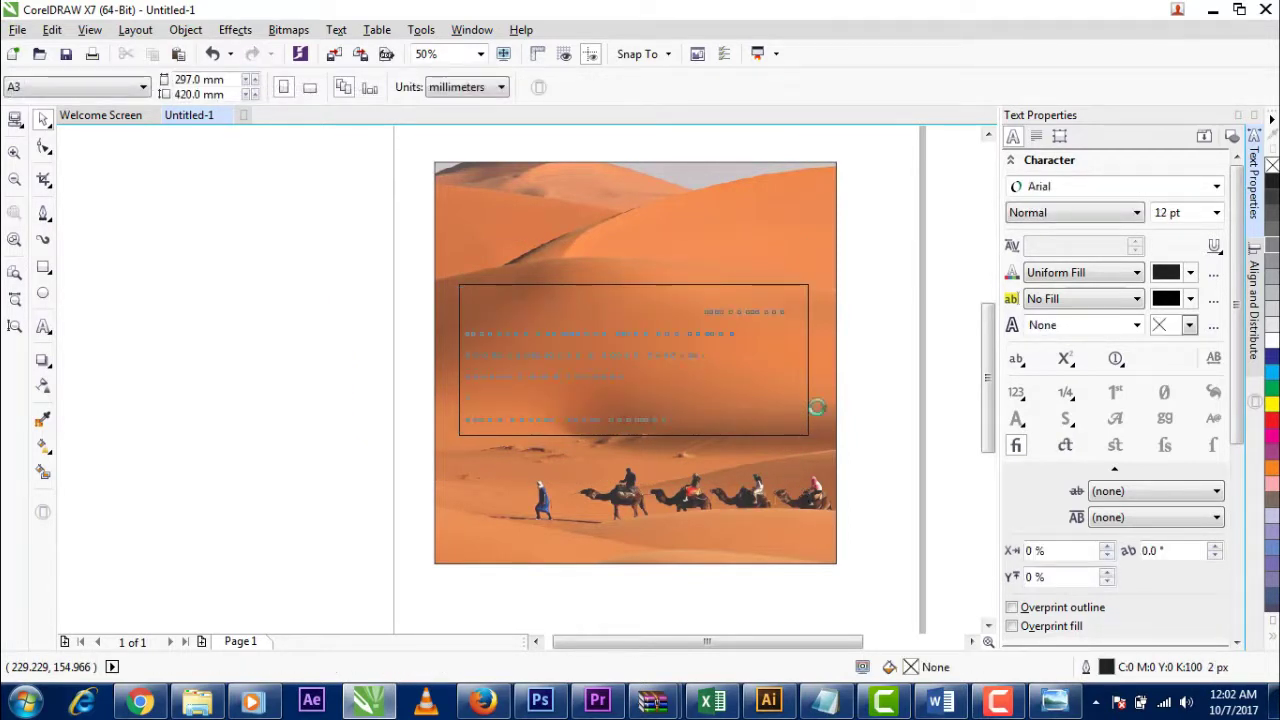
pyautogui.hotkey('ctrl', 'z')
# Fill the rectangle behind the quote with 40% black and deselect it.
pyautogui.click(806, 288)
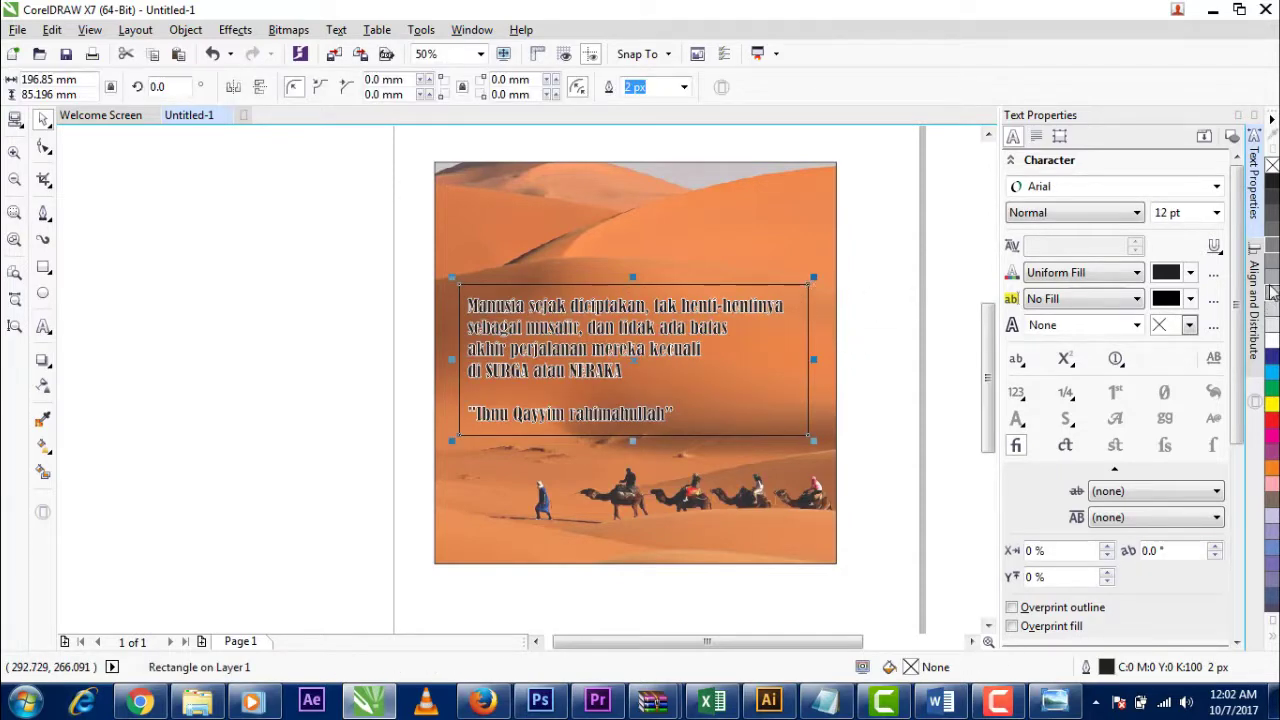
pyautogui.click(1272, 283)
pyautogui.click(917, 287)
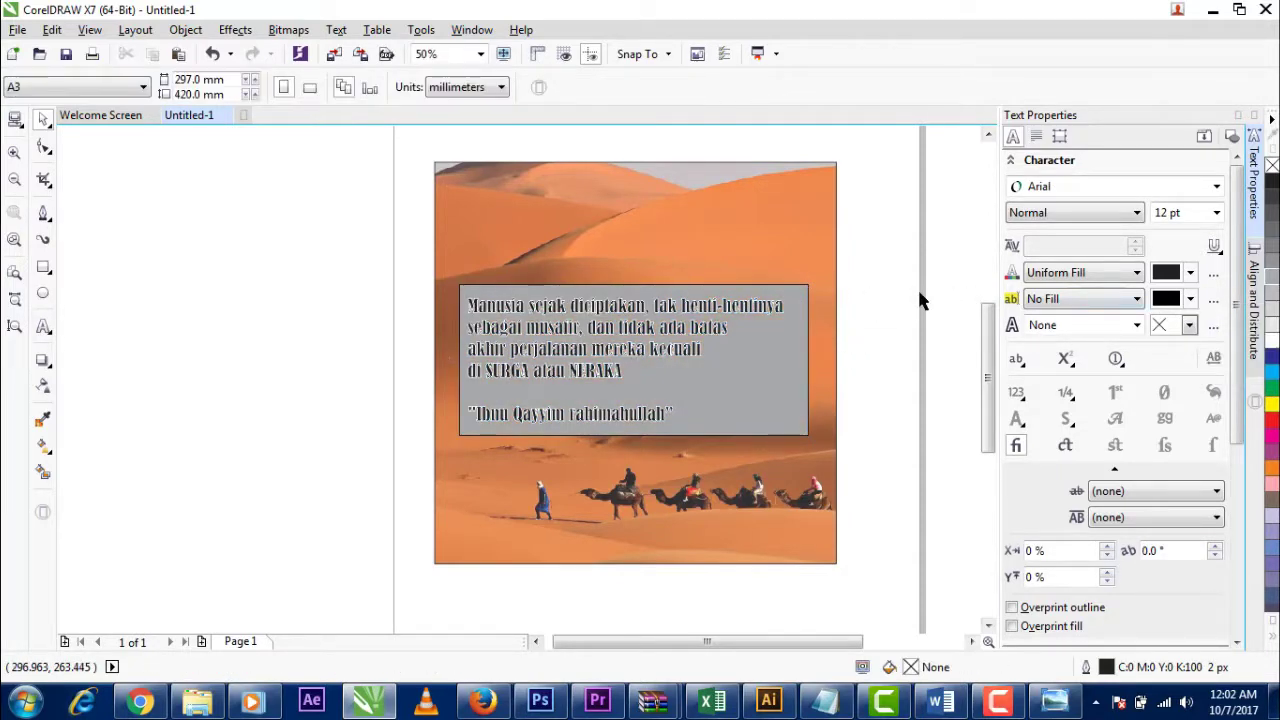
pyautogui.scroll(1, 782, 316)
pyautogui.scroll(-1, 779, 310)
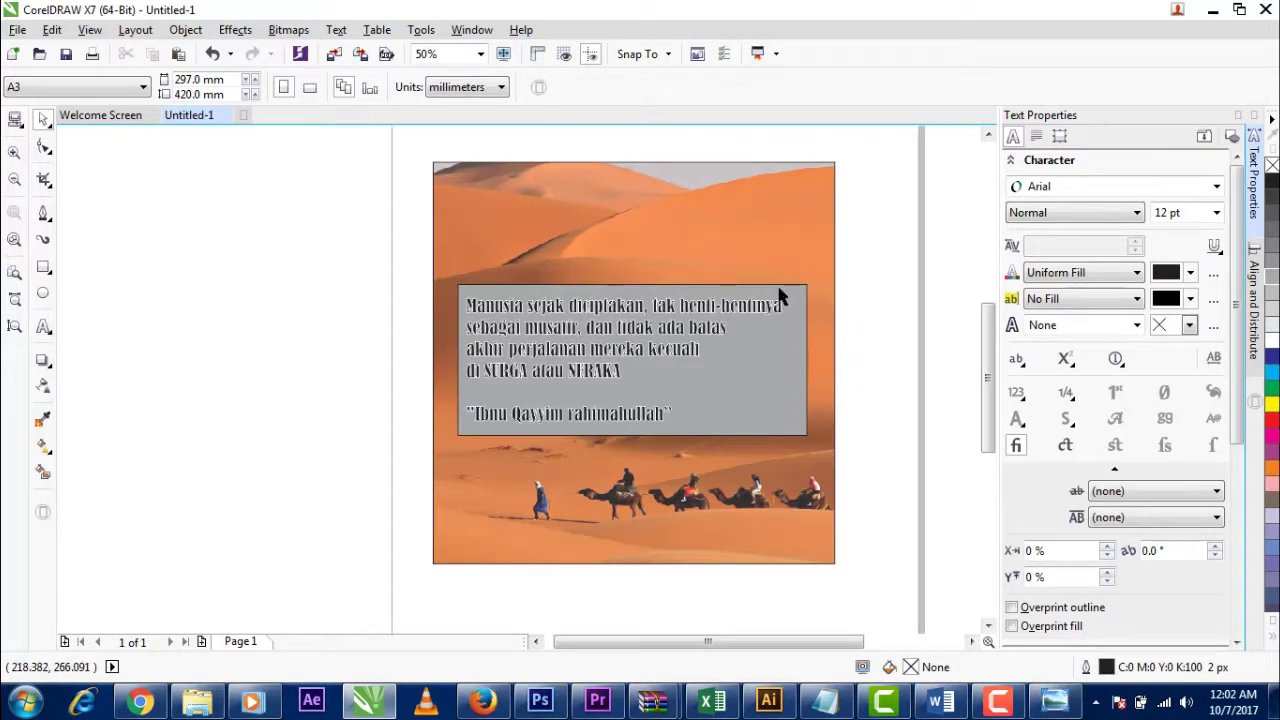
# Remove the outlines from the gray quote rectangle and from the square PowerClip rectangle holding the desert photo.
pyautogui.click(779, 293)
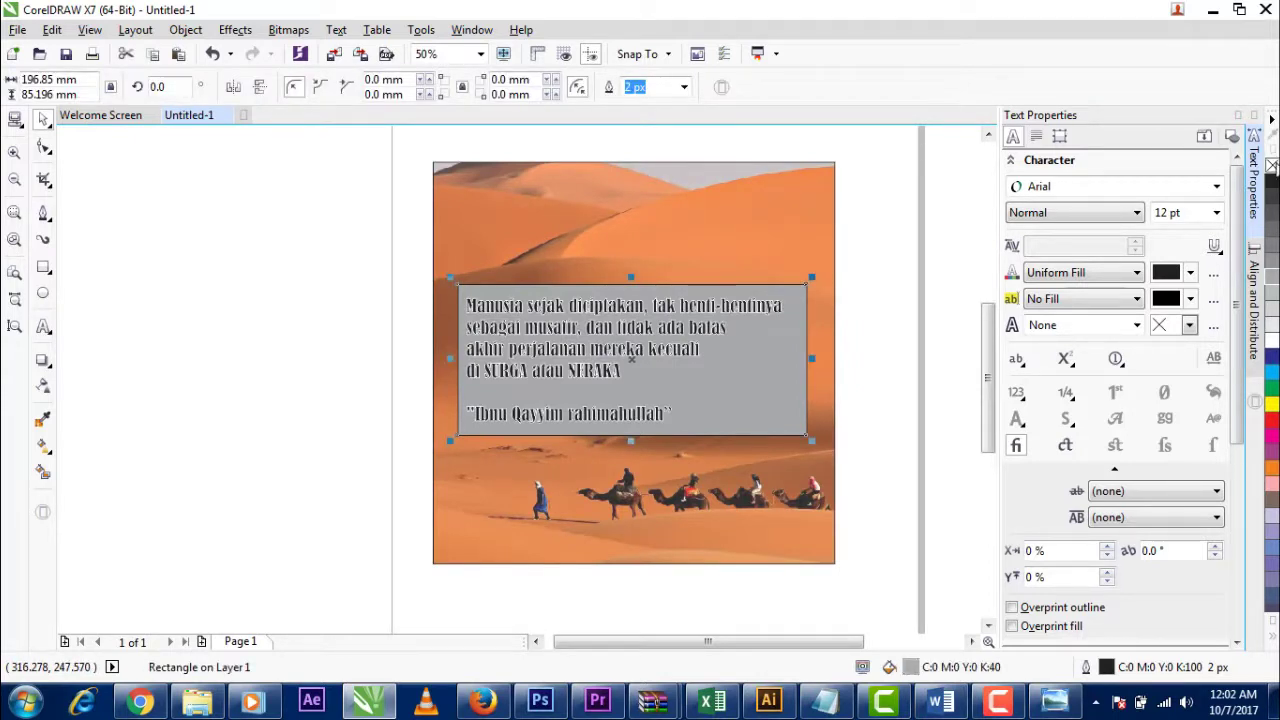
pyautogui.click(951, 294)
pyautogui.click(823, 229)
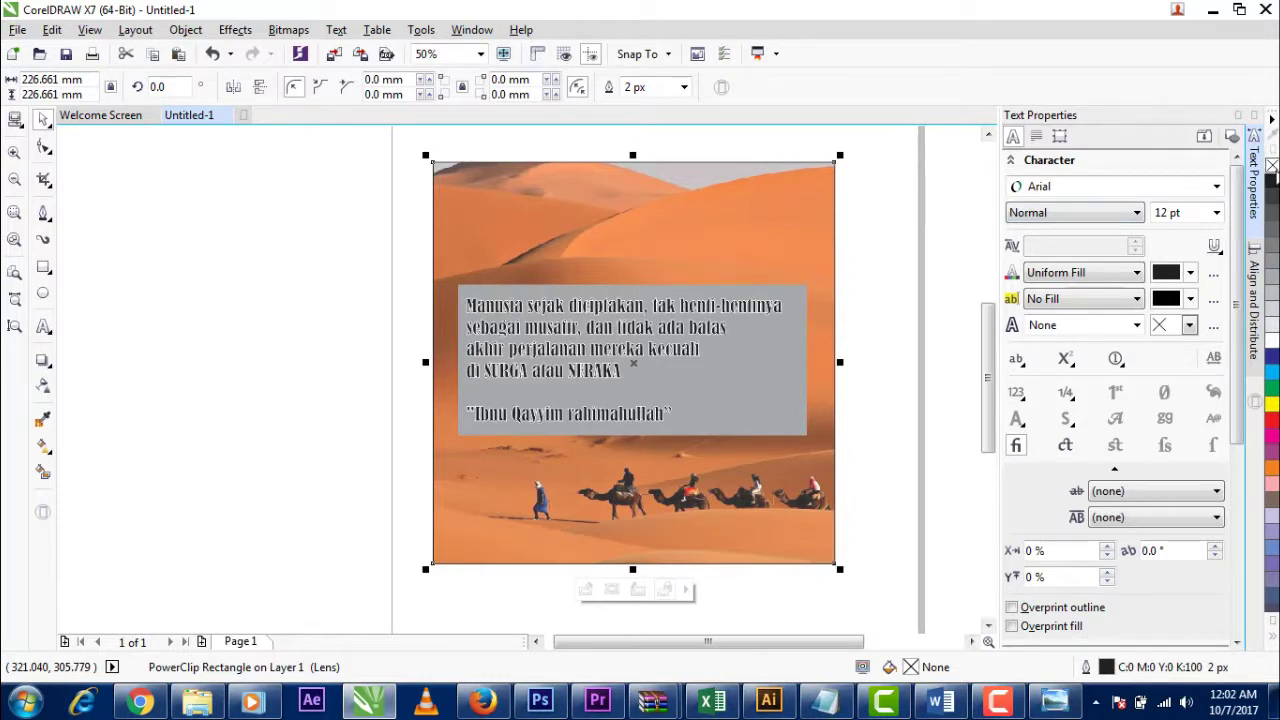
pyautogui.click(943, 265)
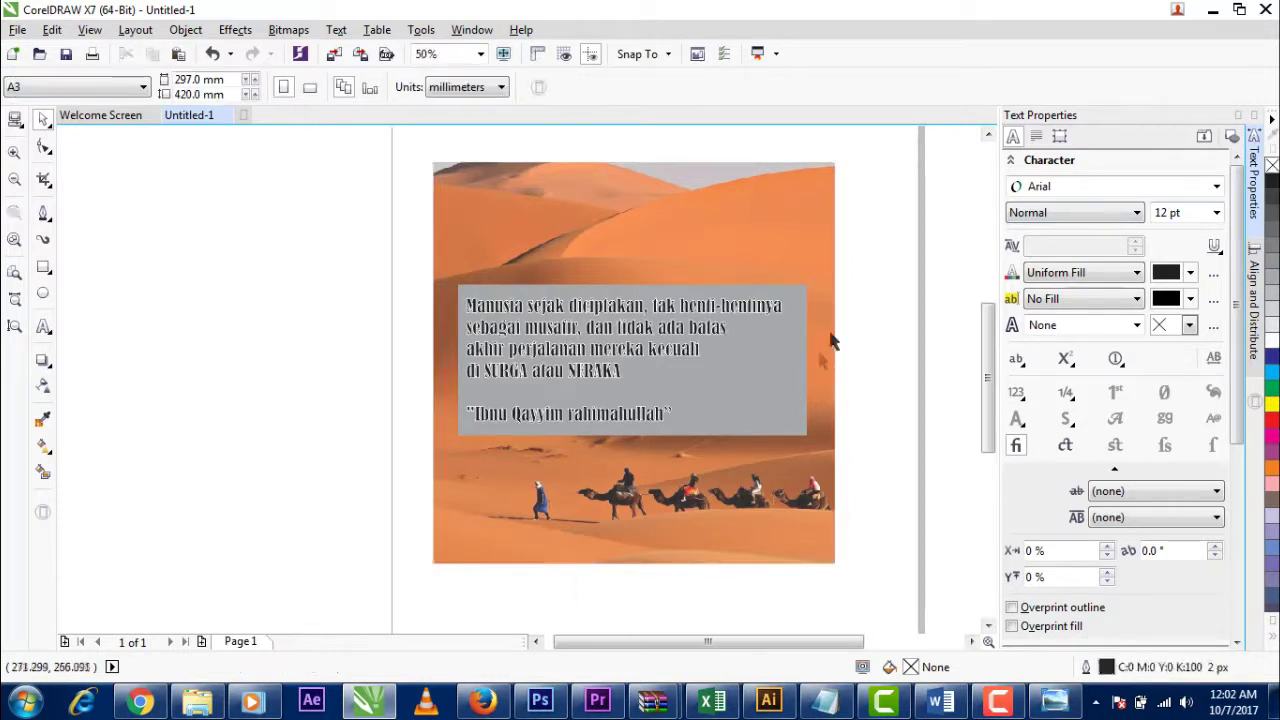
# Apply uniform transparency to the gray rectangle behind the quote and deselect it.
pyautogui.click(771, 405)
pyautogui.click(43, 385)
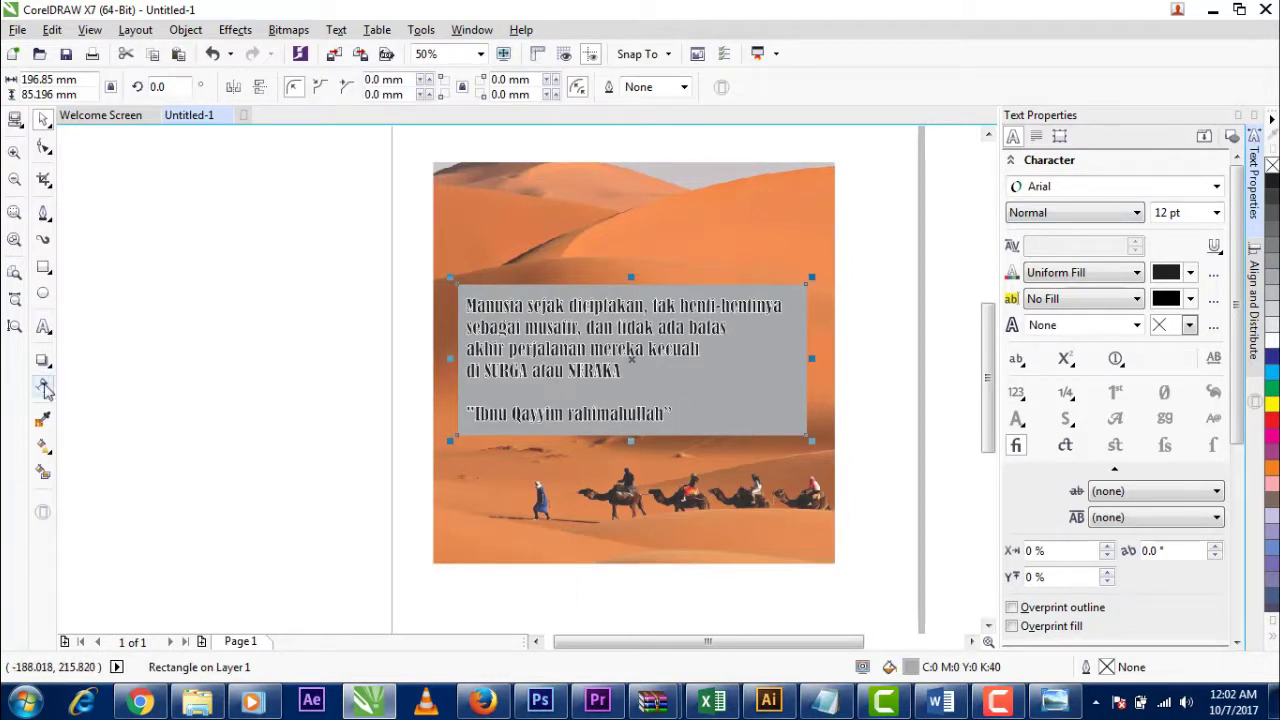
pyautogui.moveTo(590, 462); pyautogui.dragTo(617, 470)
pyautogui.click(371, 363)
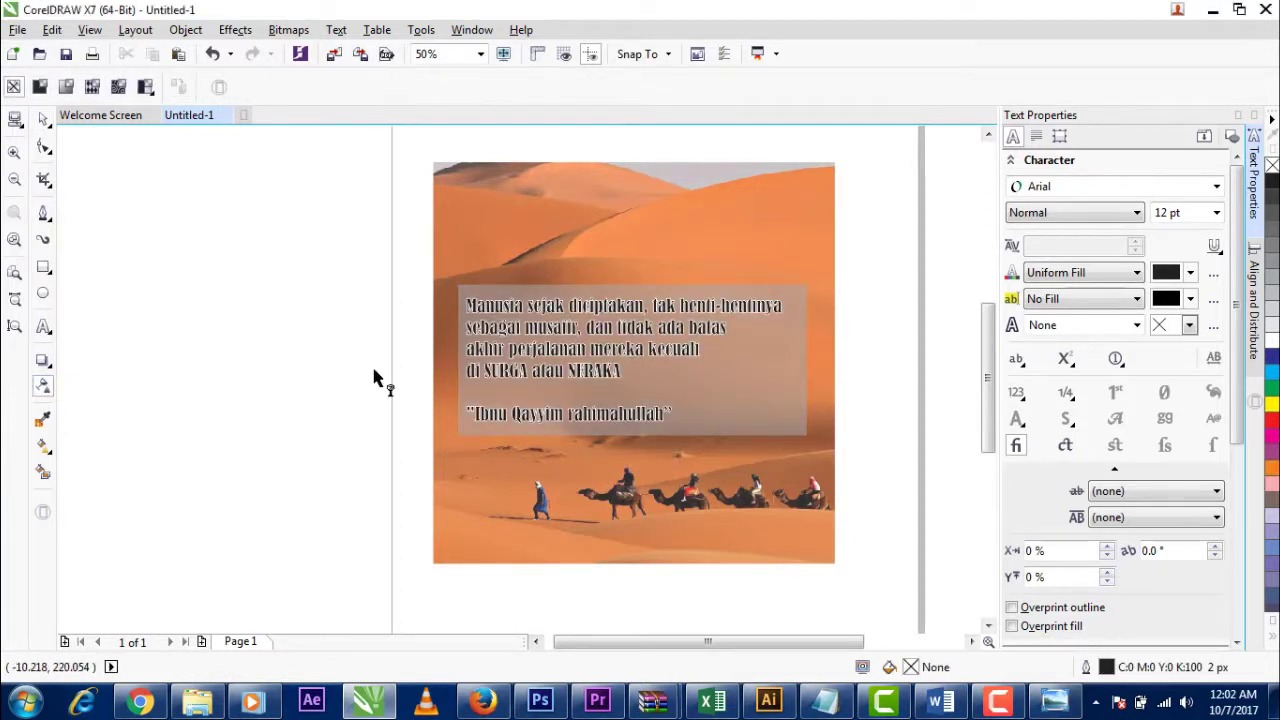
# Remove the white outline from the quote text, keeping its black fill, and deselect it.
pyautogui.click(43, 120)
pyautogui.click(598, 312)
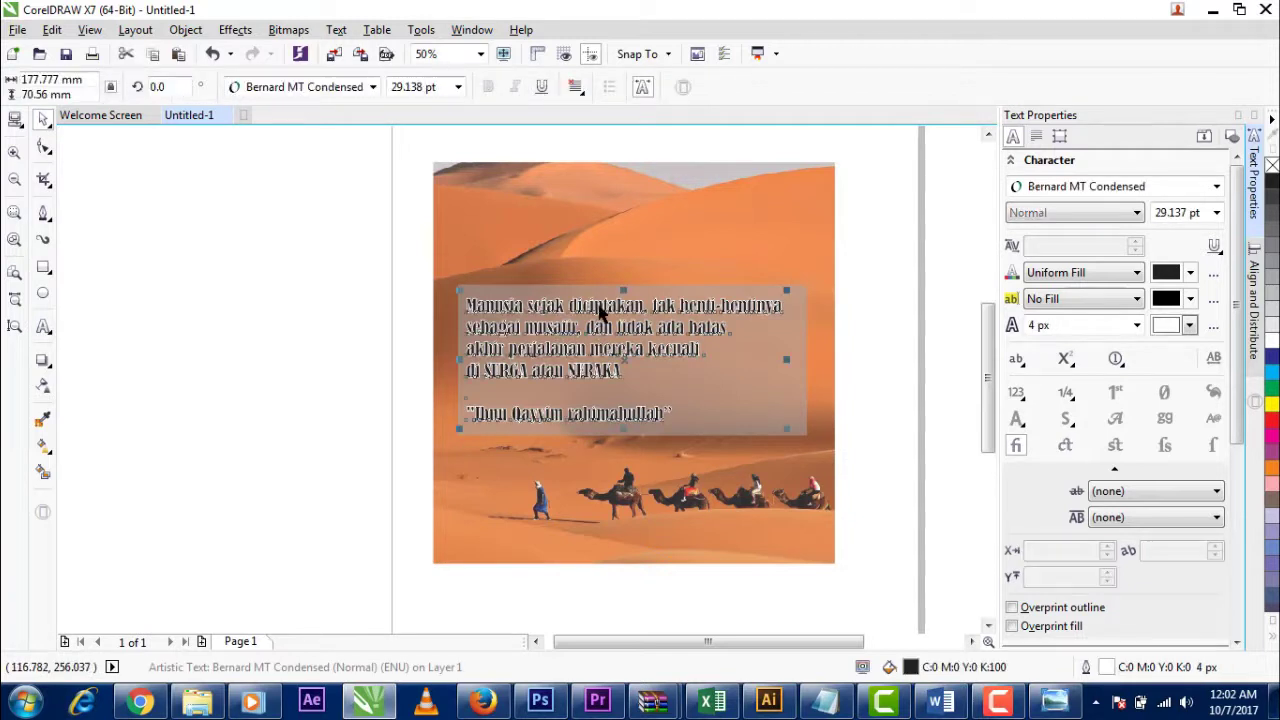
pyautogui.rightClick(1272, 165)
pyautogui.click(858, 256)
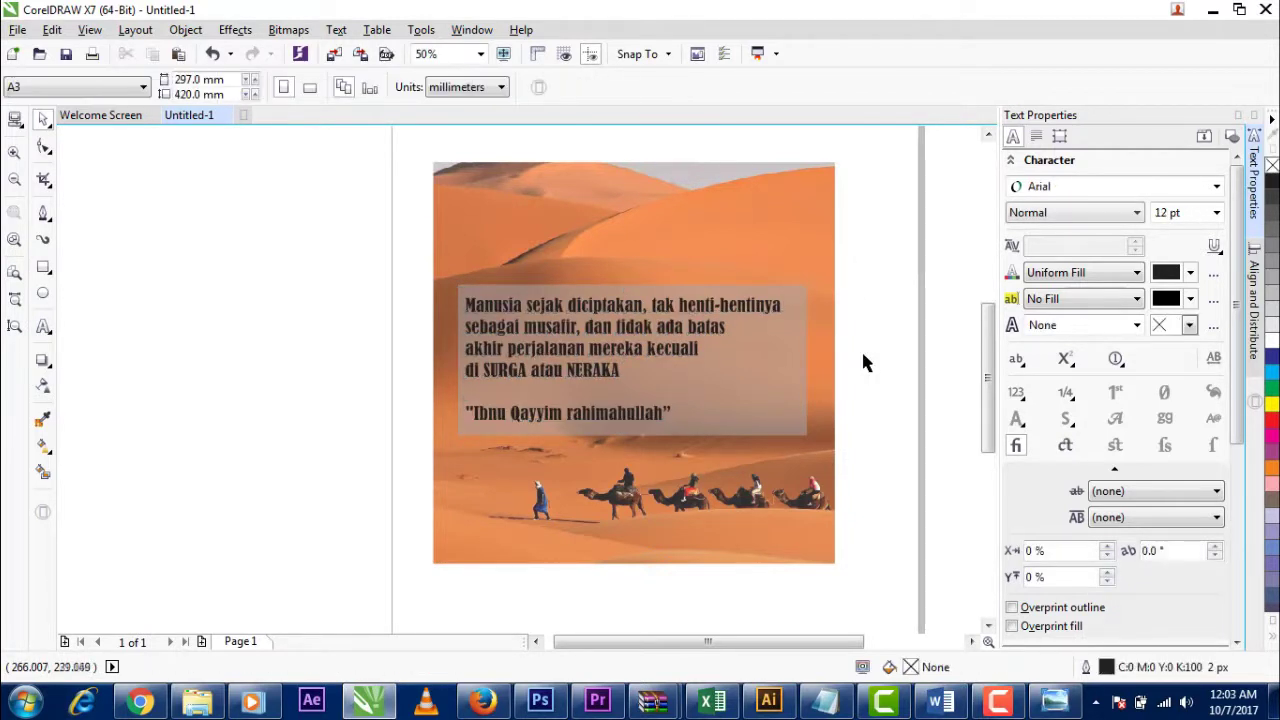
# Select the photo, gray rectangle and quote together, move them slightly to the left and deselect them.
pyautogui.moveTo(402, 140); pyautogui.dragTo(914, 614)
pyautogui.moveTo(785, 490); pyautogui.dragTo(737, 489)
pyautogui.click(881, 450)
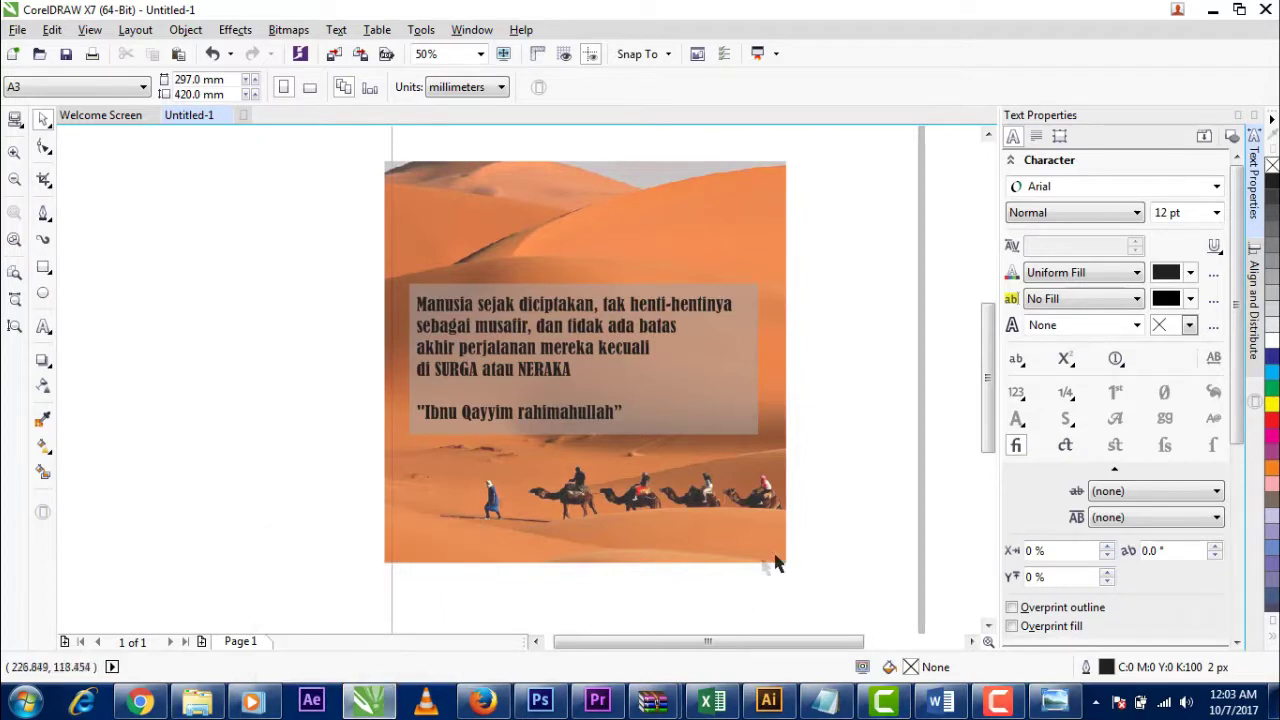
# Bring the Template file from the Belajar Typografi folder in Windows Explorer into the CorelDRAW document and place it right of the photo.
pyautogui.click(205, 704)
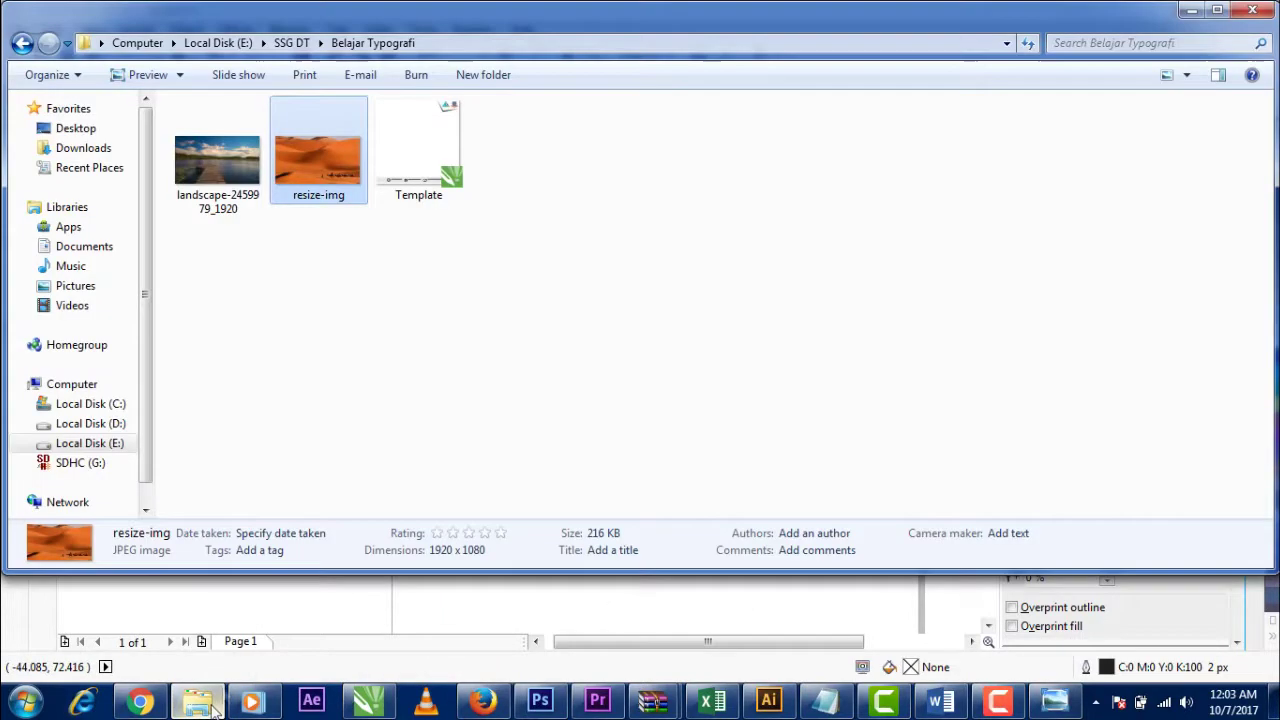
pyautogui.click(463, 234)
pyautogui.moveTo(416, 155); pyautogui.dragTo(756, 597)
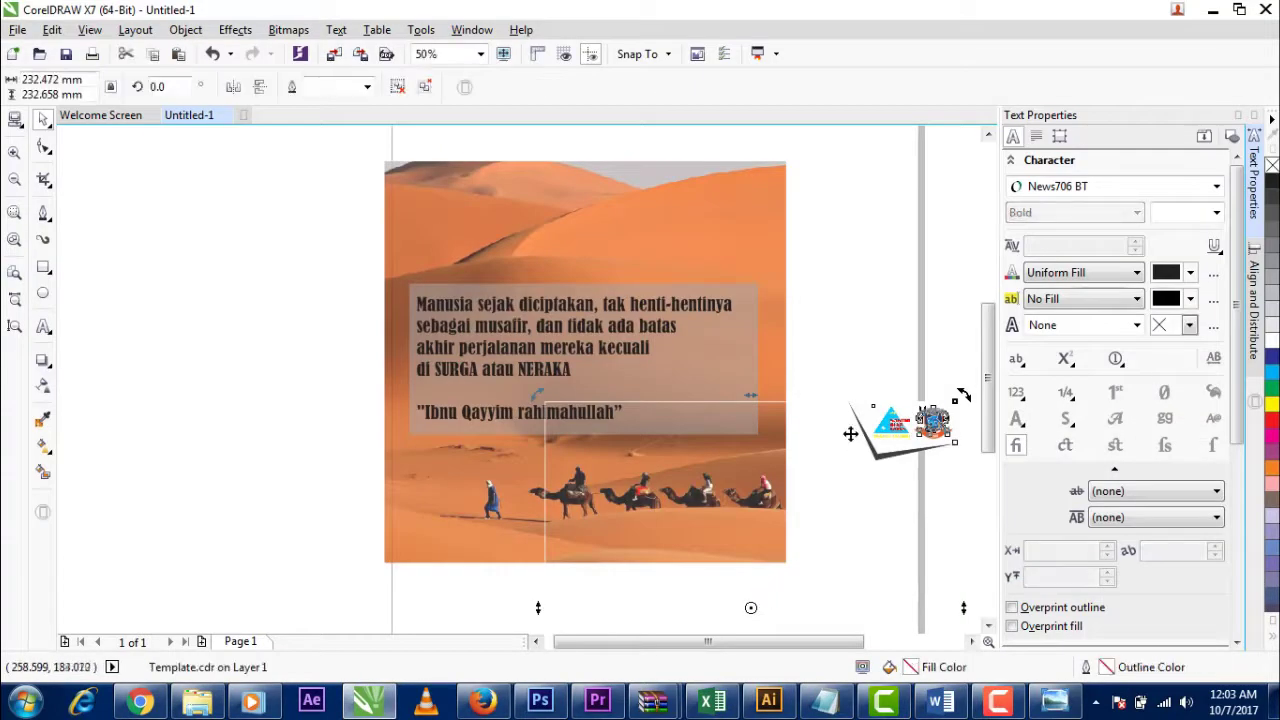
pyautogui.moveTo(662, 502); pyautogui.dragTo(700, 410)
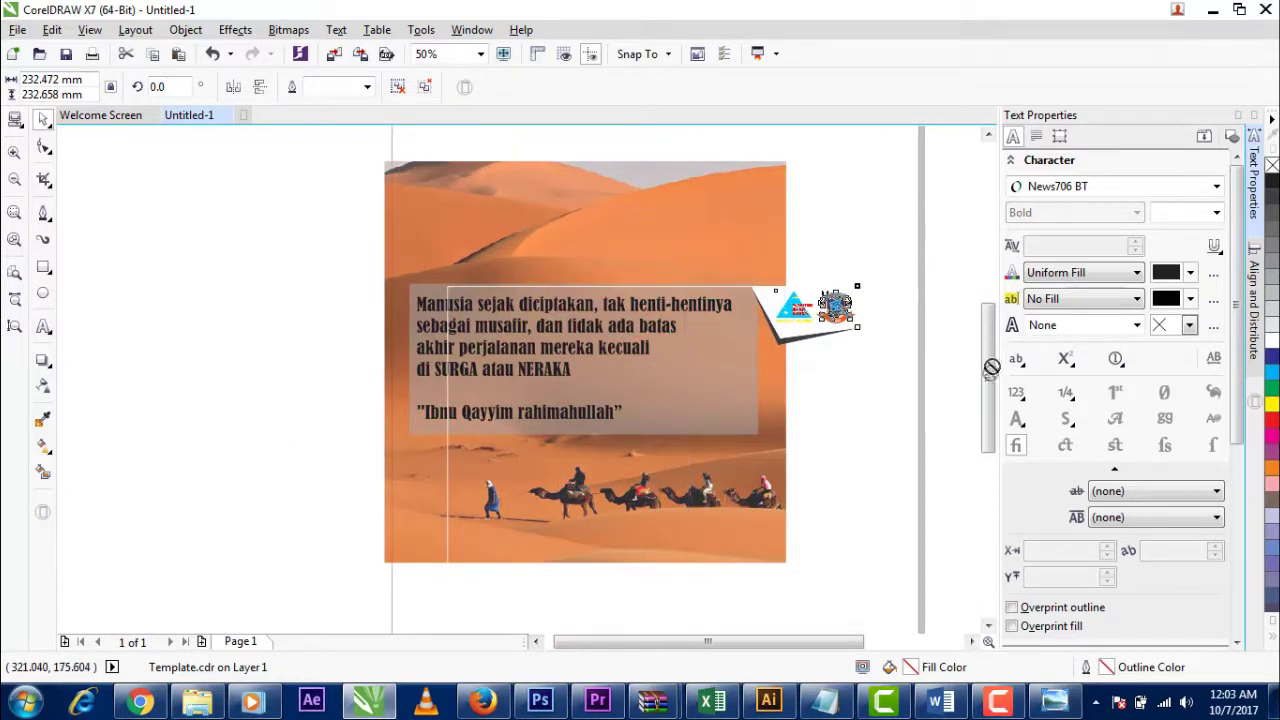
pyautogui.moveTo(560, 437); pyautogui.dragTo(889, 320)
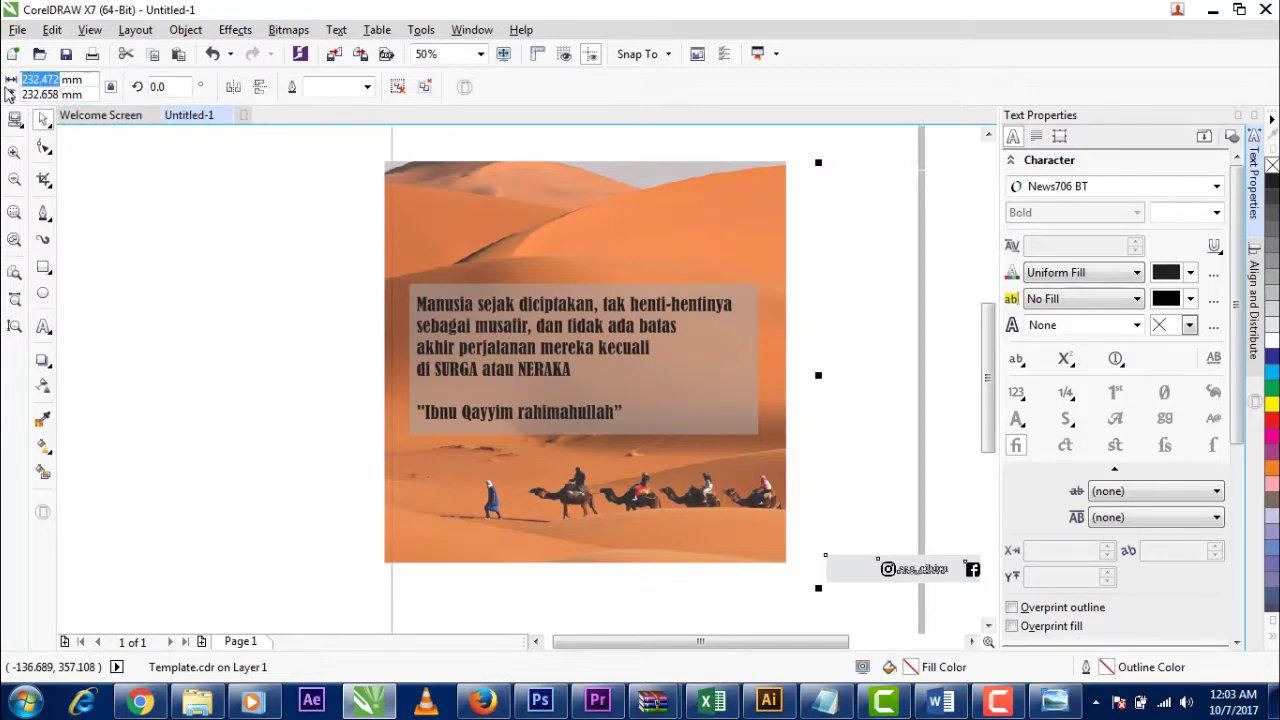
pyautogui.click(314, 139)
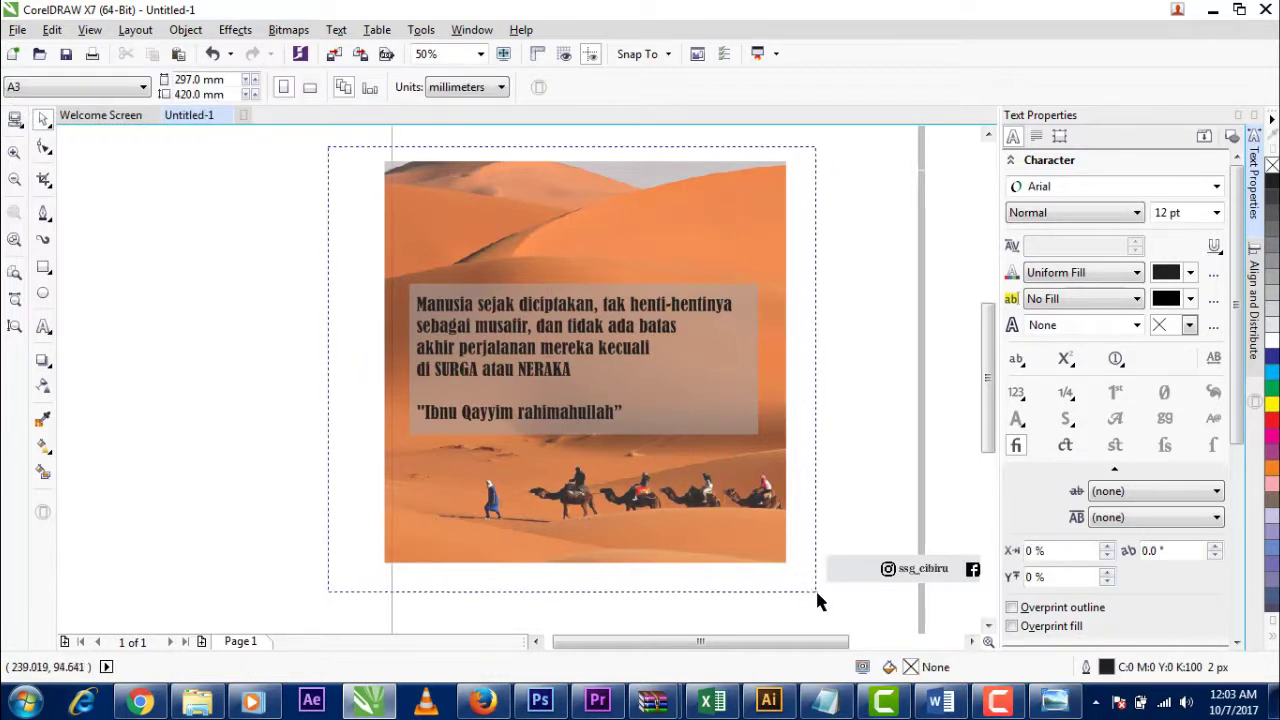
# Resize the photo, gray rectangle and quote together proportionally to a width of 232.472 mm and deselect them.
pyautogui.moveTo(816, 593); pyautogui.dragTo(815, 591)
pyautogui.doubleClick(62, 78)
pyautogui.click(111, 90)
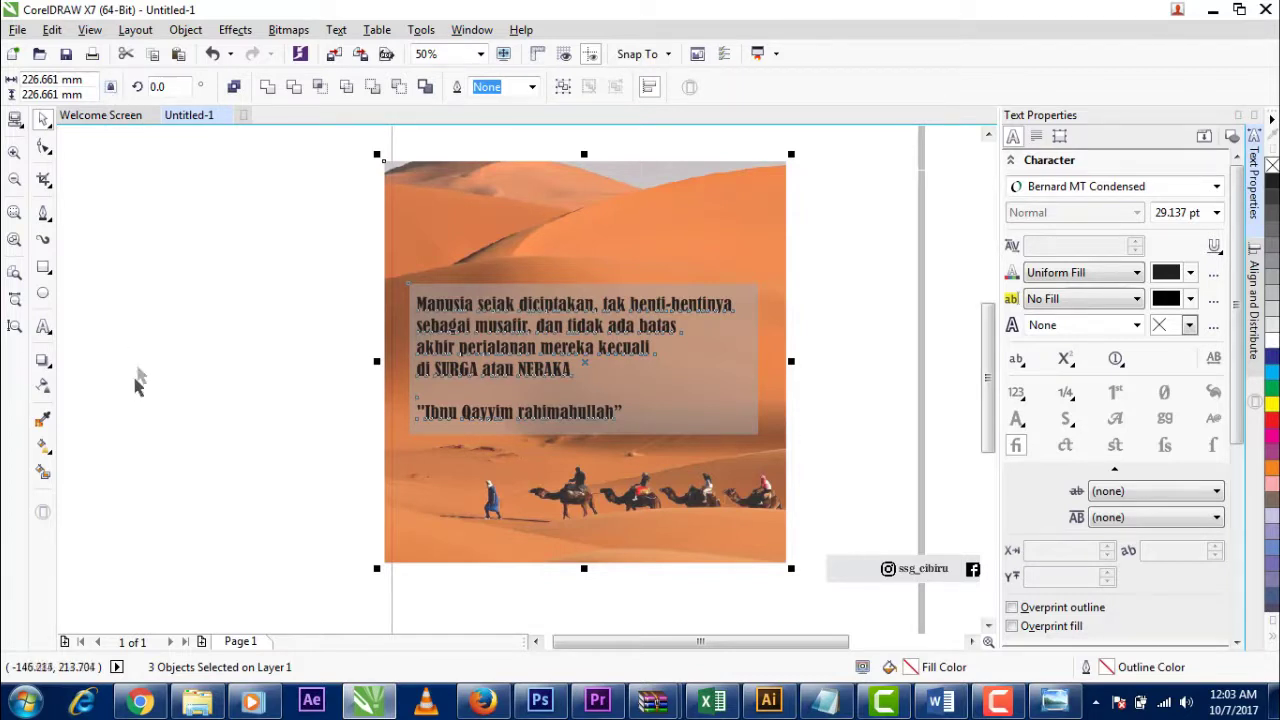
pyautogui.doubleClick(61, 80)
pyautogui.write('232.472')
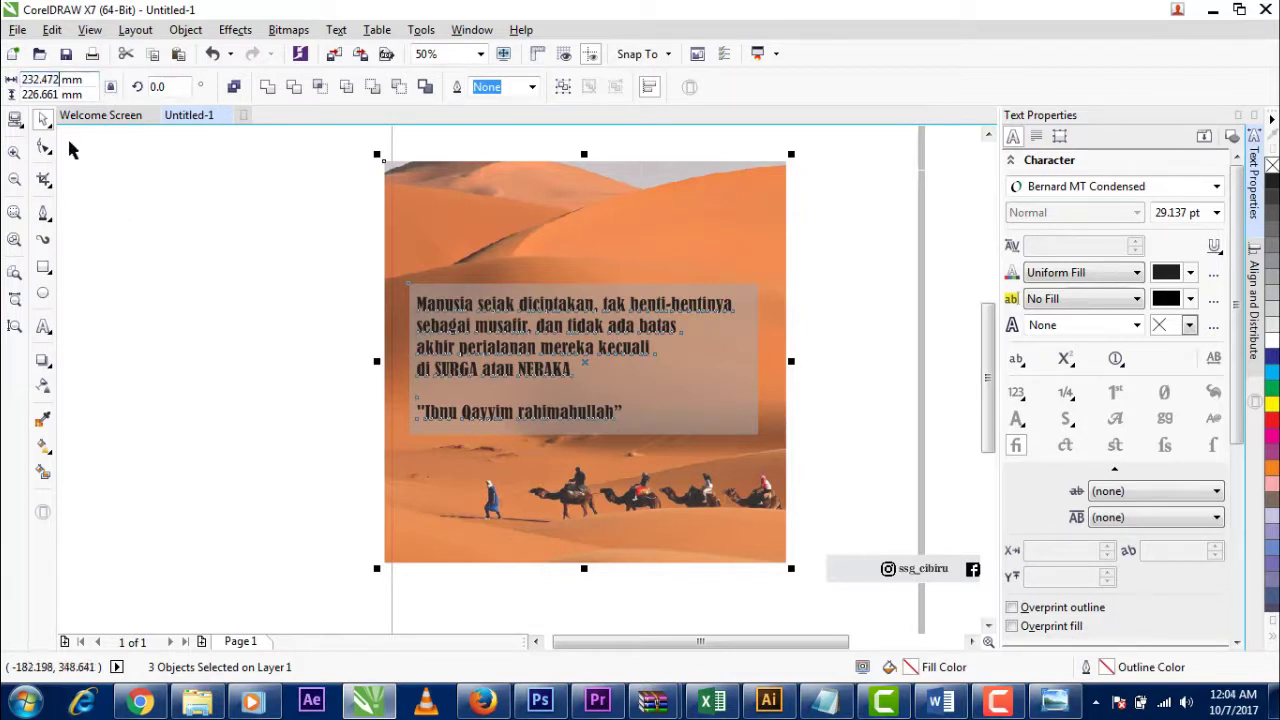
pyautogui.press('Return')
pyautogui.click(803, 331)
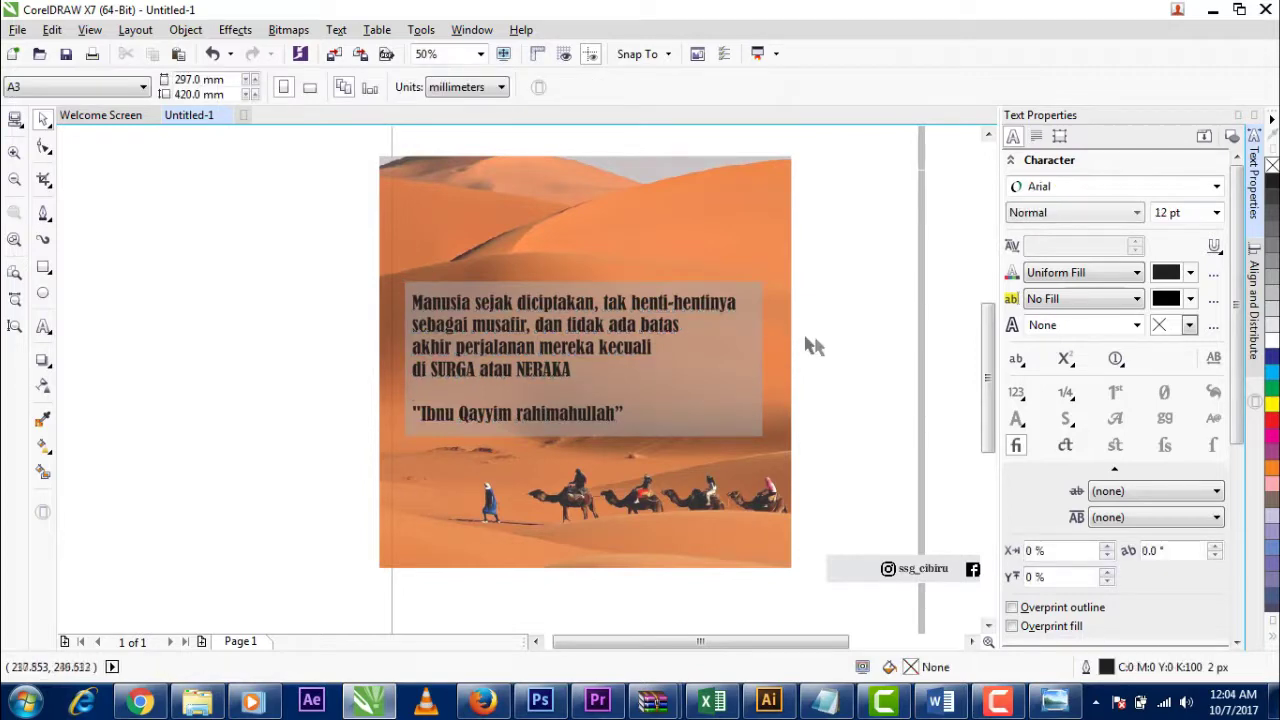
# Move the template over the photo so its logos sit in the upper-right corner and its contact bar along the lower edge.
pyautogui.hscroll(5, 905, 628)
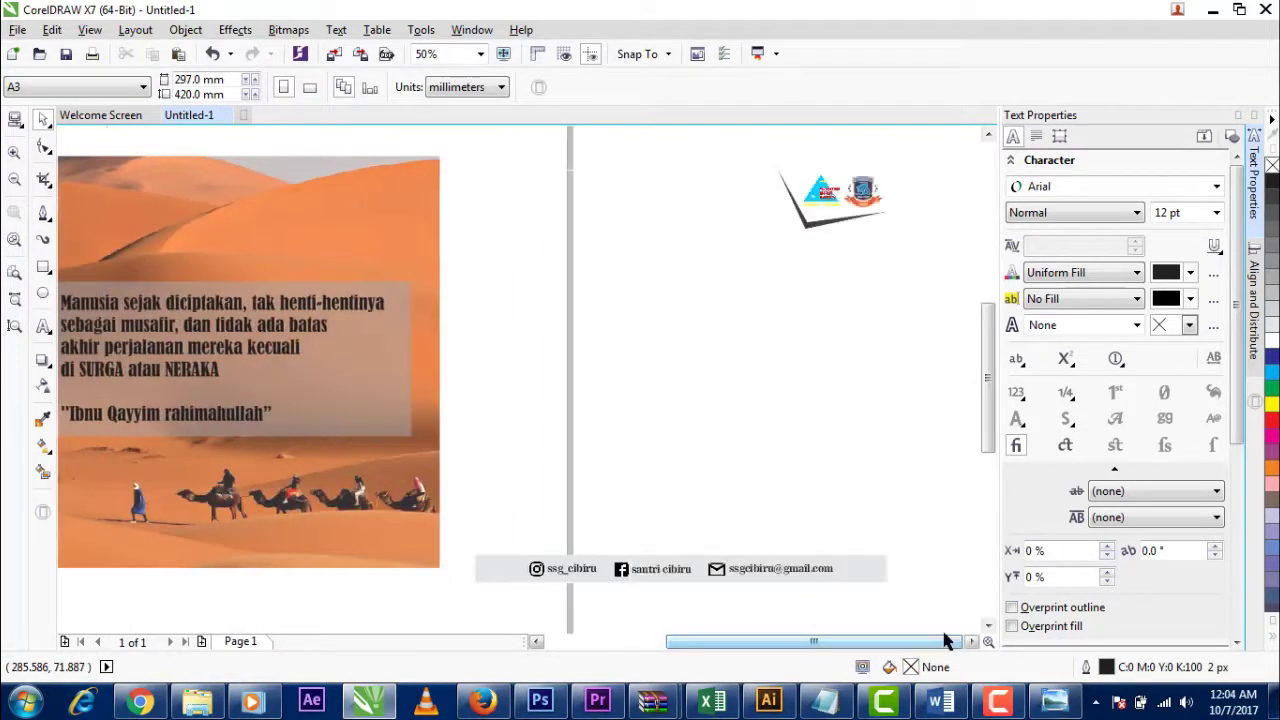
pyautogui.scroll(-1, 870, 570)
pyautogui.moveTo(659, 287); pyautogui.dragTo(965, 562)
pyautogui.moveTo(703, 423); pyautogui.dragTo(478, 410)
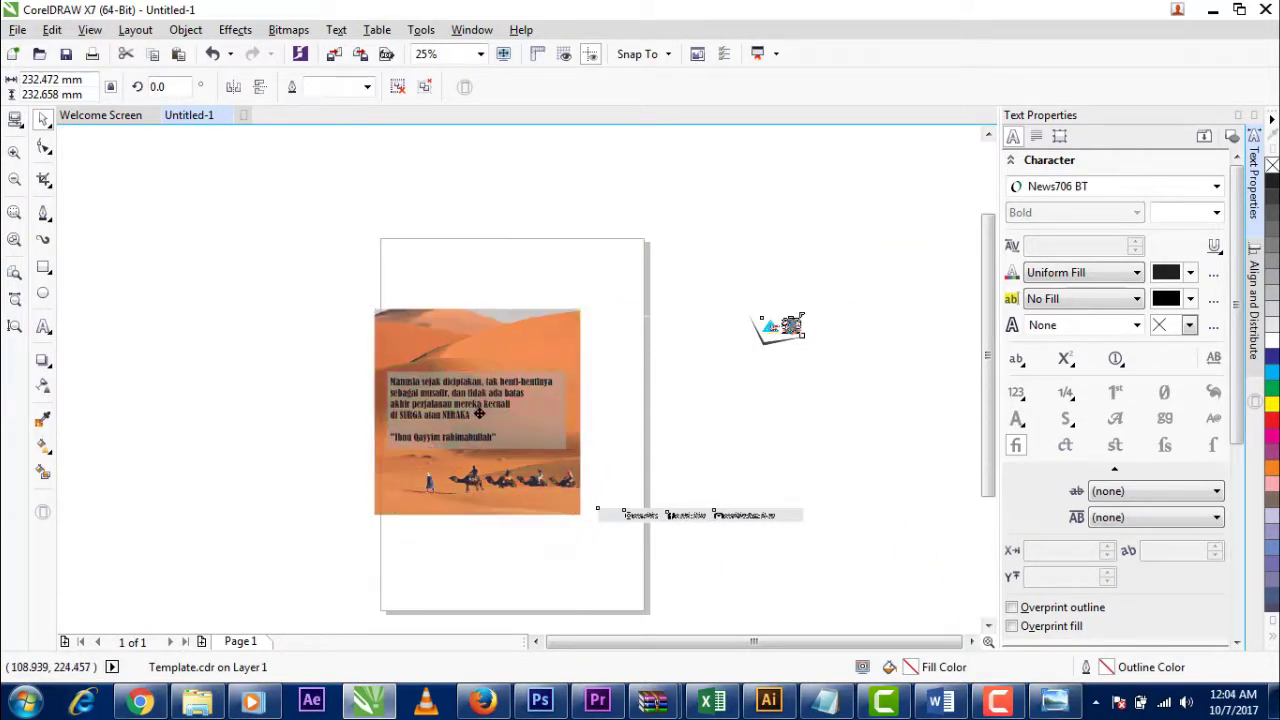
pyautogui.click(344, 494)
pyautogui.scroll(1, 344, 494)
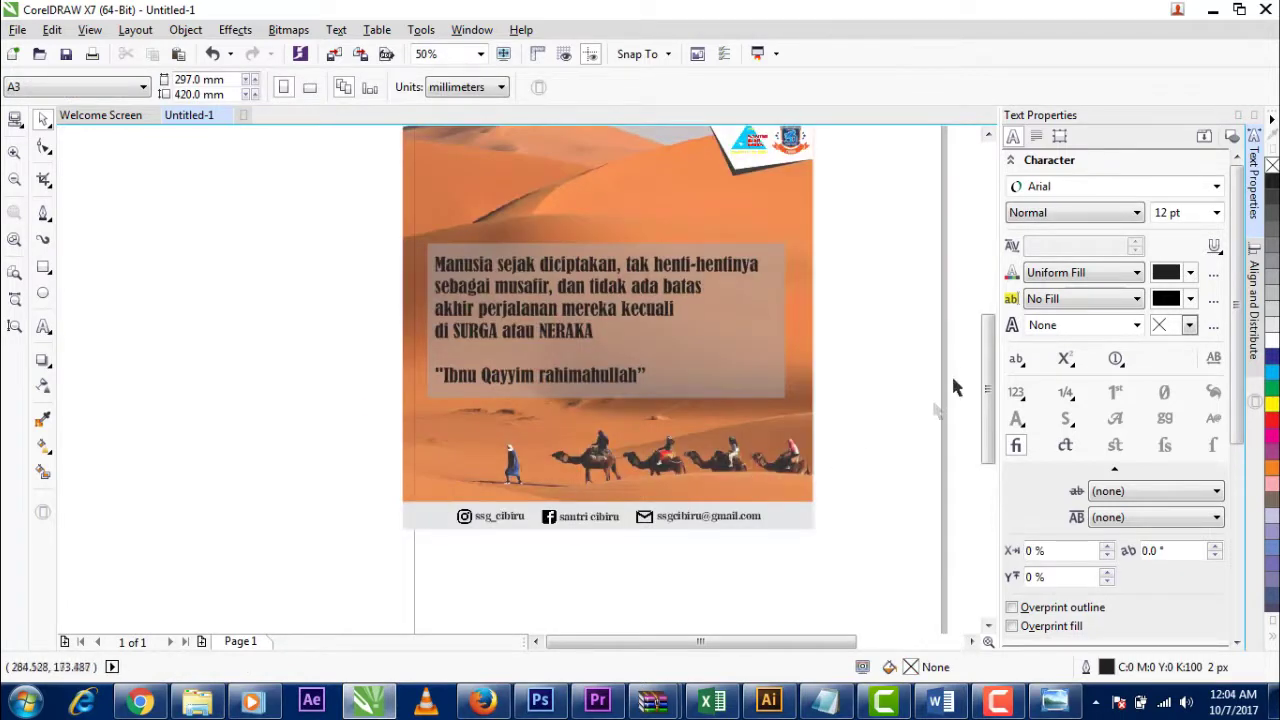
pyautogui.moveTo(992, 390); pyautogui.dragTo(989, 372)
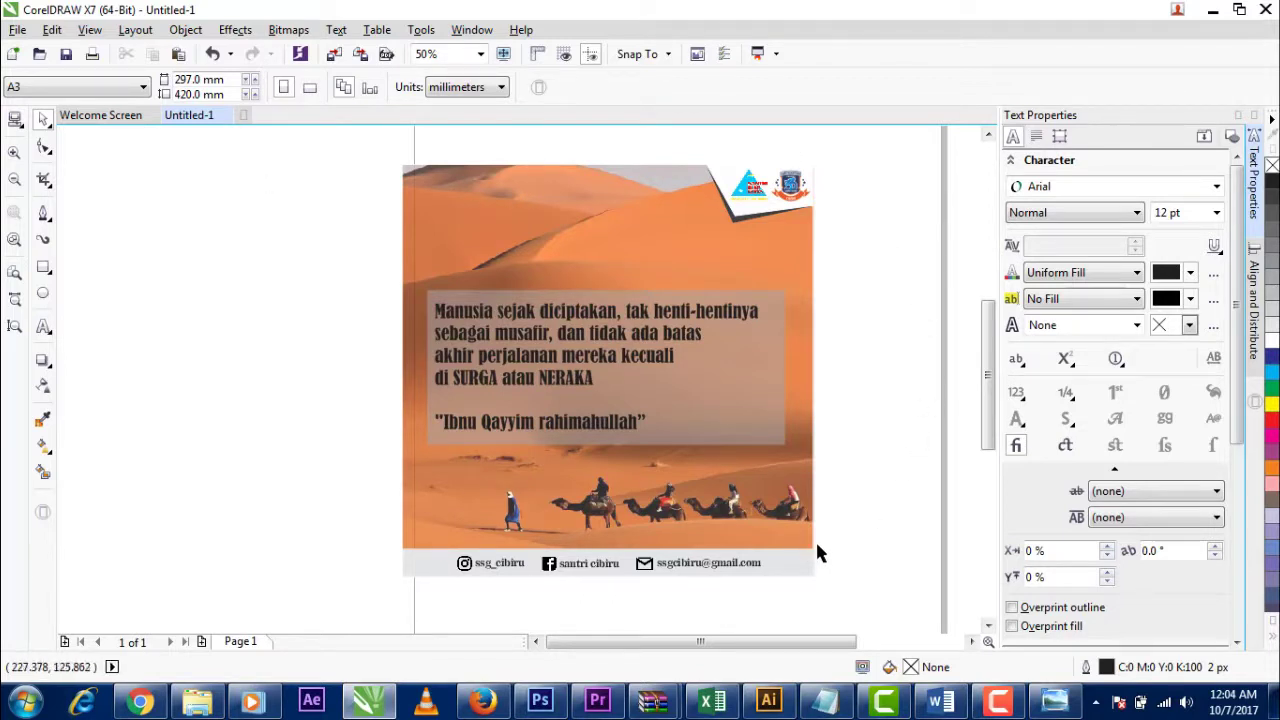
# Select the whole design including the template, move it to the right so it lies within the page, and deselect it.
pyautogui.moveTo(363, 178); pyautogui.dragTo(880, 600)
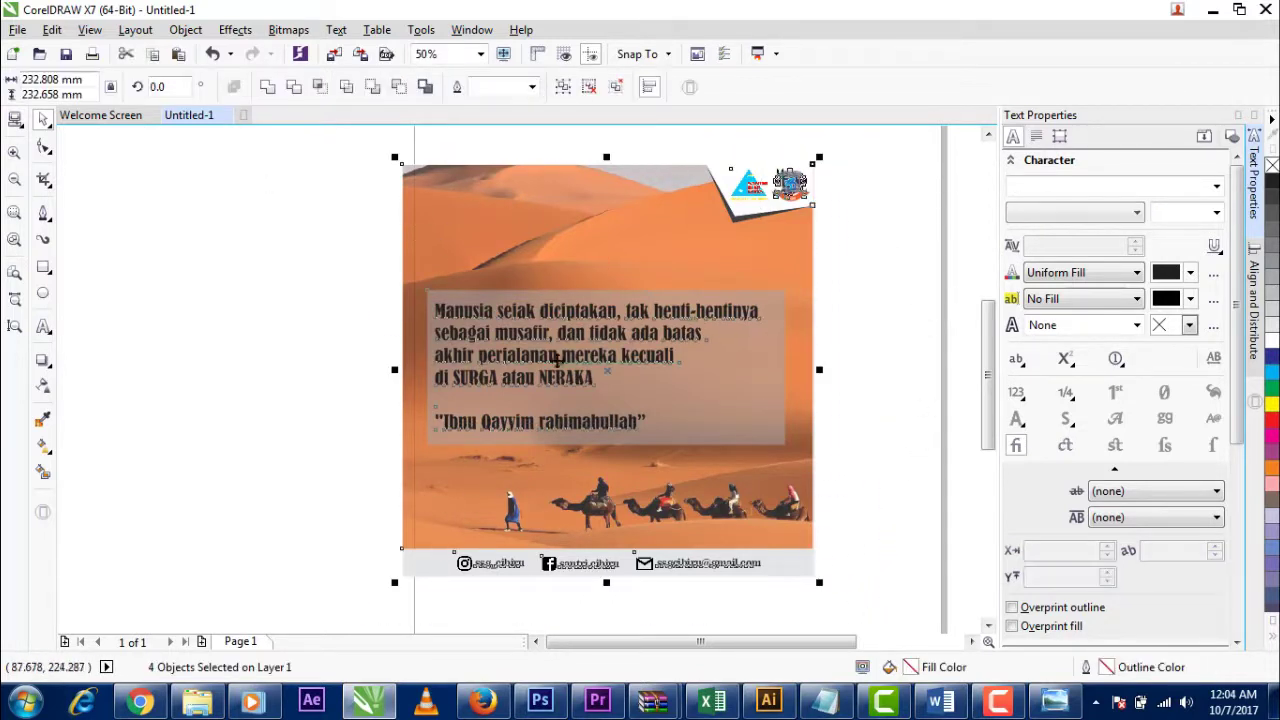
pyautogui.moveTo(608, 358); pyautogui.dragTo(696, 358)
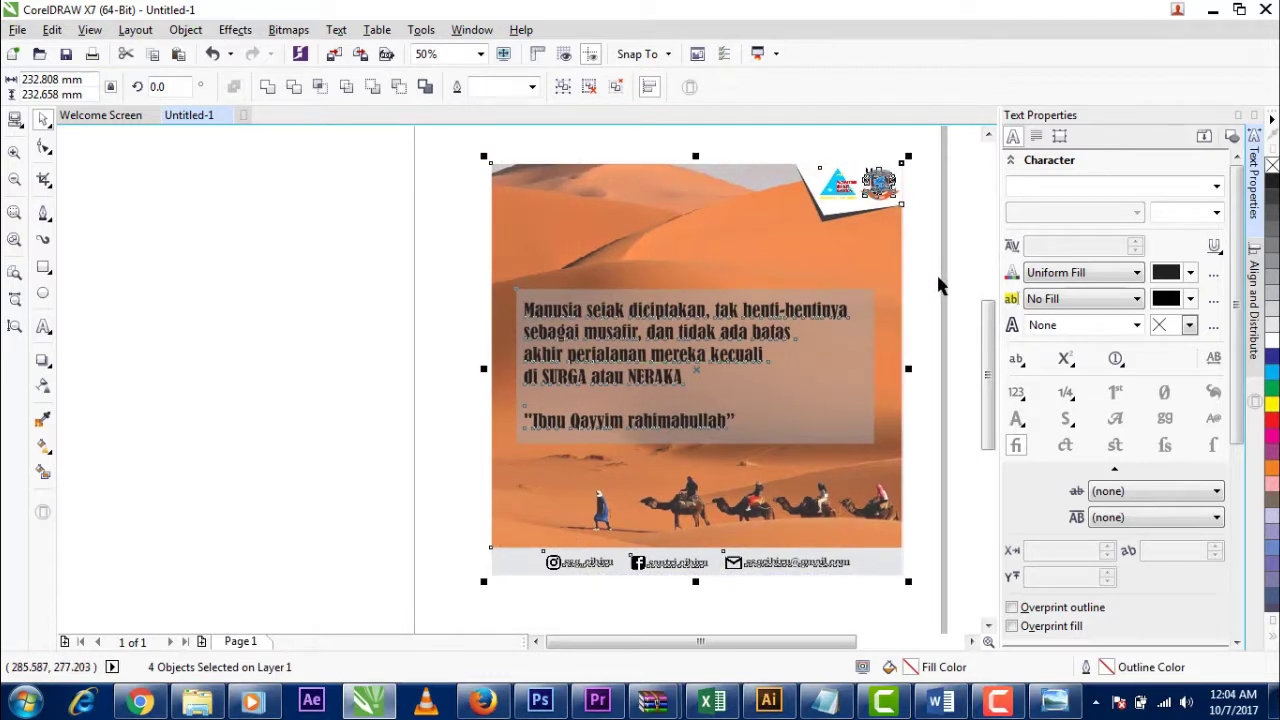
pyautogui.click(958, 318)
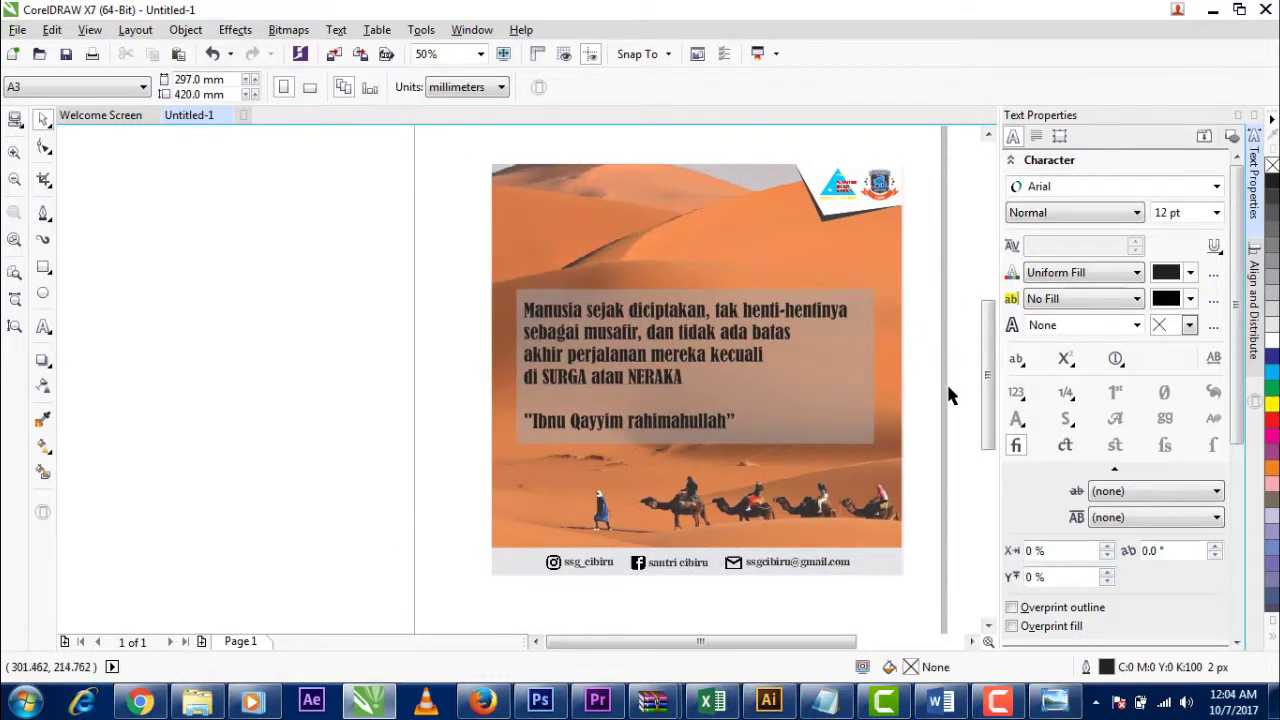
# Start exporting the design as a JPG - JPEG Bitmaps file named Perjalanan Manusia in the konten ig folder.
pyautogui.click(22, 31)
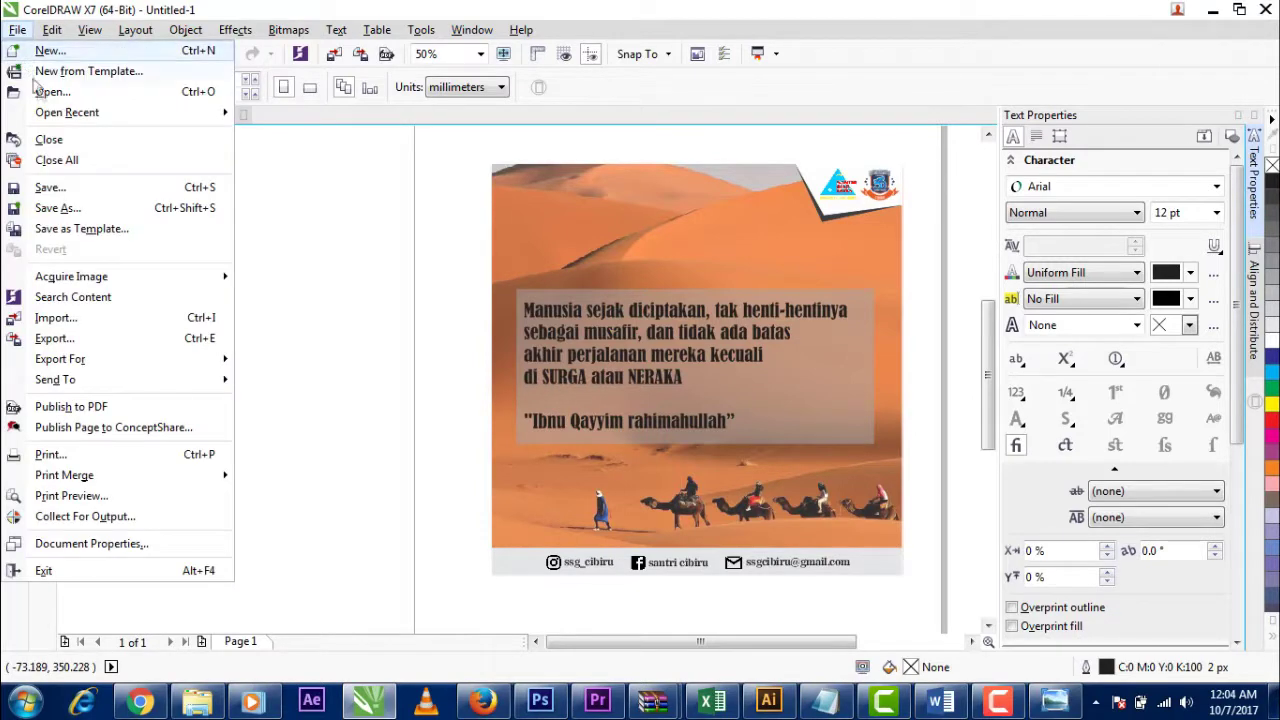
pyautogui.click(106, 340)
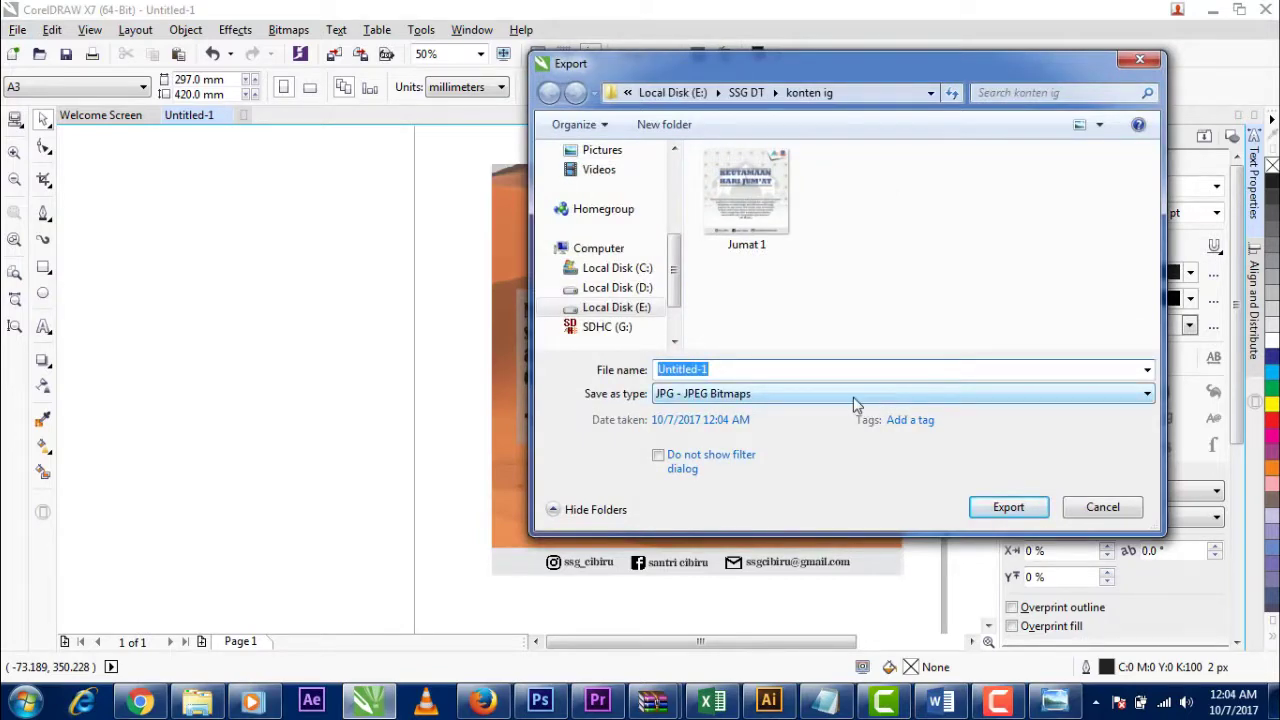
pyautogui.click(851, 396)
pyautogui.click(815, 396)
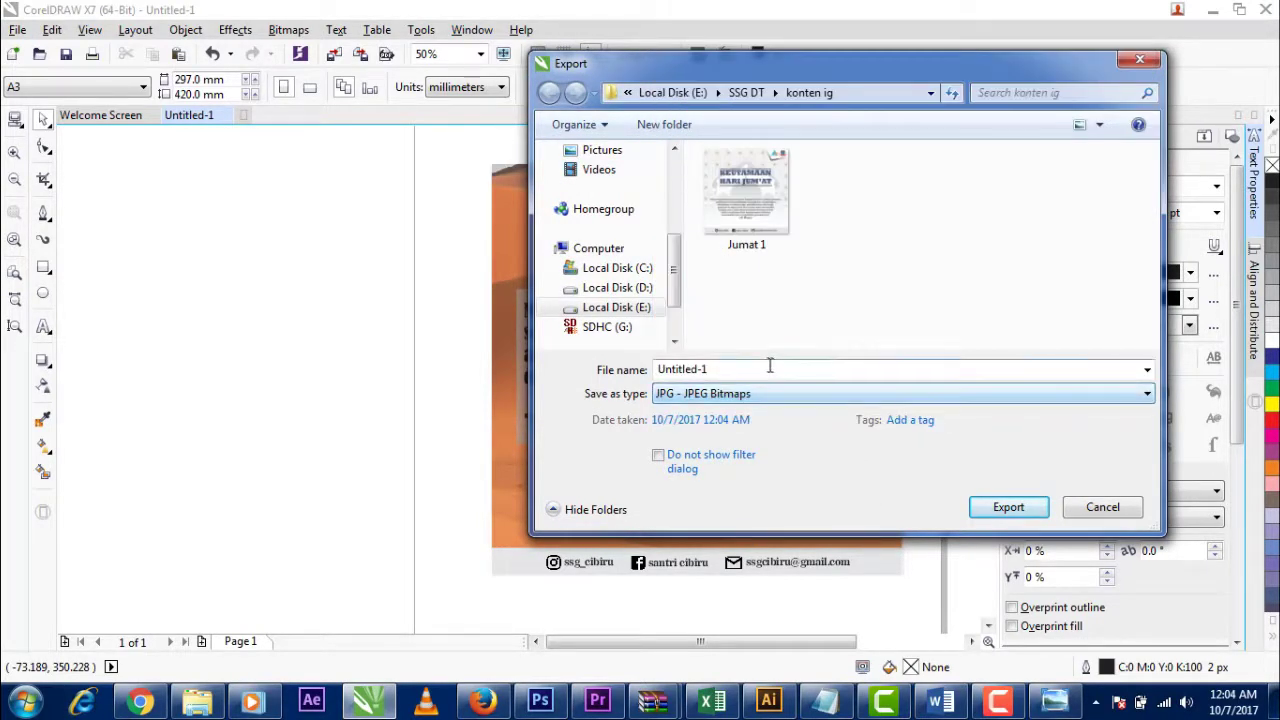
pyautogui.click(769, 366)
pyautogui.write('Perjalanan')
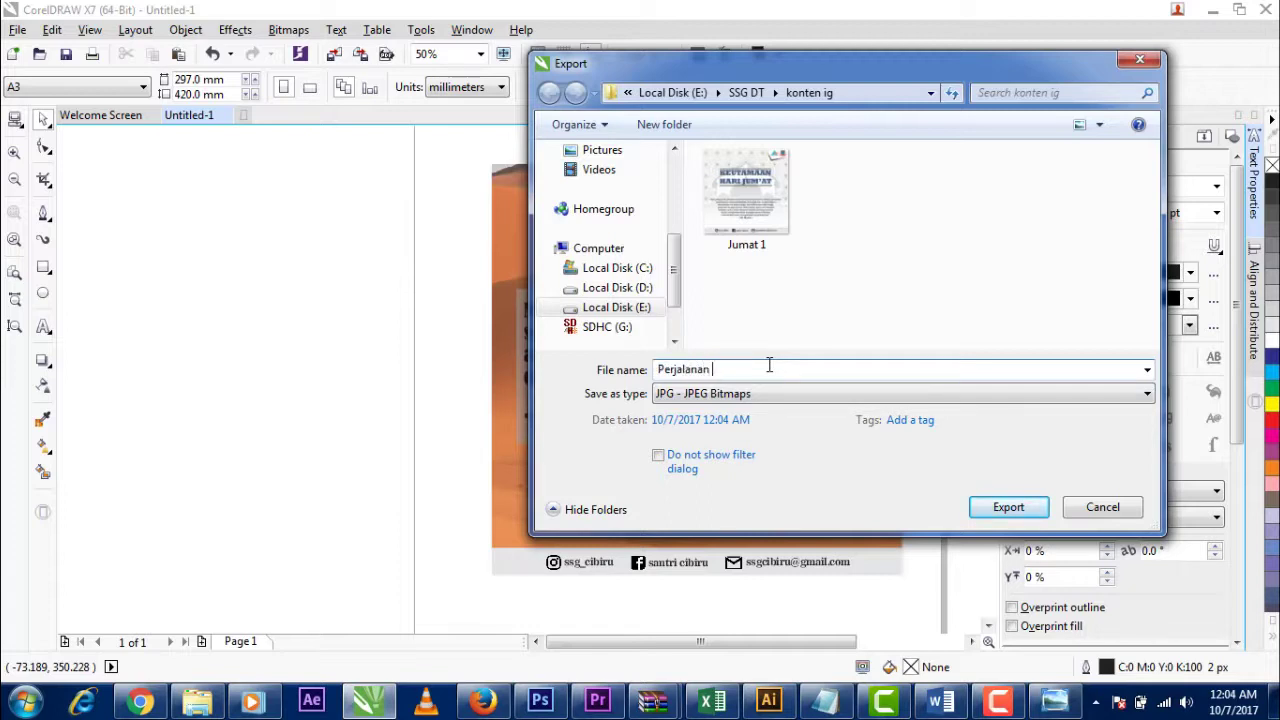
pyautogui.write(' Manusia')
pyautogui.click(1006, 507)
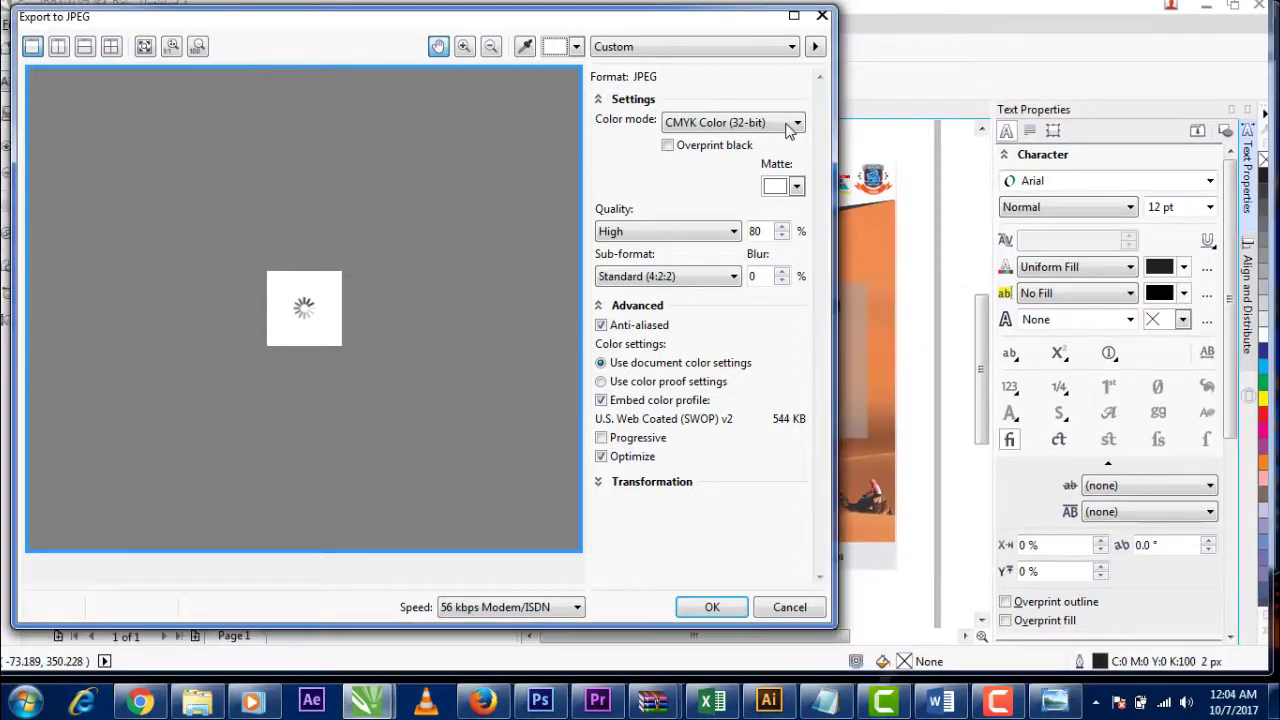
# Set the JPEG export's color mode to RGB Color (24-bit) and complete the export.
pyautogui.click(788, 124)
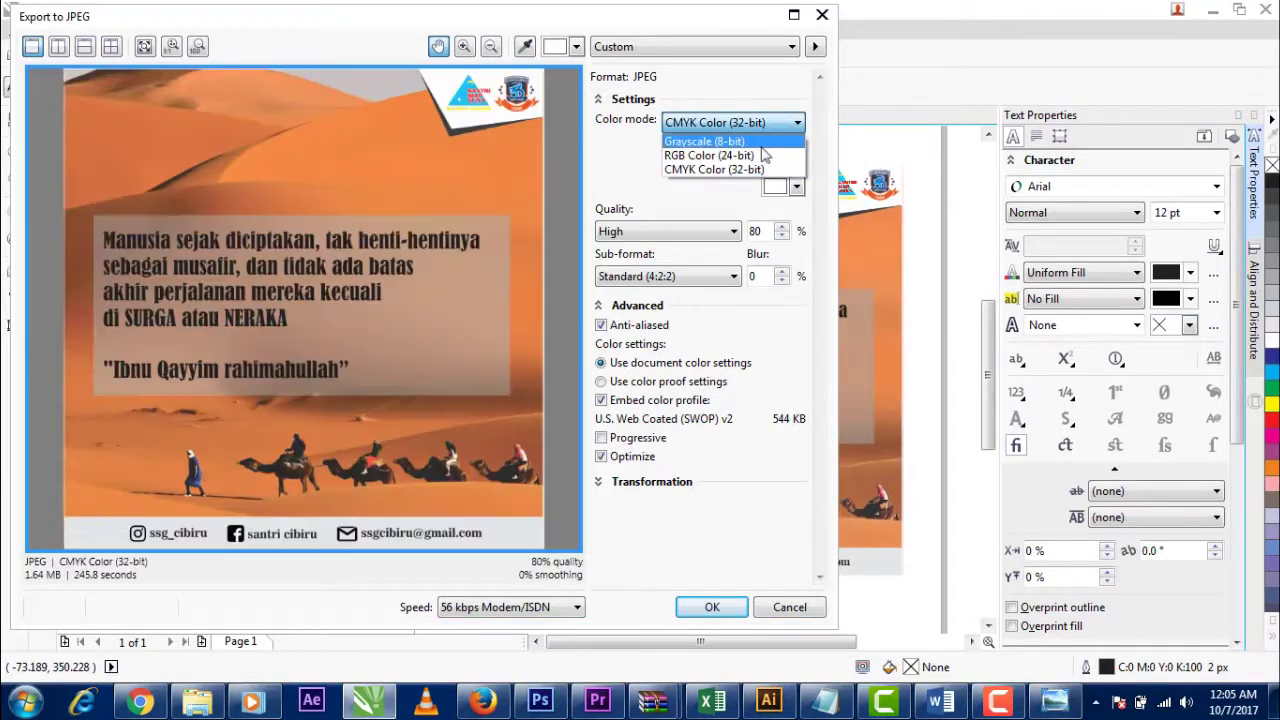
pyautogui.click(745, 155)
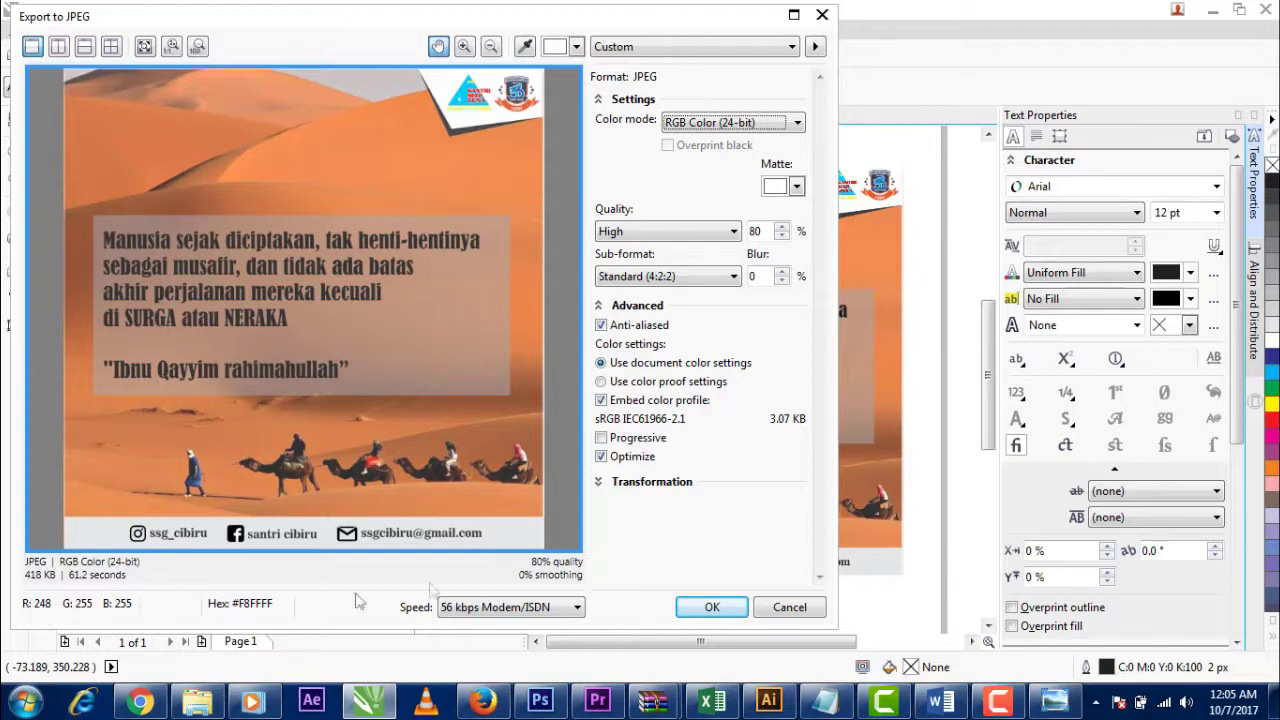
pyautogui.click(710, 607)
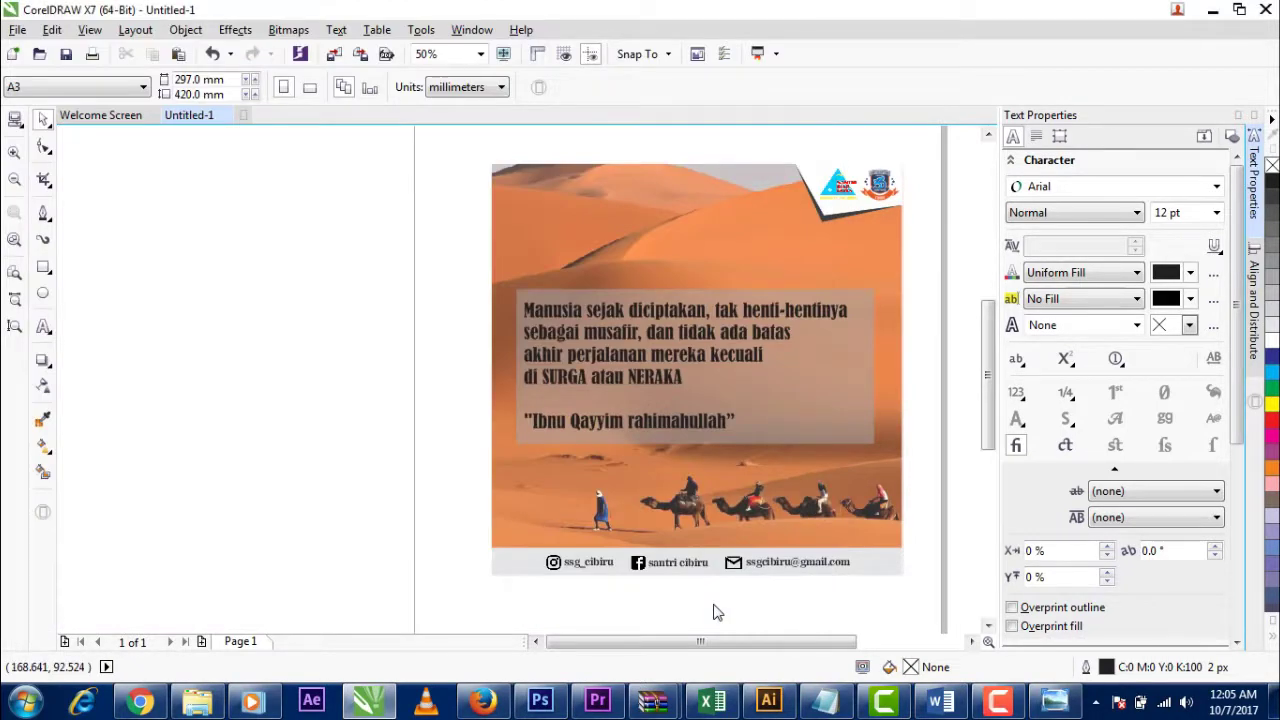
# Look for the exported image in the Belajar Typografi folder in Windows Explorer, refresh the folder and close the window.
pyautogui.click(197, 702)
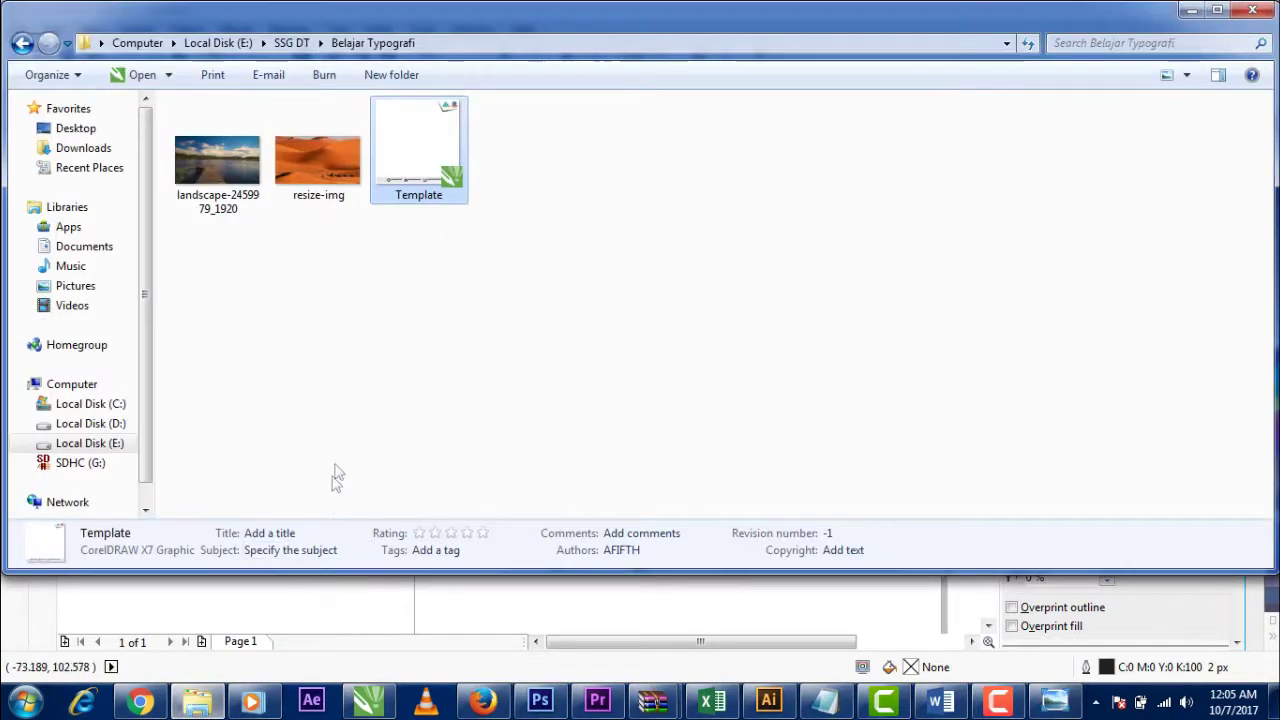
pyautogui.click(380, 320)
pyautogui.rightClick(381, 321)
pyautogui.click(430, 393)
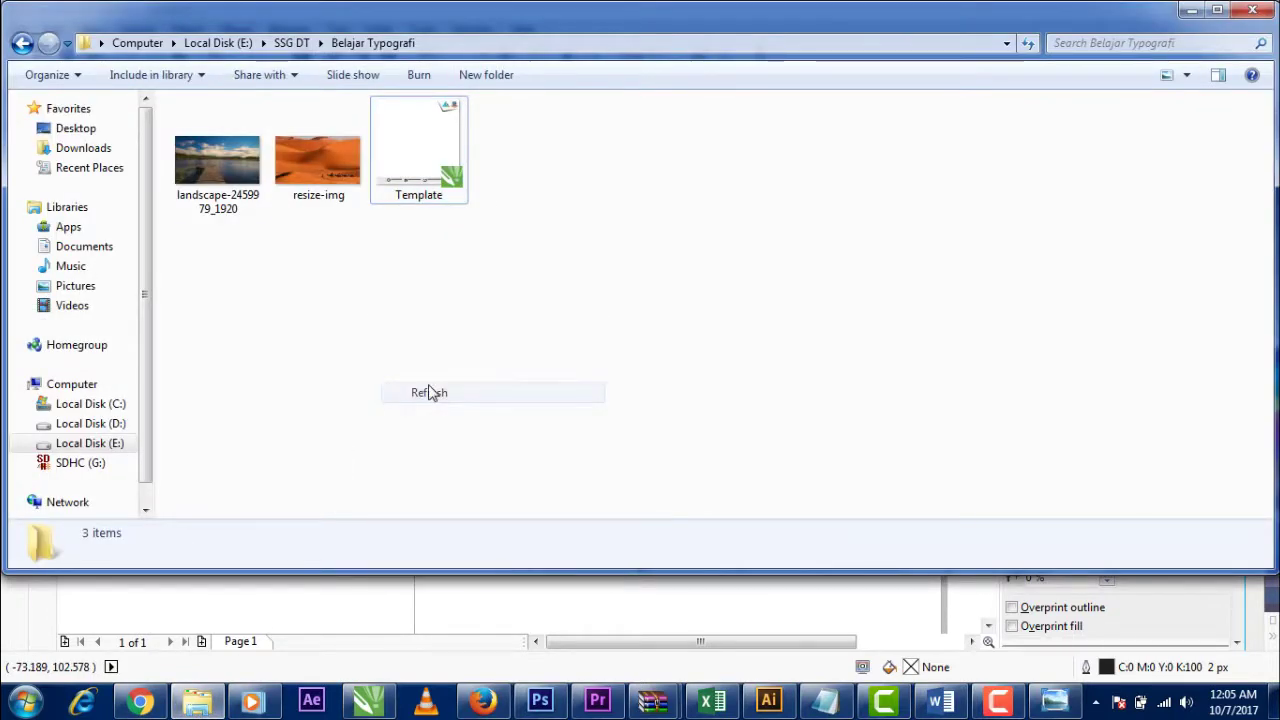
pyautogui.click(1252, 10)
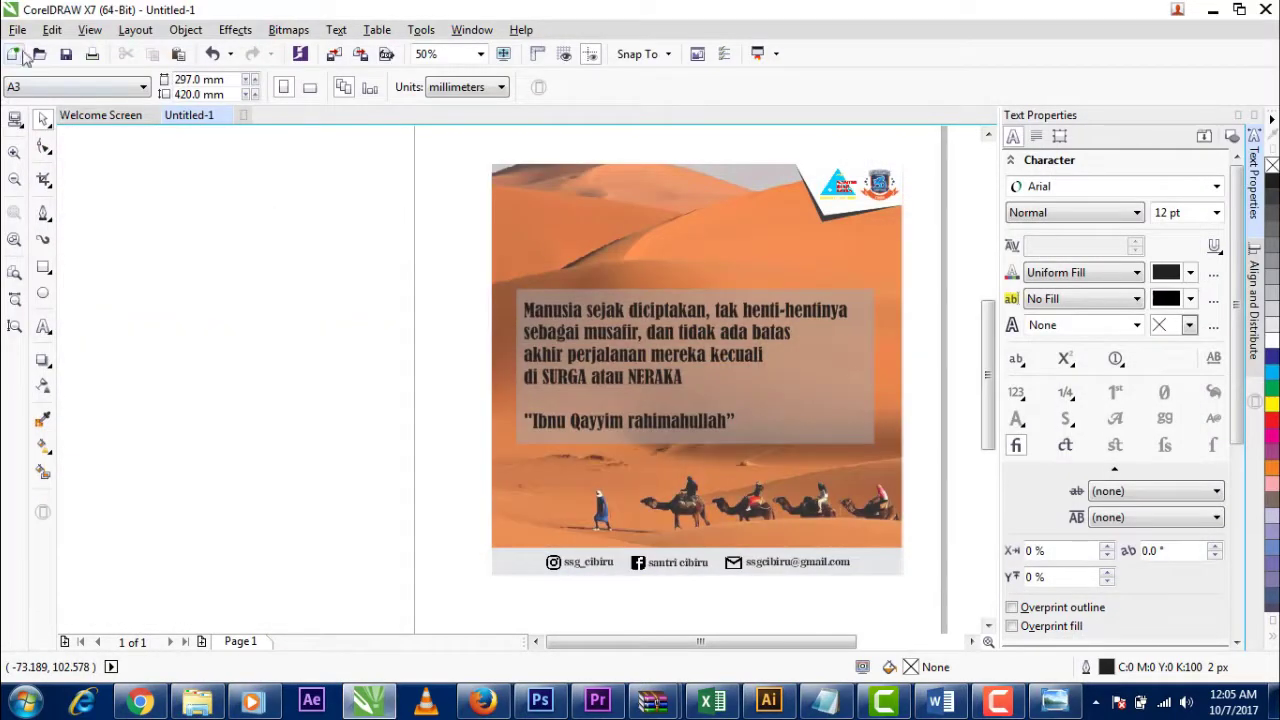
# Check the destination folder used for the JPG export and leave without exporting again.
pyautogui.click(17, 29)
pyautogui.click(205, 343)
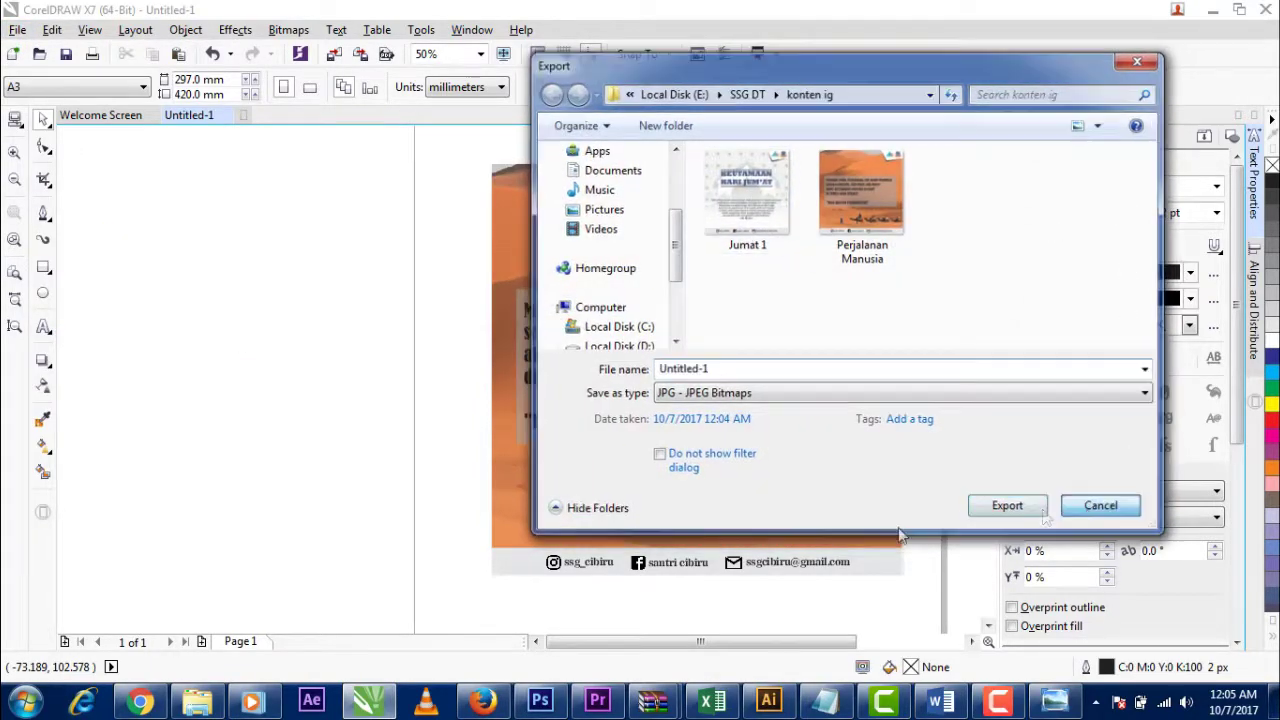
pyautogui.press('Escape')
# Switch to Windows Explorer, go to the konten ig folder inside SSG DT and open the Perjalanan Manusia image for viewing.
pyautogui.click(277, 590)
pyautogui.click(20, 43)
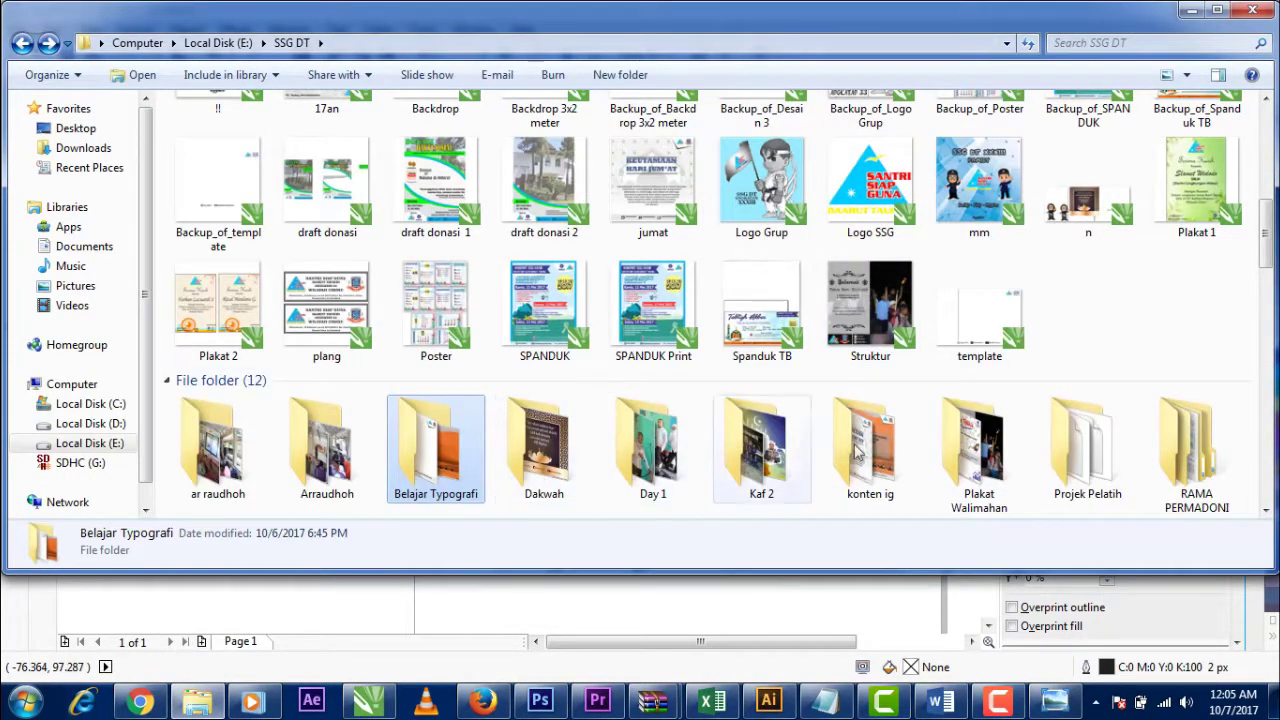
pyautogui.doubleClick(857, 453)
pyautogui.doubleClick(320, 150)
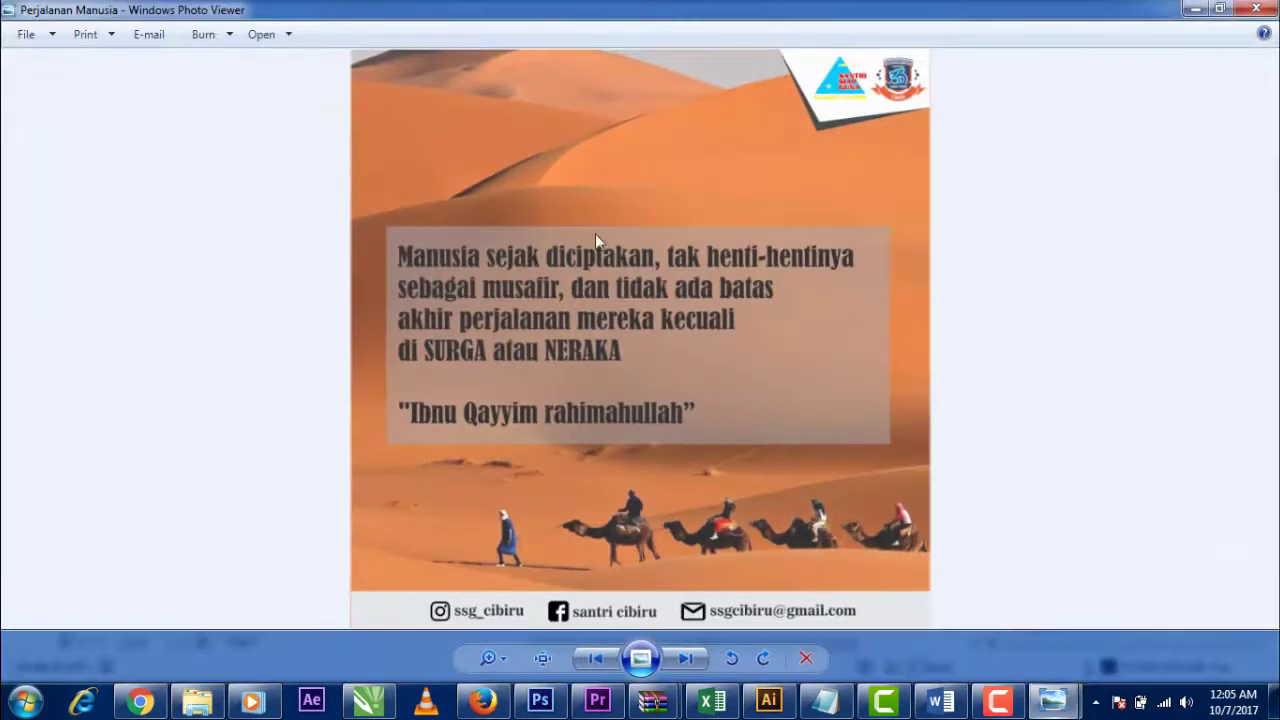